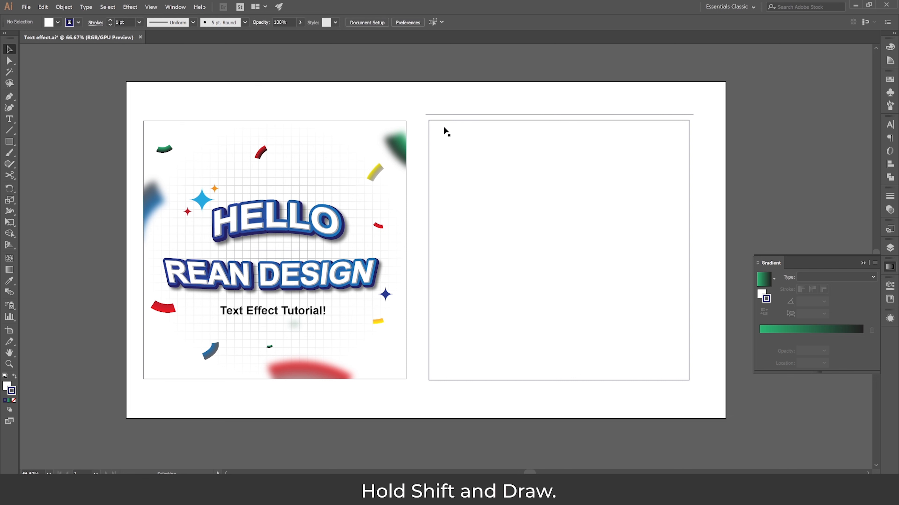
Change the stroke colour of the horizontal line above the empty square to light grey.
click(454, 114)
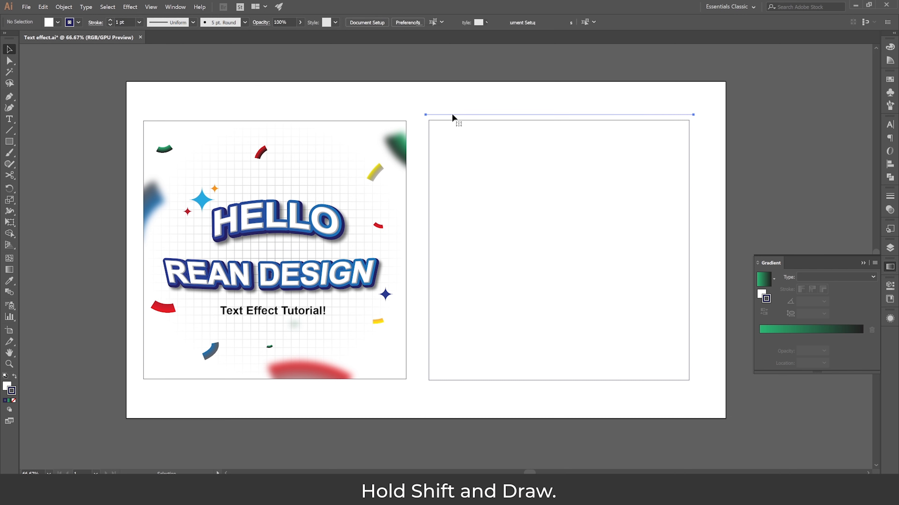
click(79, 22)
click(59, 65)
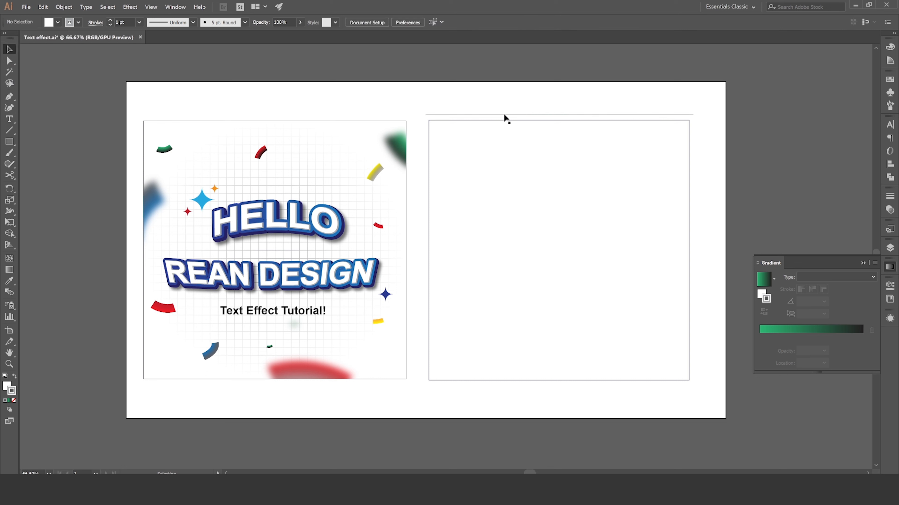
Start a Distort & Transform > Transform effect on the grey line with 32 copies and the preview on.
click(124, 8)
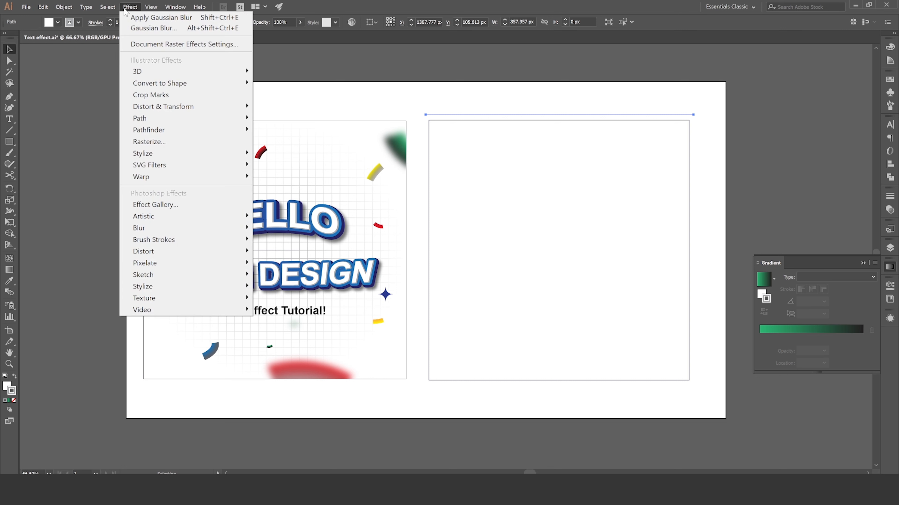
mouse_move(184, 156)
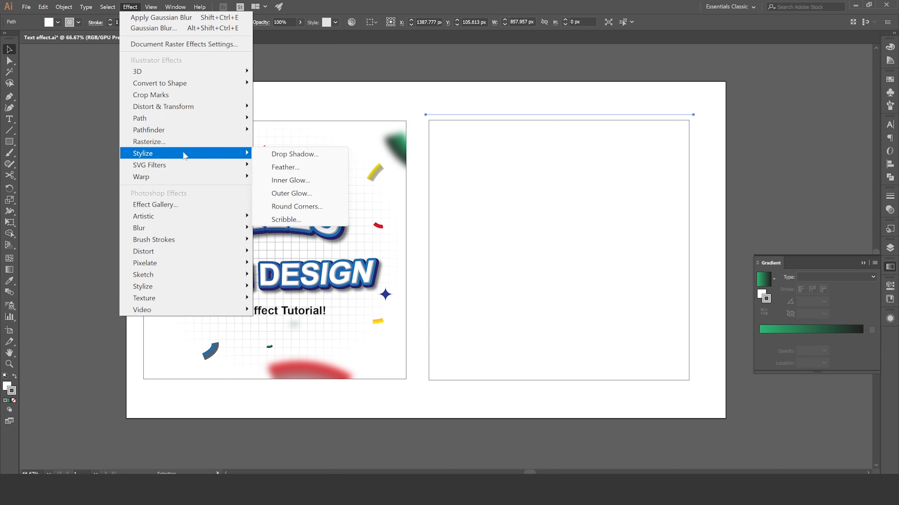
mouse_move(198, 107)
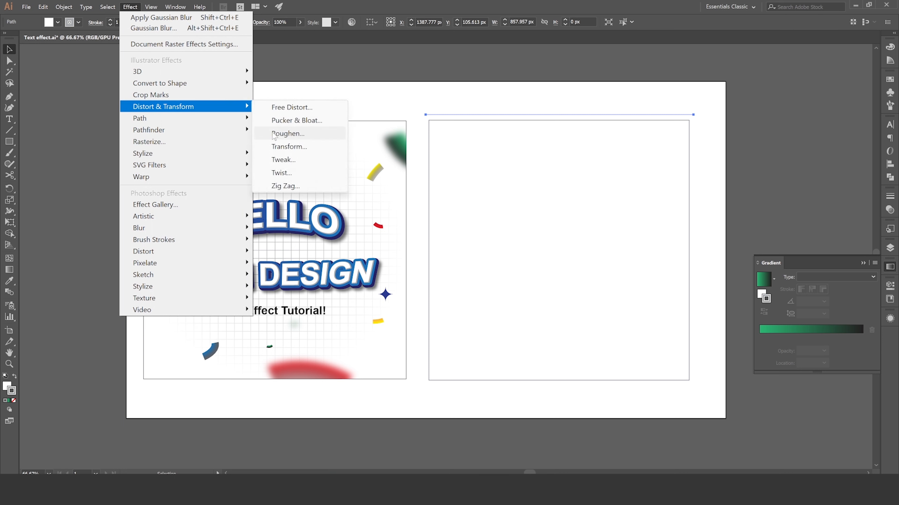
click(285, 146)
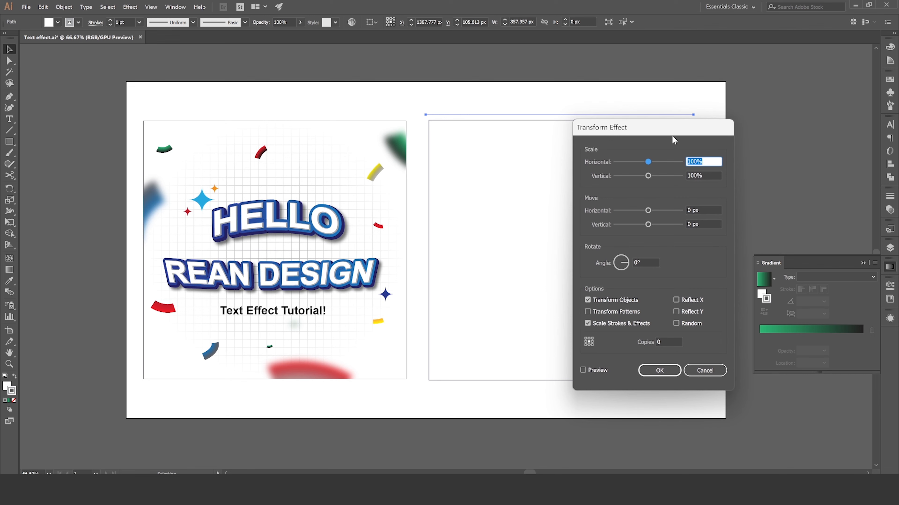
drag(672, 135, 608, 173)
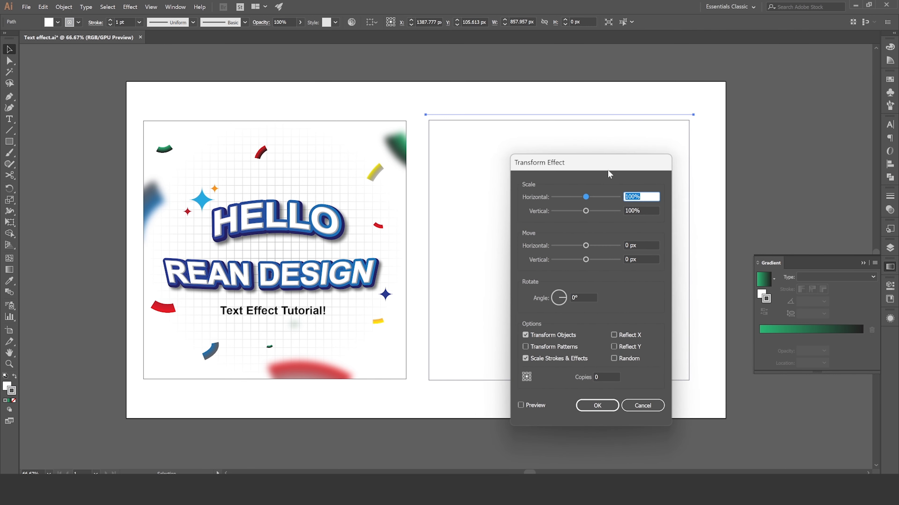
click(608, 377)
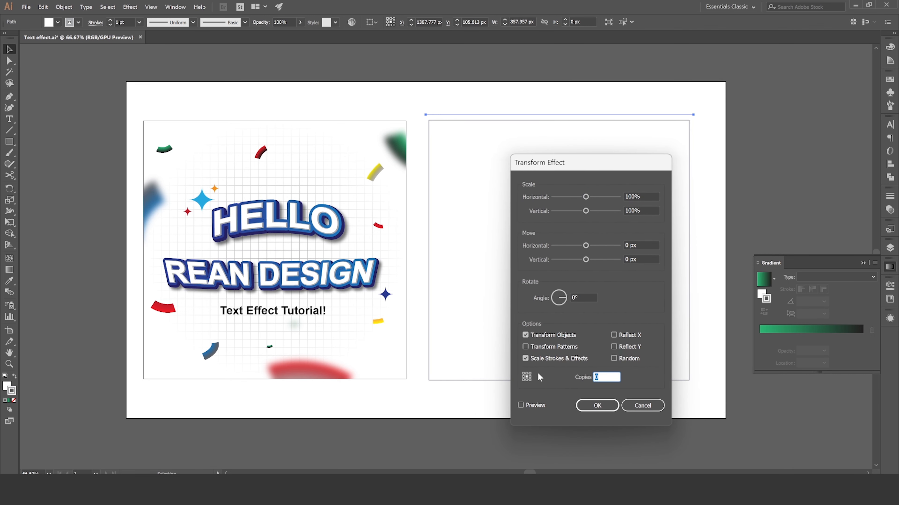
text(32)
click(522, 405)
Set the Transform effect's vertical move to 26 px, keep the horizontal move at 0 px, and apply it.
drag(587, 259, 590, 260)
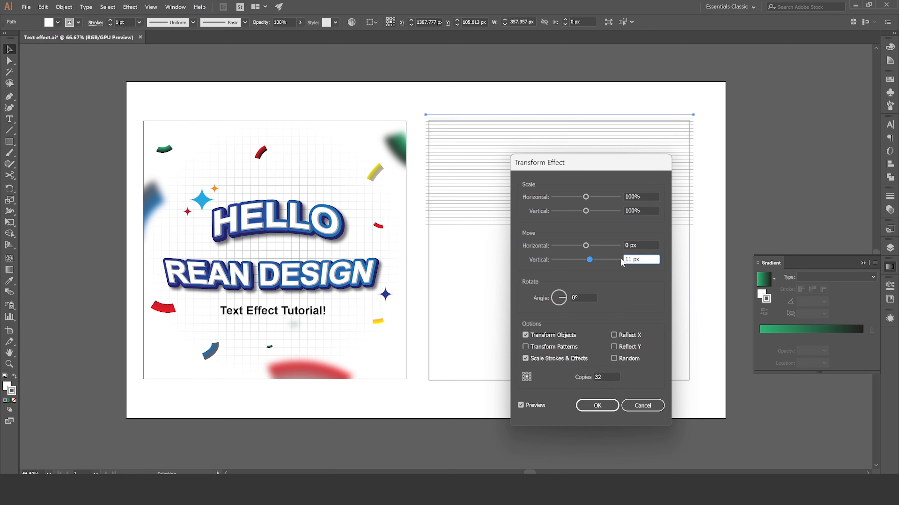
double_click(633, 259)
text(25)
click(646, 242)
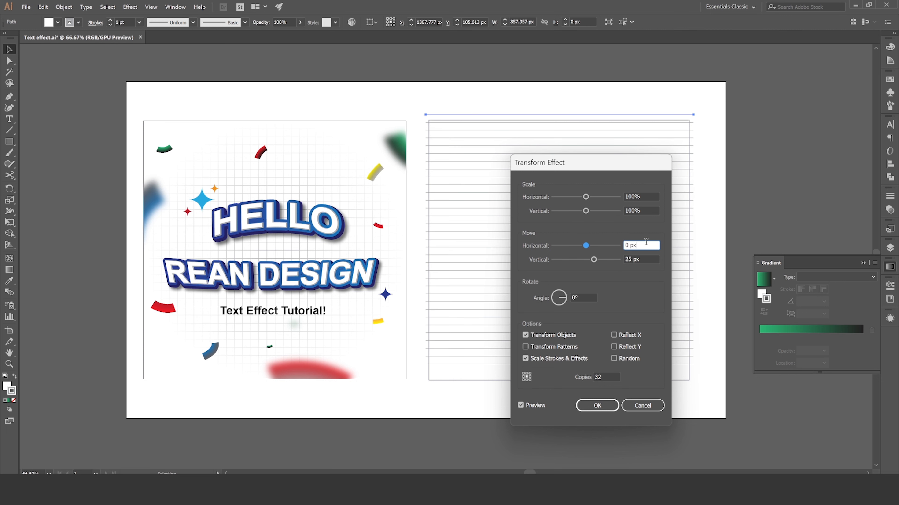
click(633, 262)
key(Up)
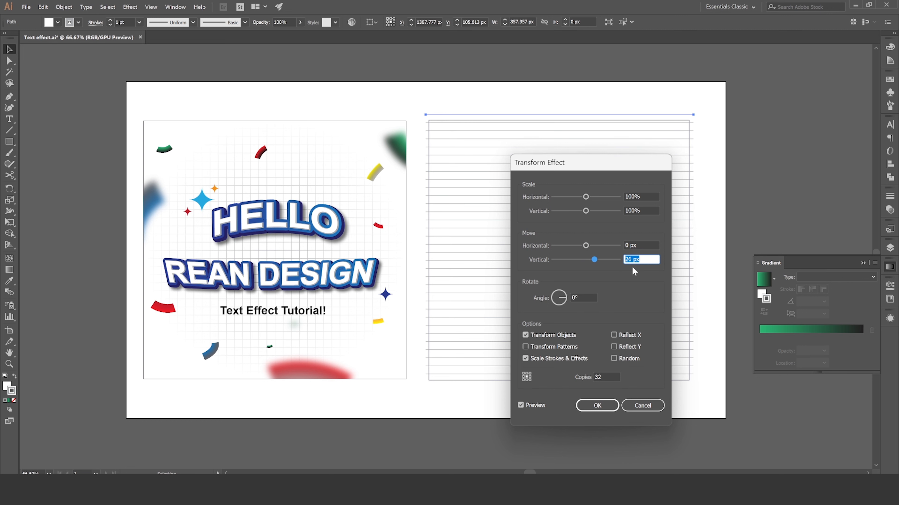
click(646, 245)
drag(622, 171, 727, 153)
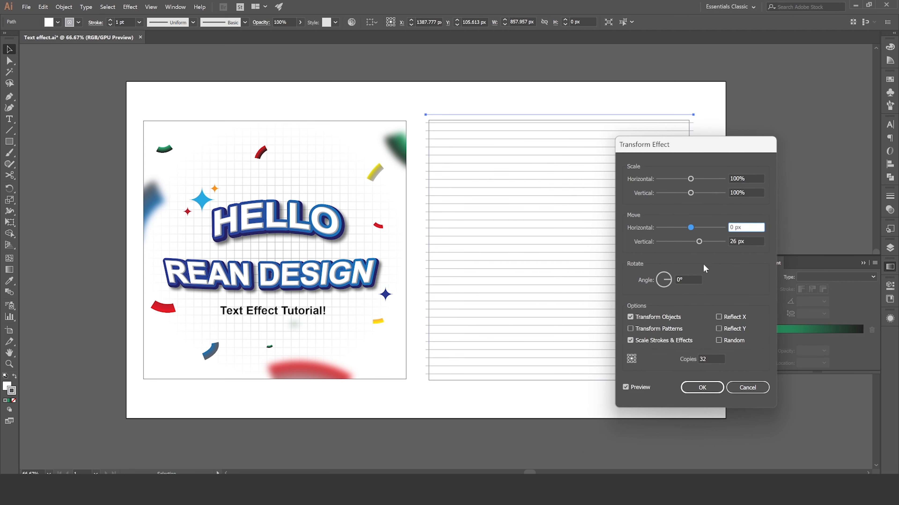
key(Tab)
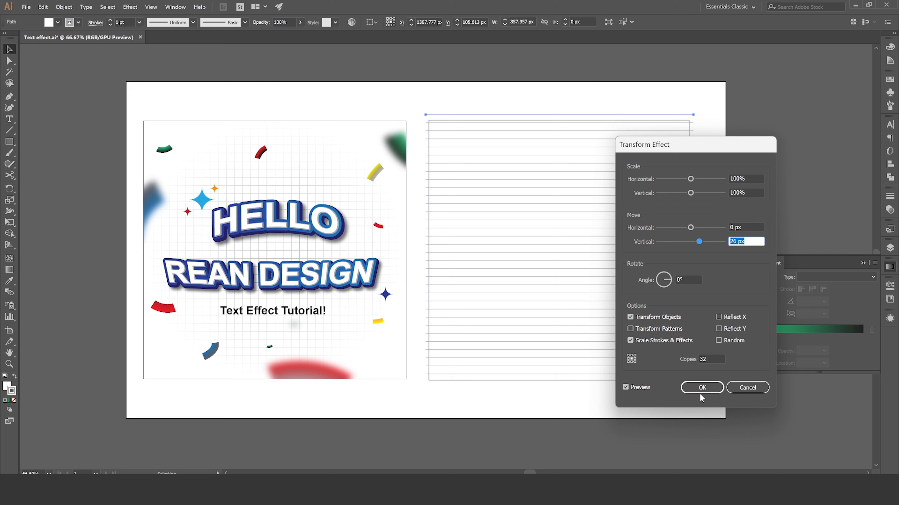
click(700, 394)
Move the set of horizontal lines down until its first line lies on the square's upper edge, at Y about 123 px.
click(460, 111)
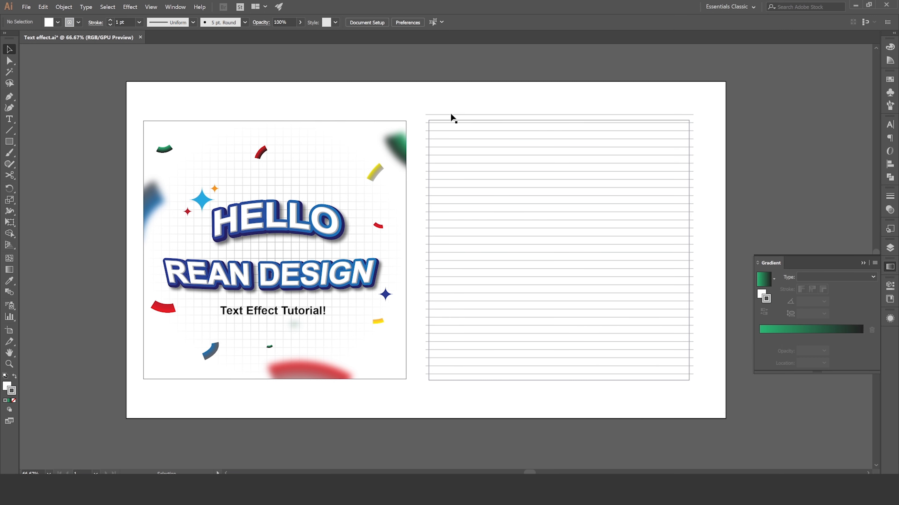
click(450, 114)
drag(447, 120, 448, 117)
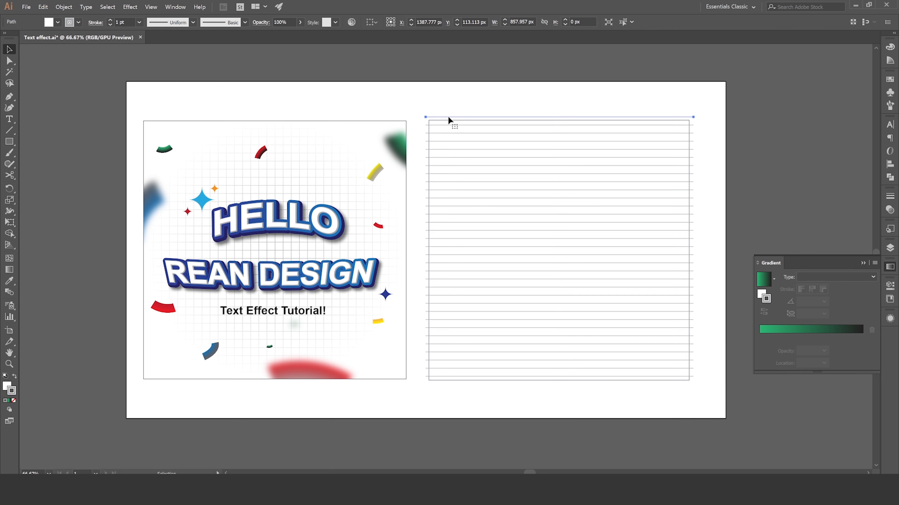
key(Down)
key(Down)
key(Down)
key(Down)
key(Down)
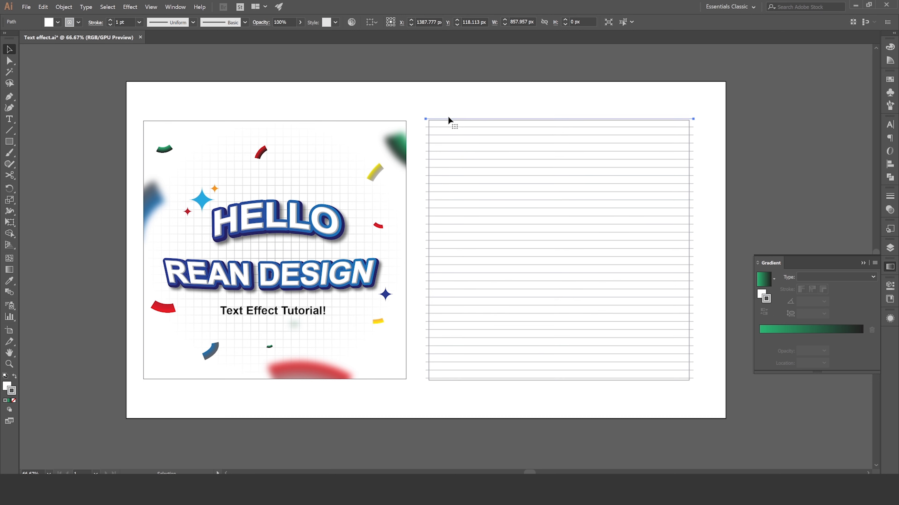
key(Down)
key(Down)
key(Down)
key(Down)
key(Down)
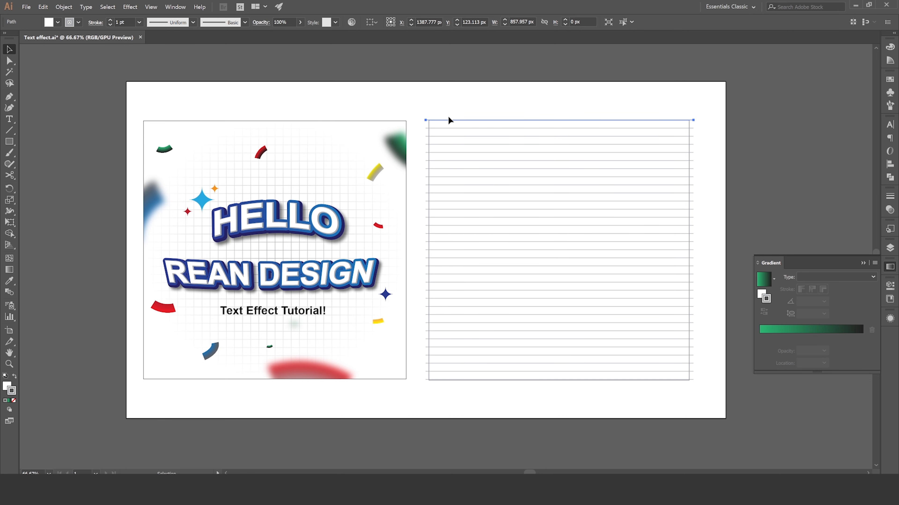
click(448, 117)
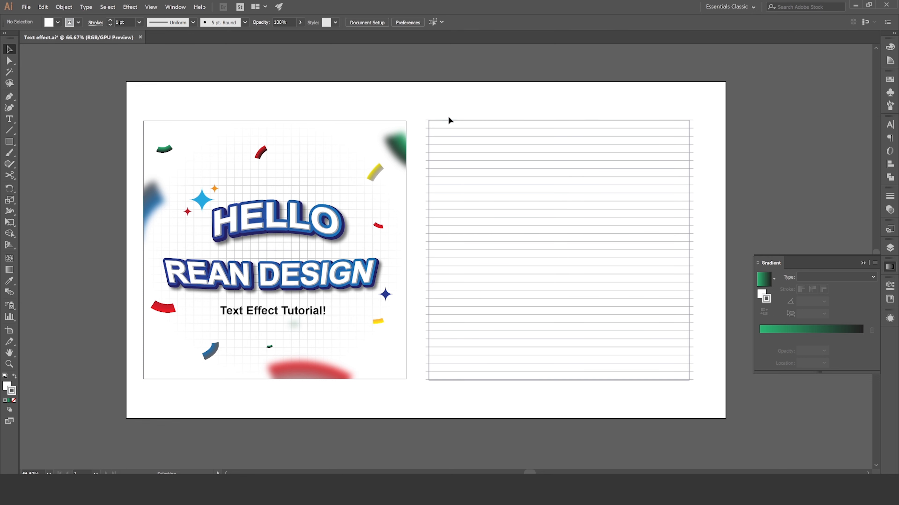
Copy the set of horizontal lines and paste the copy in place.
click(426, 119)
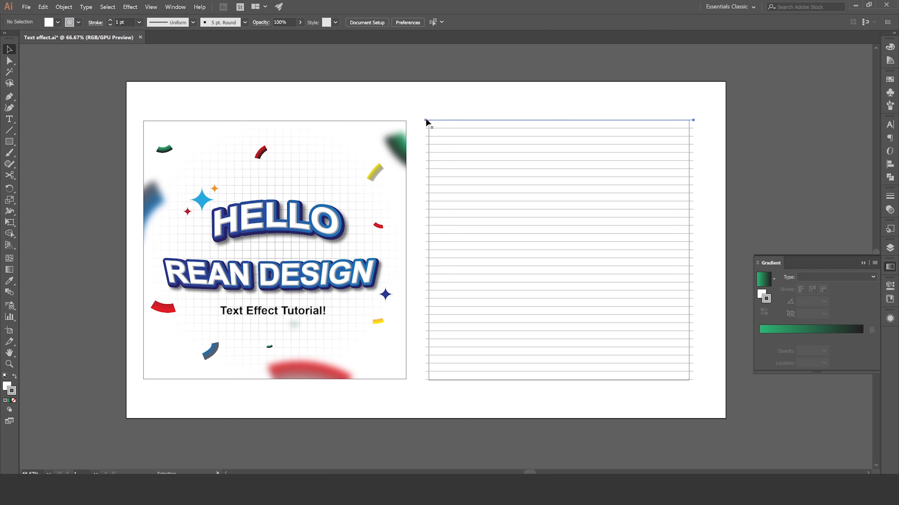
click(64, 6)
click(43, 7)
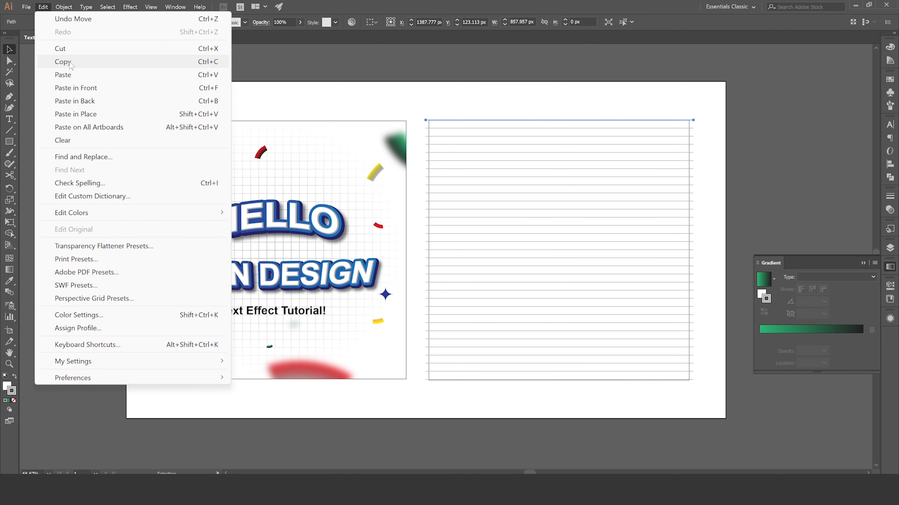
click(67, 61)
click(43, 7)
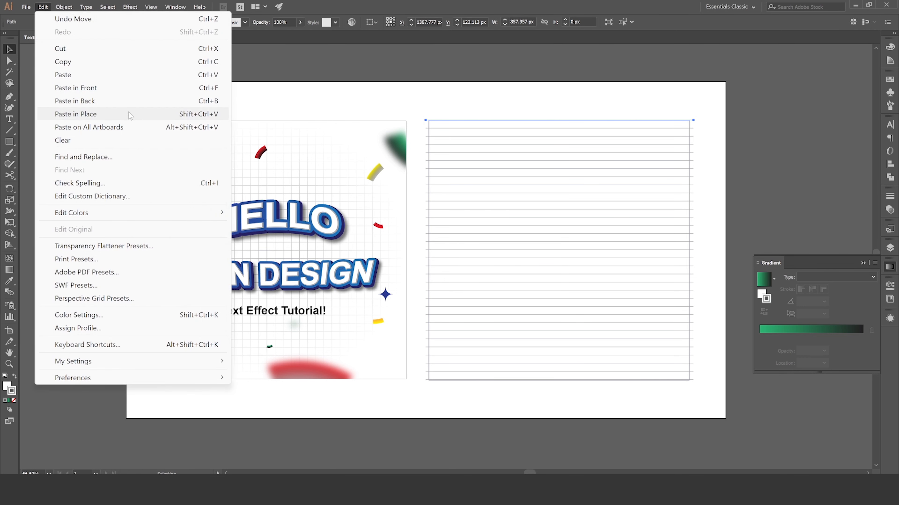
click(145, 112)
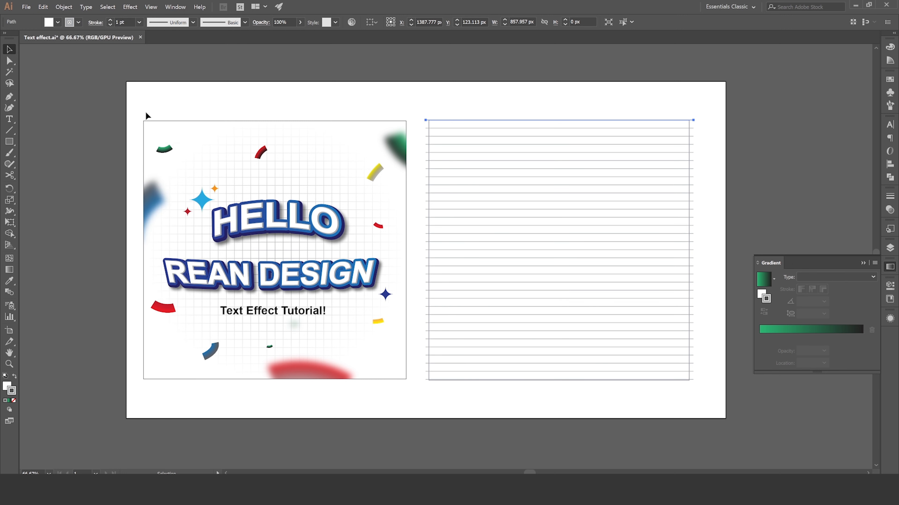
Rotate the pasted line 90° to vertical and move it near the square's left side, at X about 1016 px.
click(9, 222)
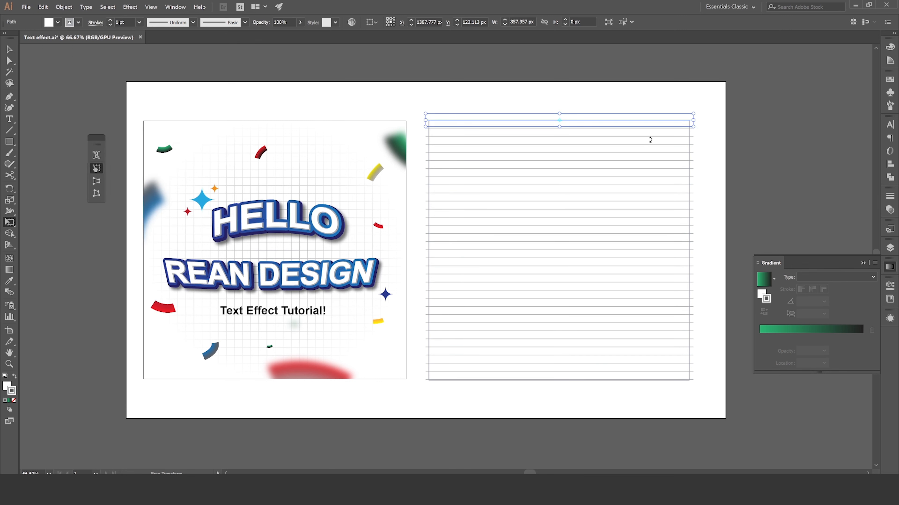
drag(698, 146, 563, 62)
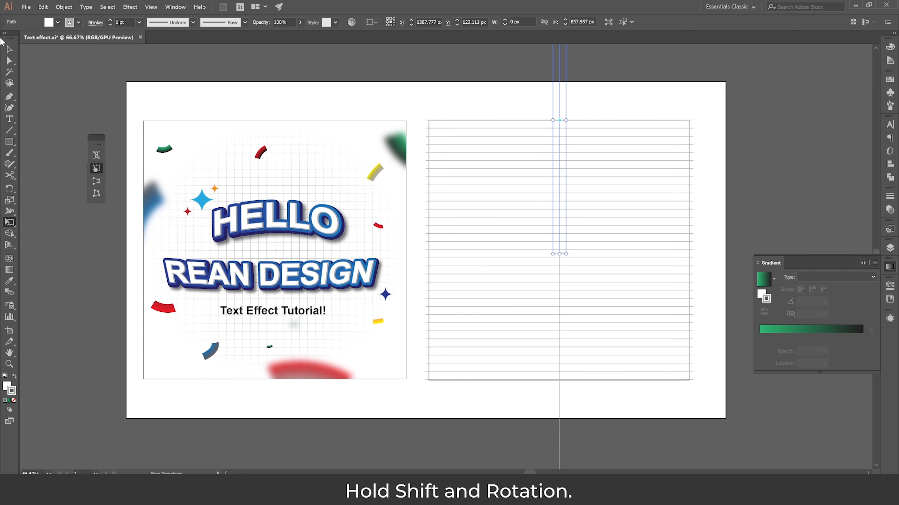
click(10, 49)
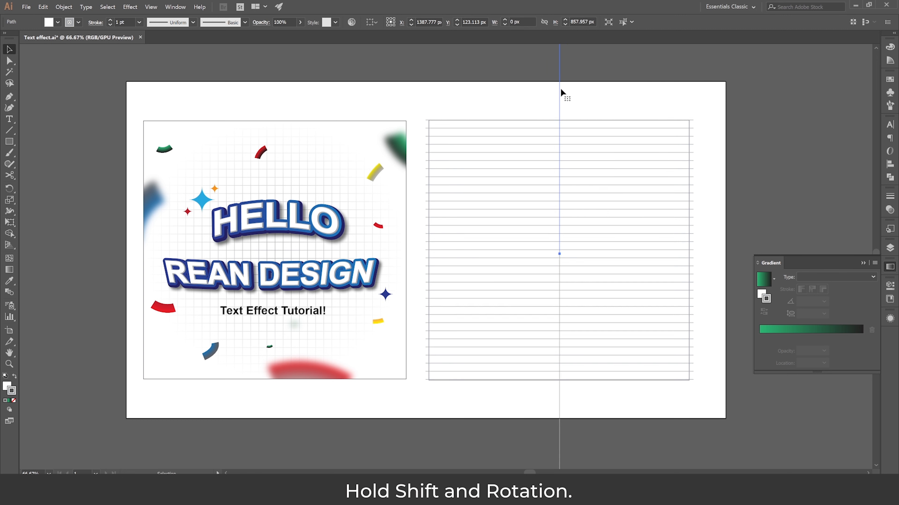
drag(558, 92, 443, 114)
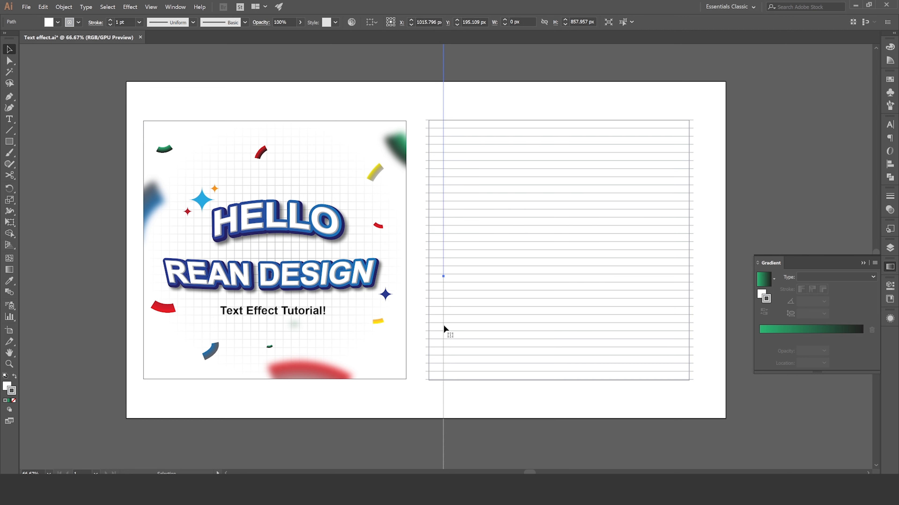
Edit the vertical line's Transform effect to move copies 26 px horizontally and 0 px vertically, with the preview on, and apply it.
click(175, 7)
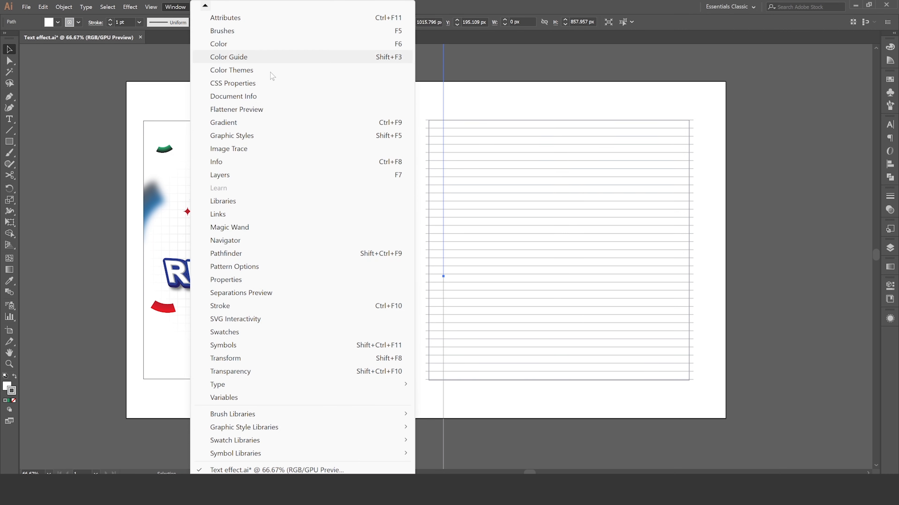
mouse_move(208, 8)
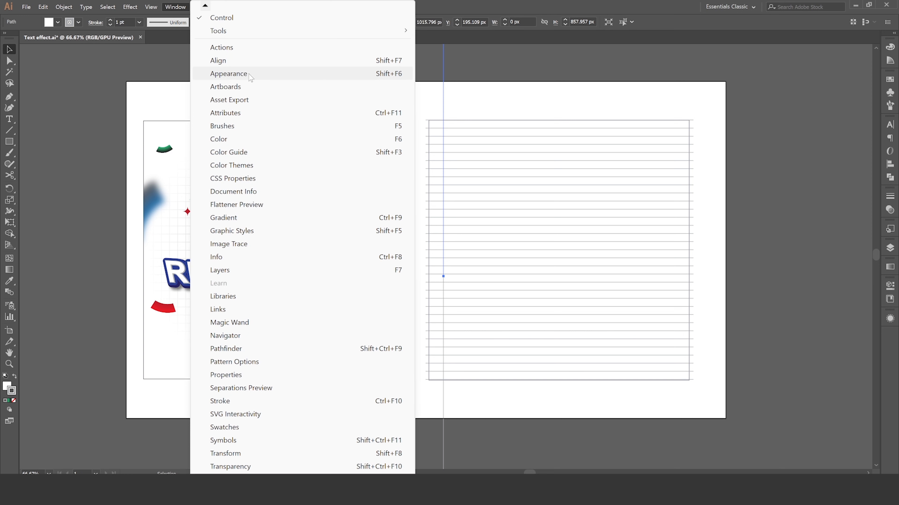
click(257, 75)
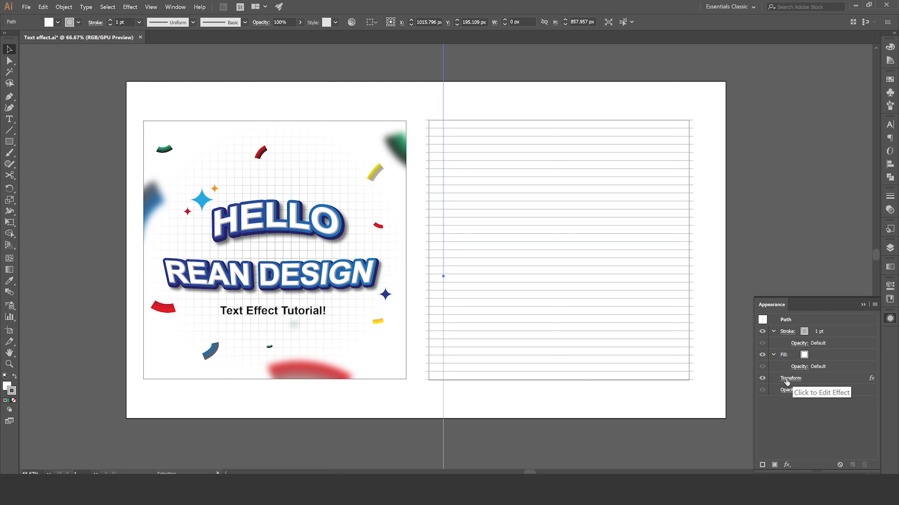
click(767, 377)
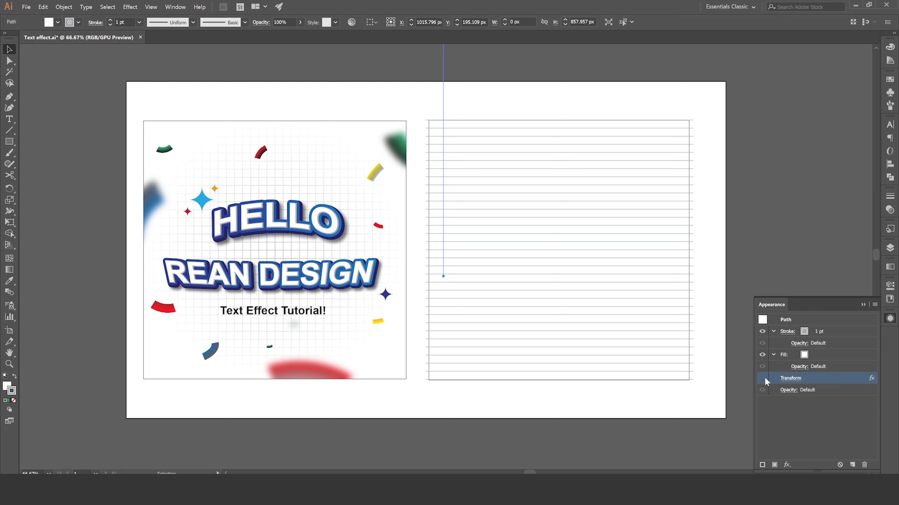
click(791, 378)
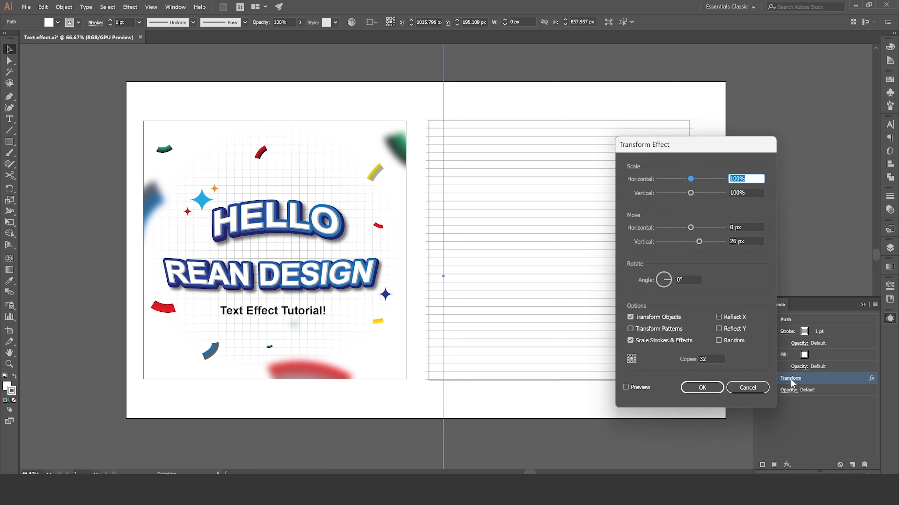
drag(710, 142, 638, 97)
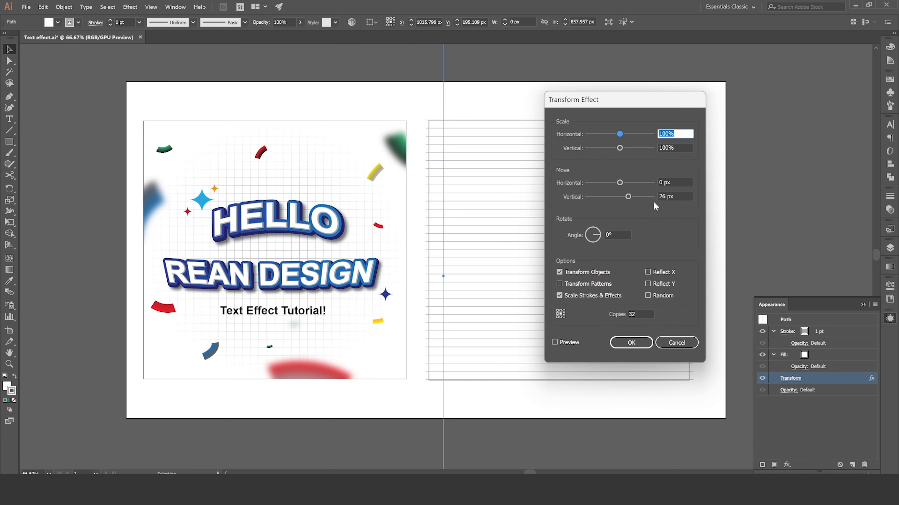
click(678, 196)
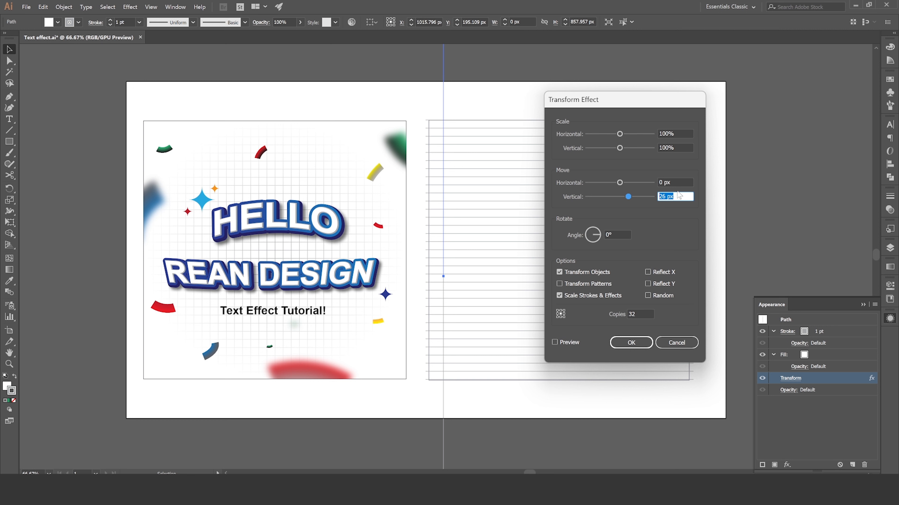
text(0)
click(677, 181)
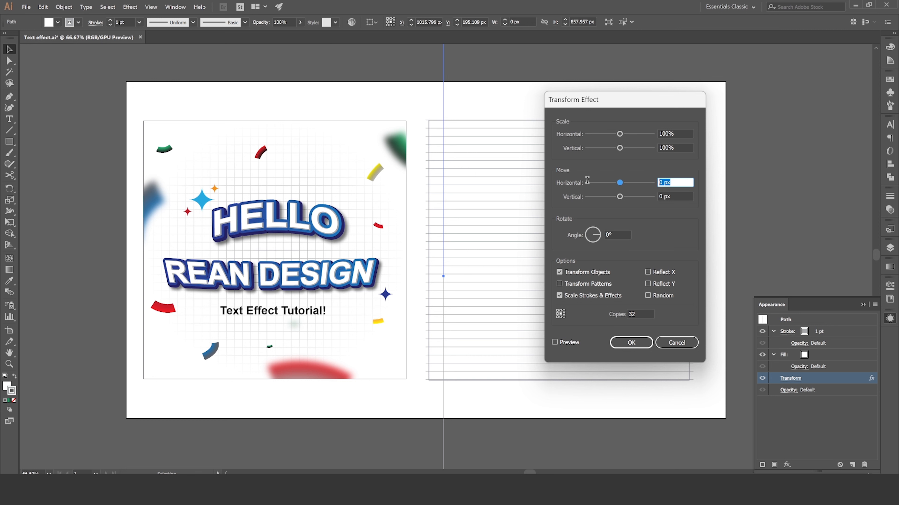
text(26)
click(674, 195)
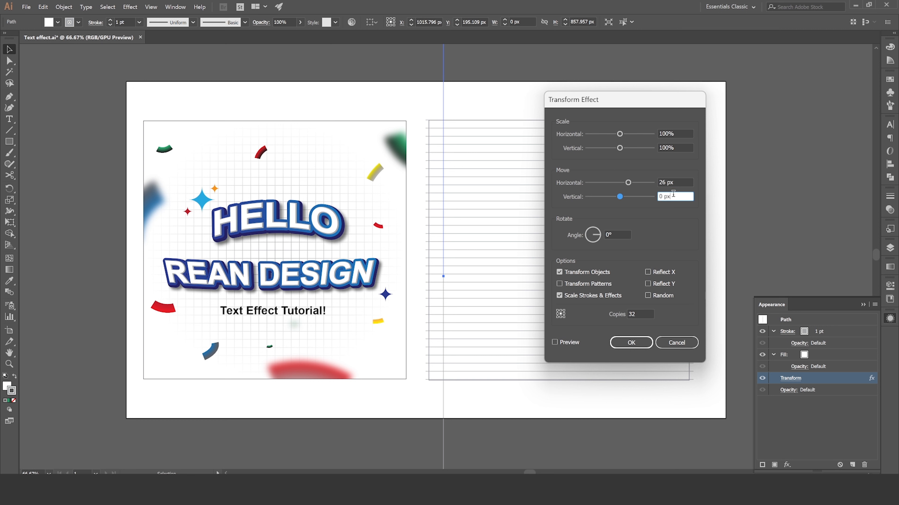
click(553, 342)
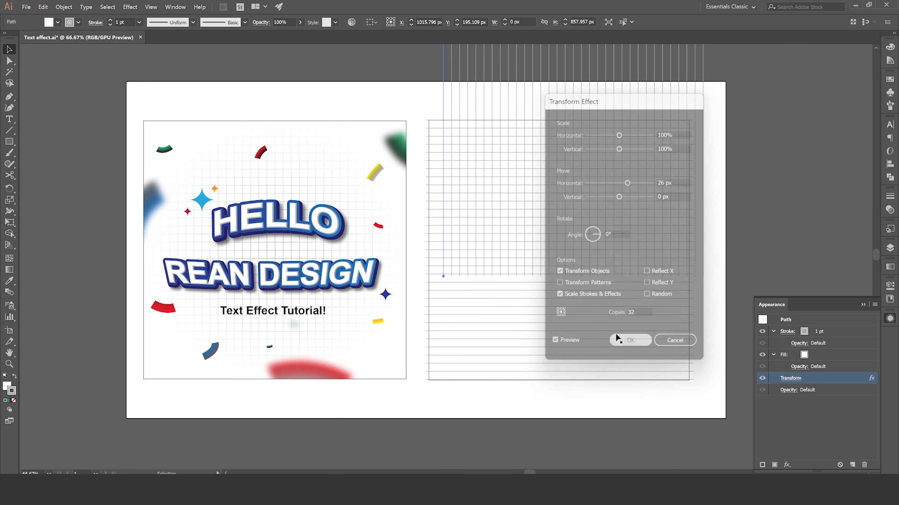
click(618, 341)
Move the set of vertical lines so its first line lies on the square's left edge, at X about 965 px and Y about 536 px.
drag(441, 203, 425, 307)
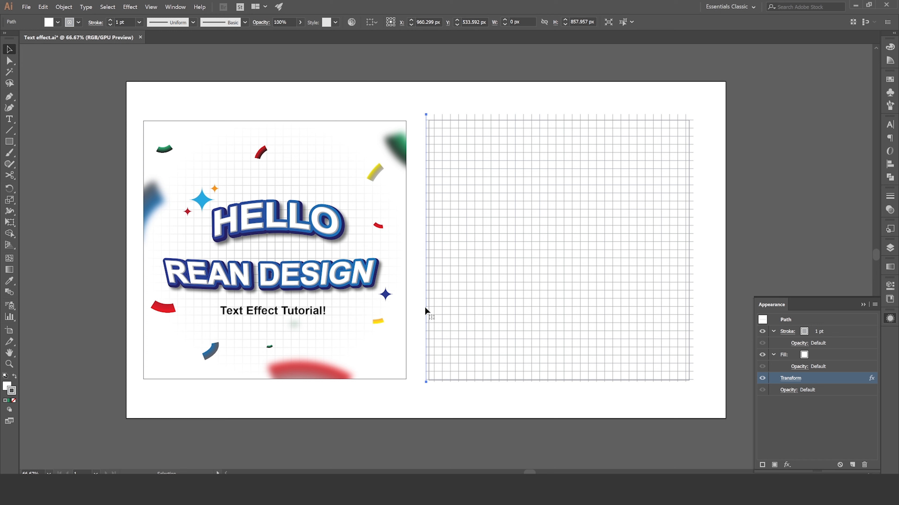
key(Right)
key(Right)
key(Right)
key(Right)
key(Right)
key(Down)
key(Down)
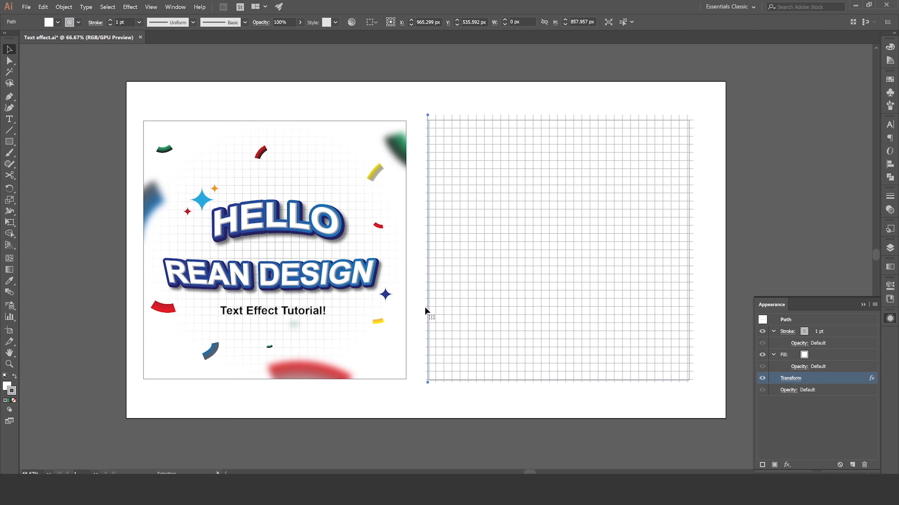
Select the horizontal and vertical line sets together and group them.
drag(420, 106, 428, 121)
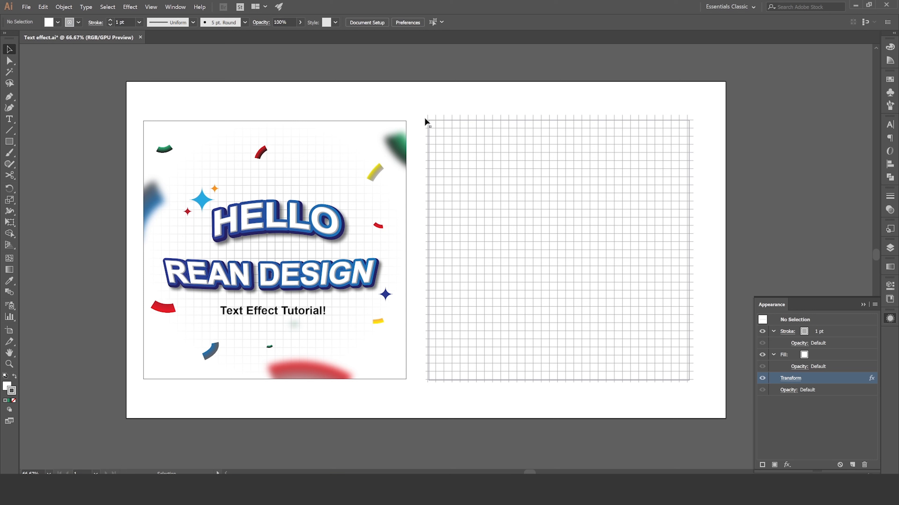
click(425, 119)
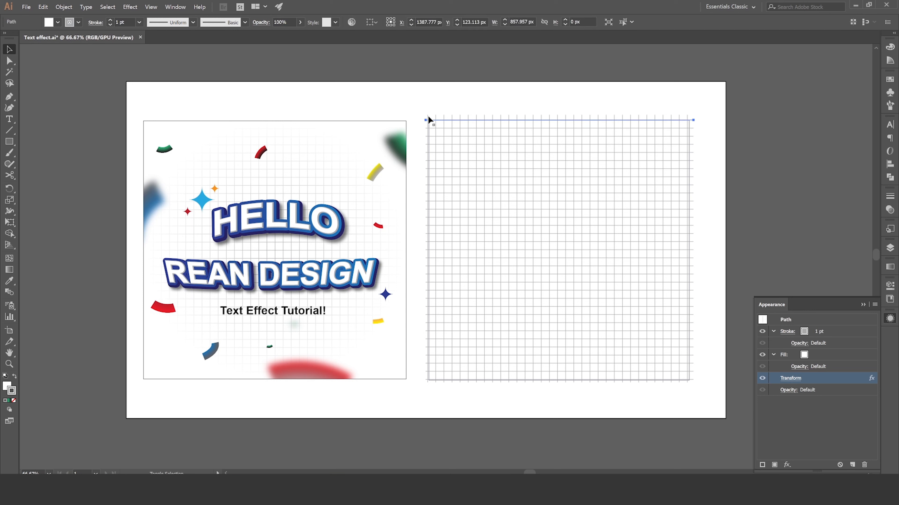
shift+click(427, 115)
right_click(225, 81)
click(252, 153)
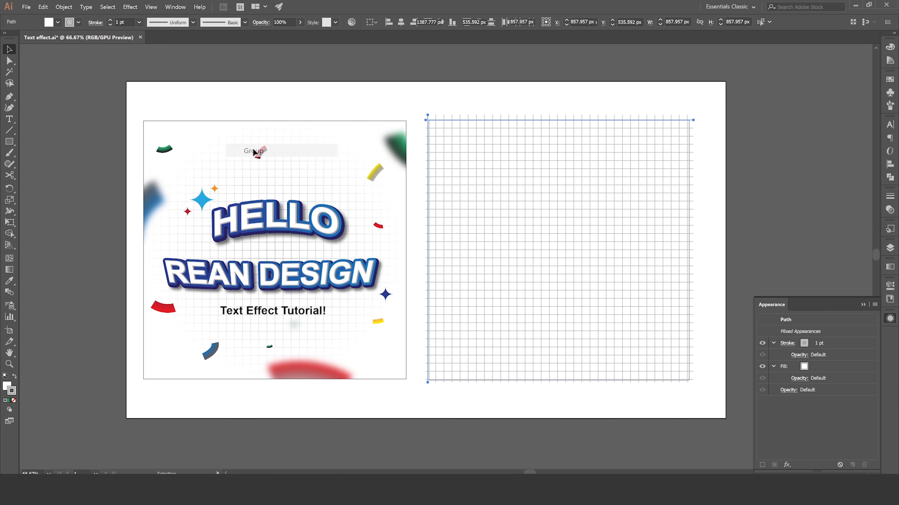
Align the grid group with the square's upper-left corner, at X about 1393 px and Y about 537 px, and deselect it.
drag(427, 117, 425, 120)
key(Right)
key(Right)
key(Right)
key(Right)
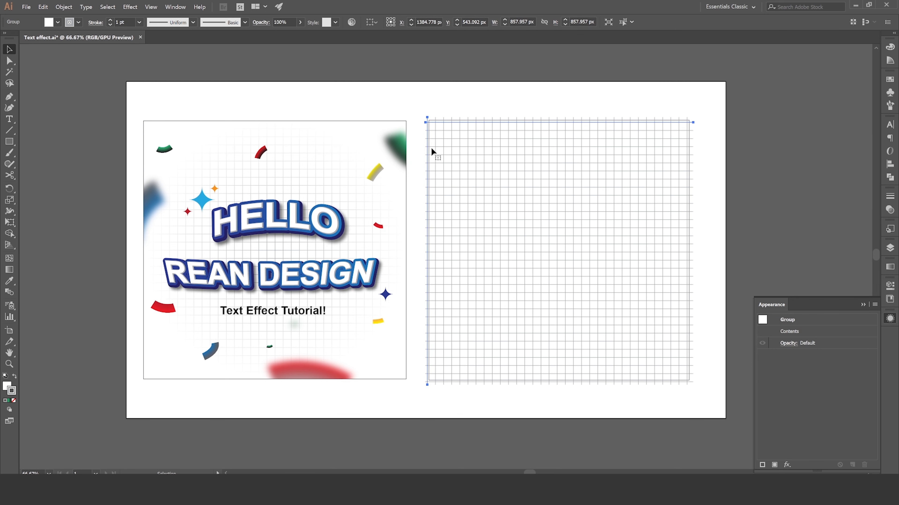
key(Right)
key(Right)
key(Right)
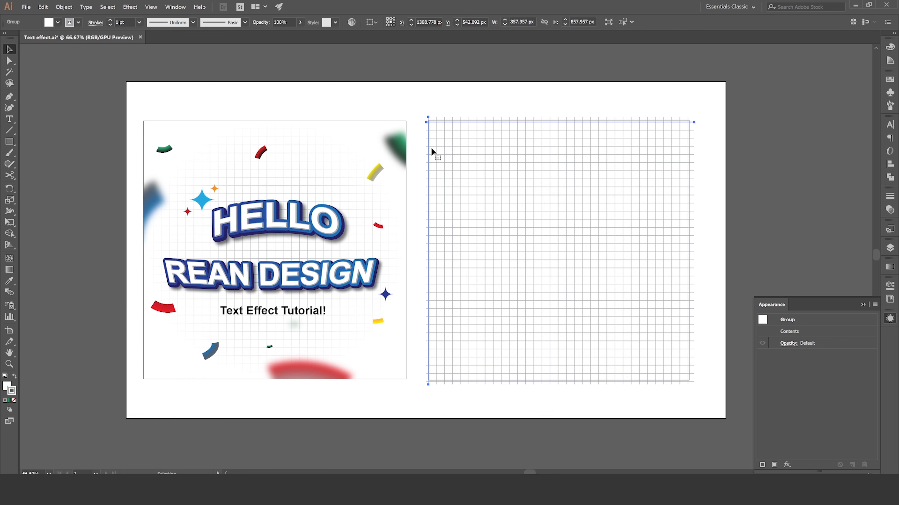
key(Up)
key(Right)
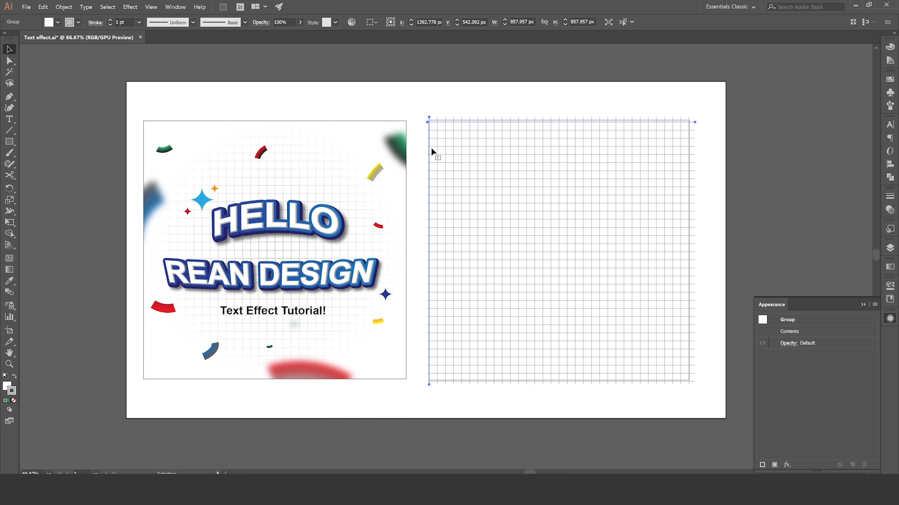
key(Up)
key(Up)
key(Up)
key(Up)
key(Up)
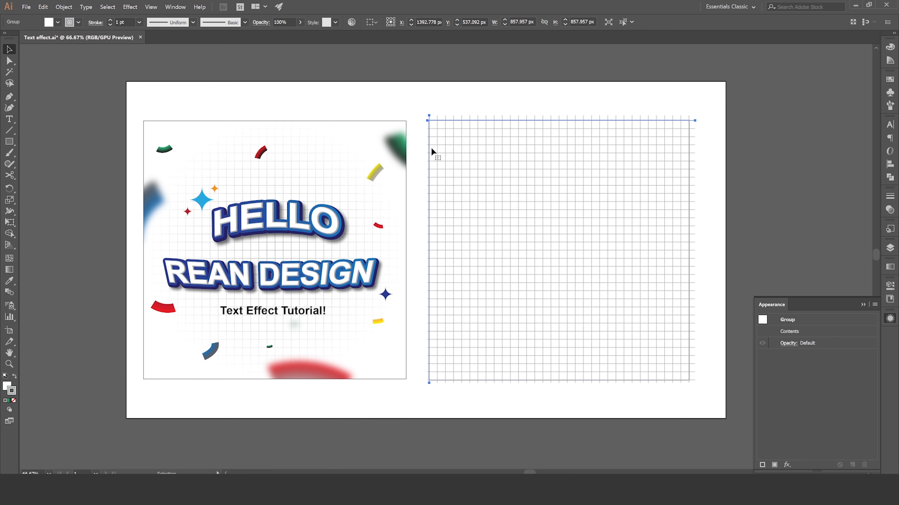
click(464, 99)
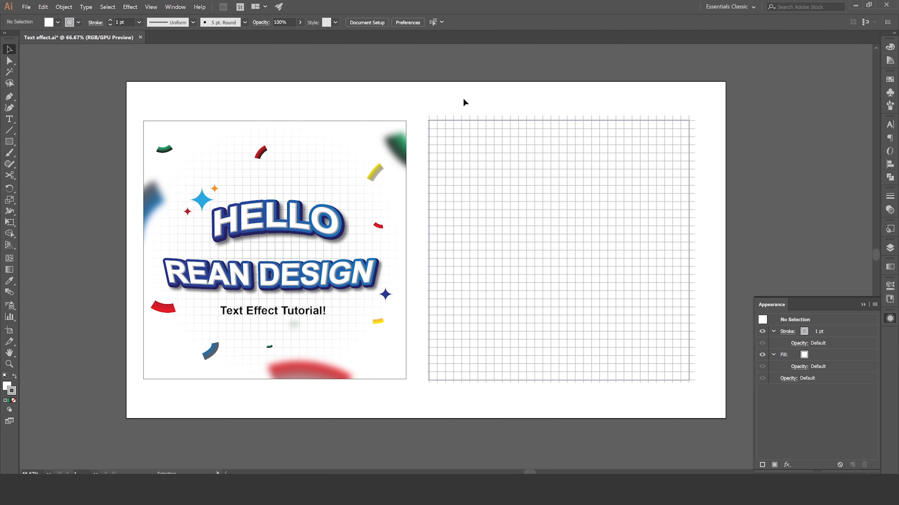
Copy the square behind the grid lines and paste the copy in place over the grid.
click(434, 120)
click(424, 105)
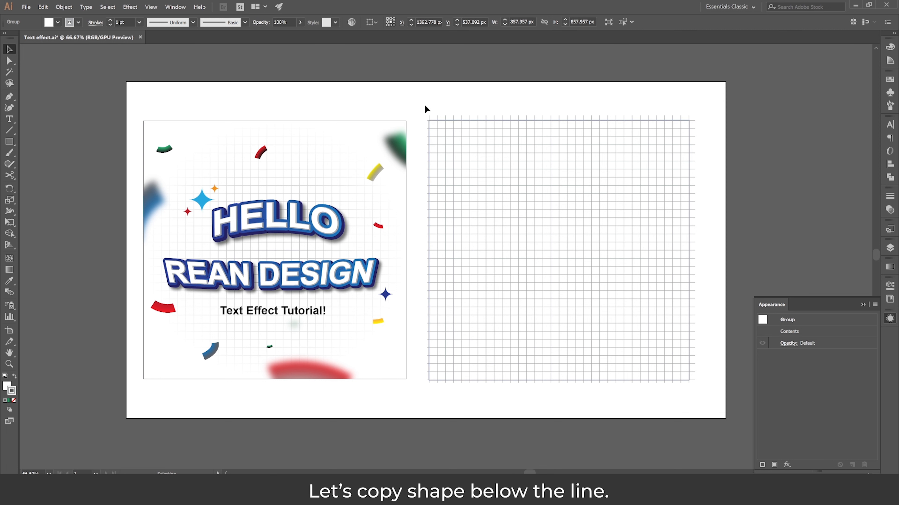
drag(447, 133, 447, 132)
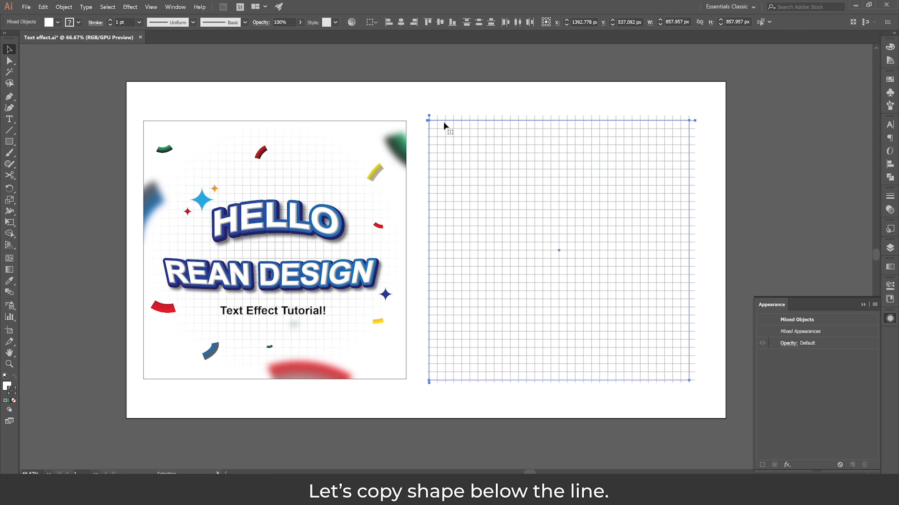
click(437, 118)
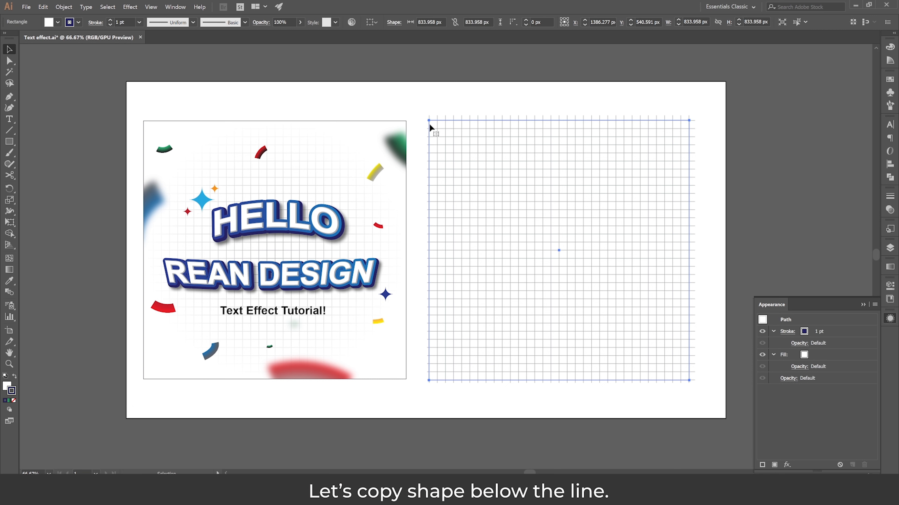
click(42, 7)
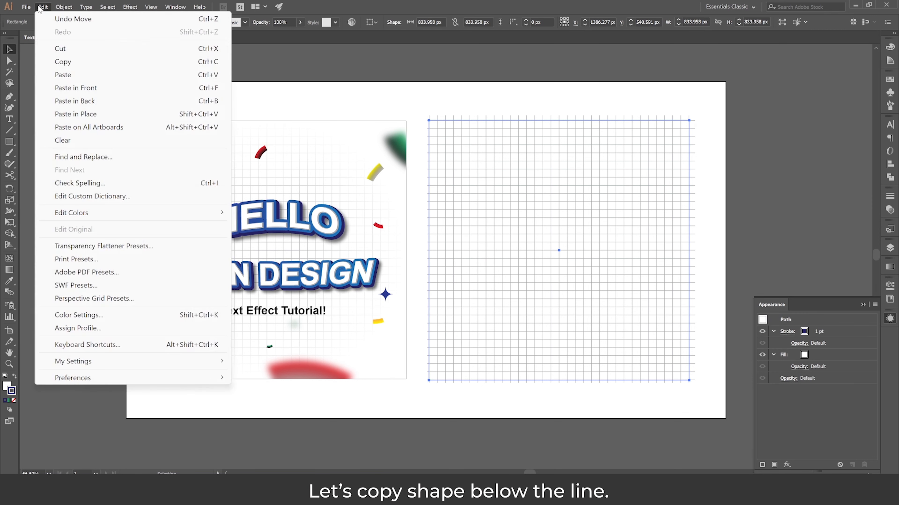
click(60, 61)
click(42, 7)
click(77, 114)
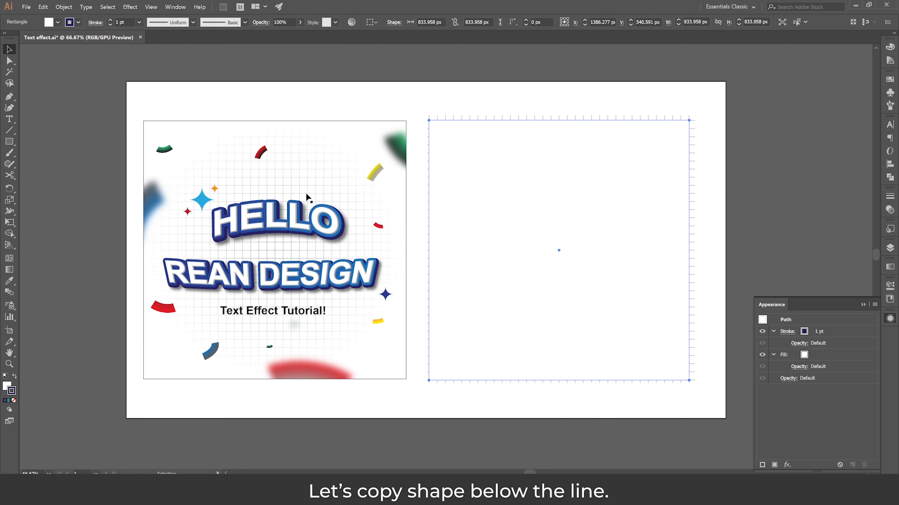
Fill the pasted square with the white-to-black gradient swatch and set its stroke to none.
click(476, 99)
click(466, 154)
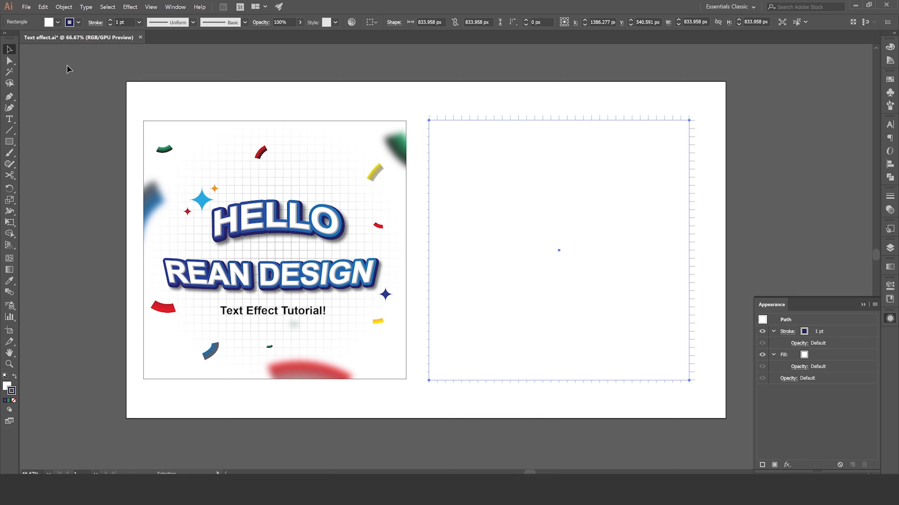
click(58, 22)
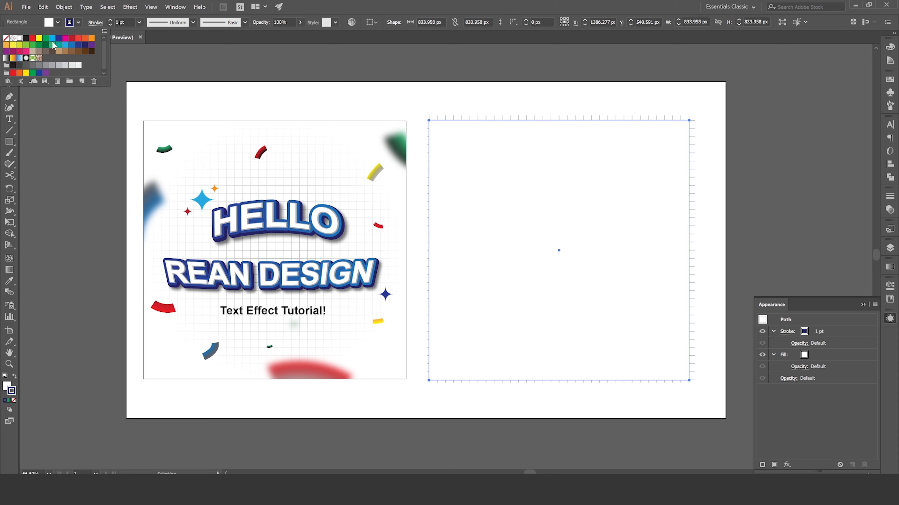
click(6, 58)
click(78, 22)
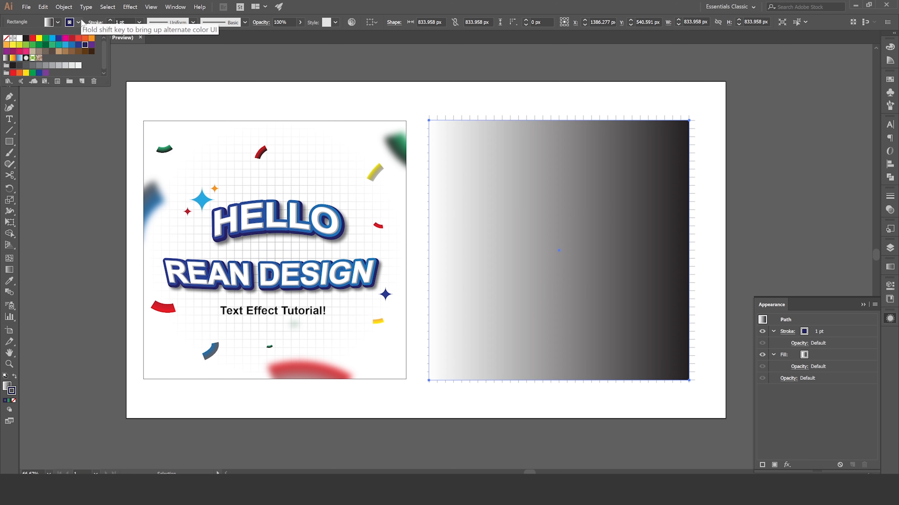
click(6, 38)
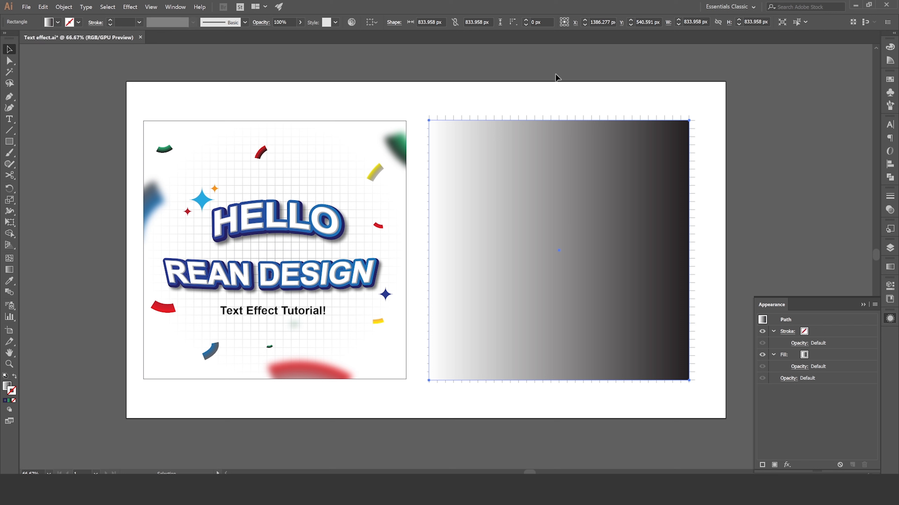
Change the pasted square's gradient fill to the Radial type.
click(175, 7)
click(247, 218)
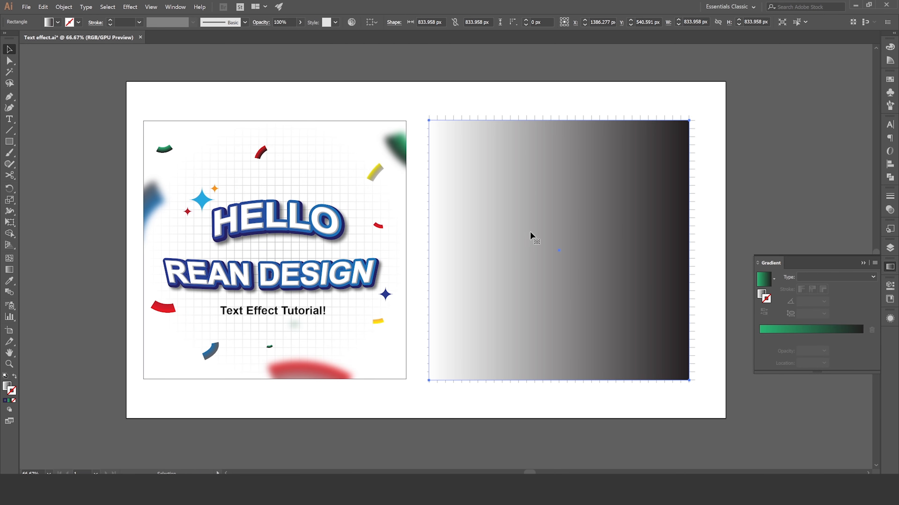
click(762, 293)
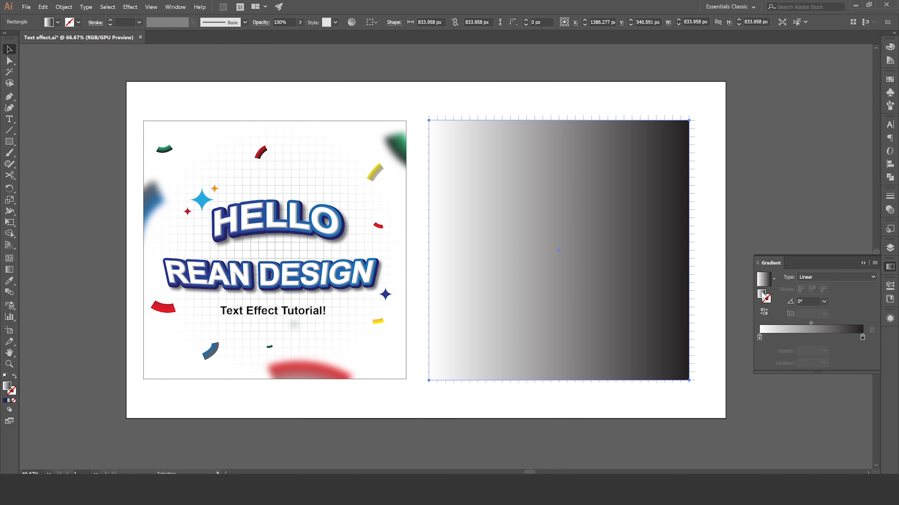
click(815, 275)
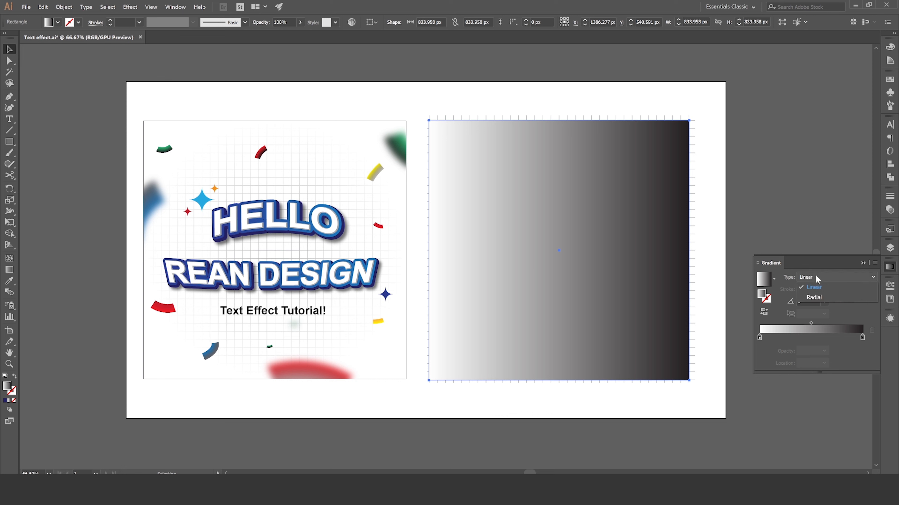
click(815, 295)
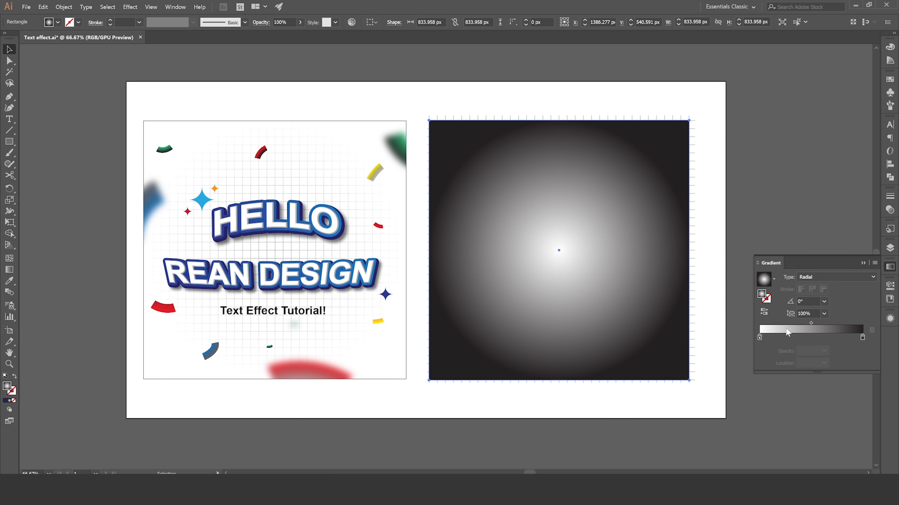
Set the radial gradient's black end stop to 0% opacity and change its color to White.
click(863, 338)
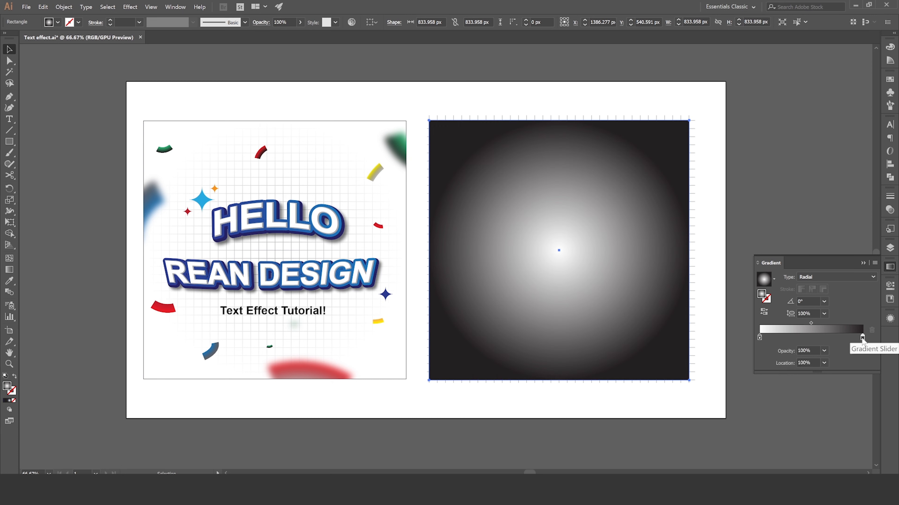
click(824, 351)
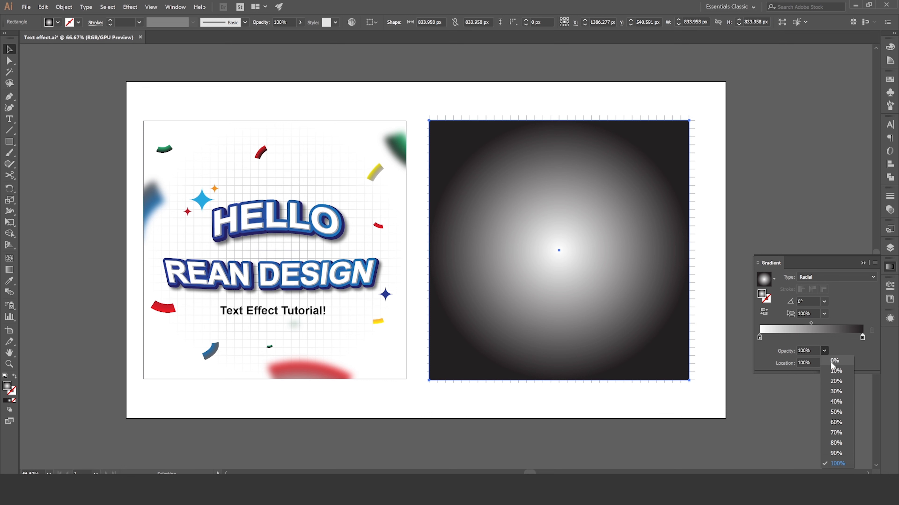
click(833, 361)
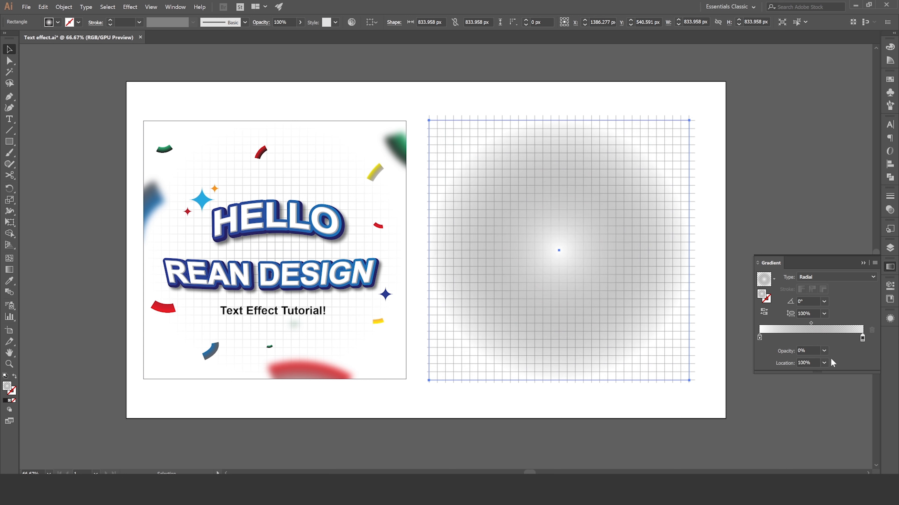
double_click(863, 338)
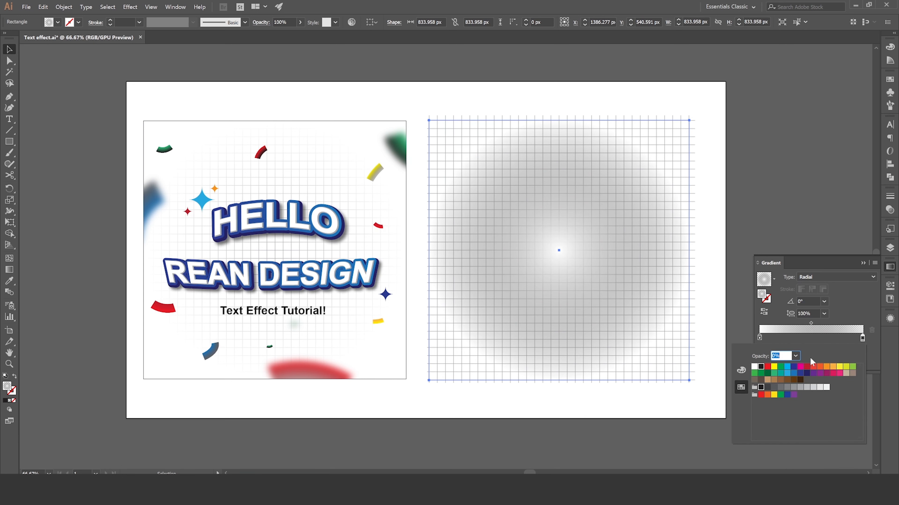
click(754, 368)
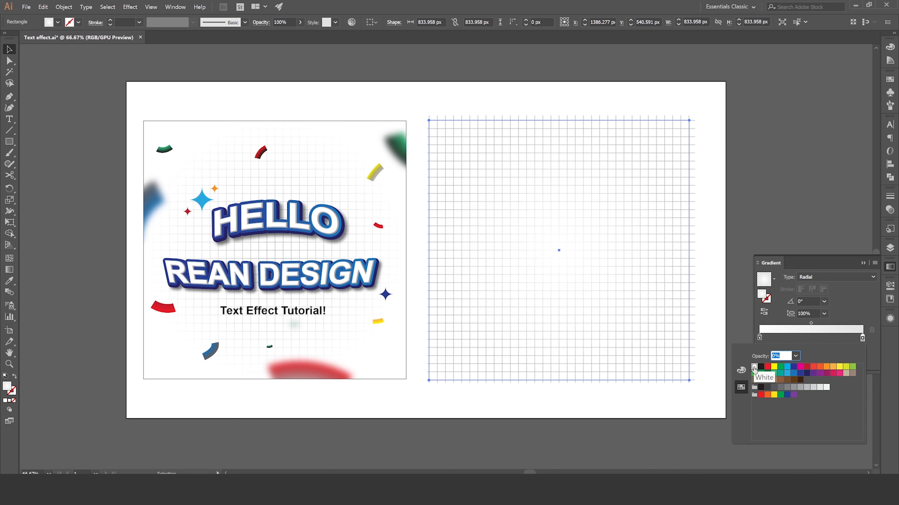
Reverse the radial gradient so its center is transparent, and shift its midpoint to about 43.53%.
click(805, 337)
click(764, 312)
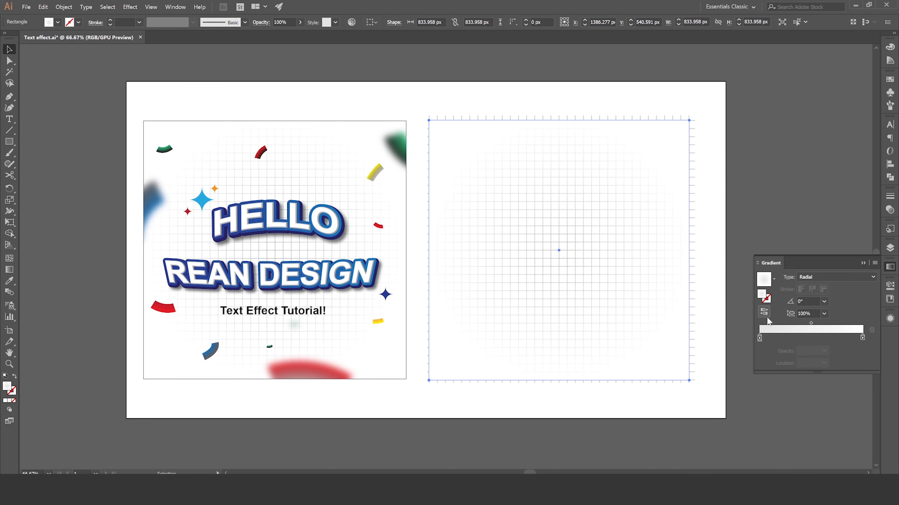
click(862, 338)
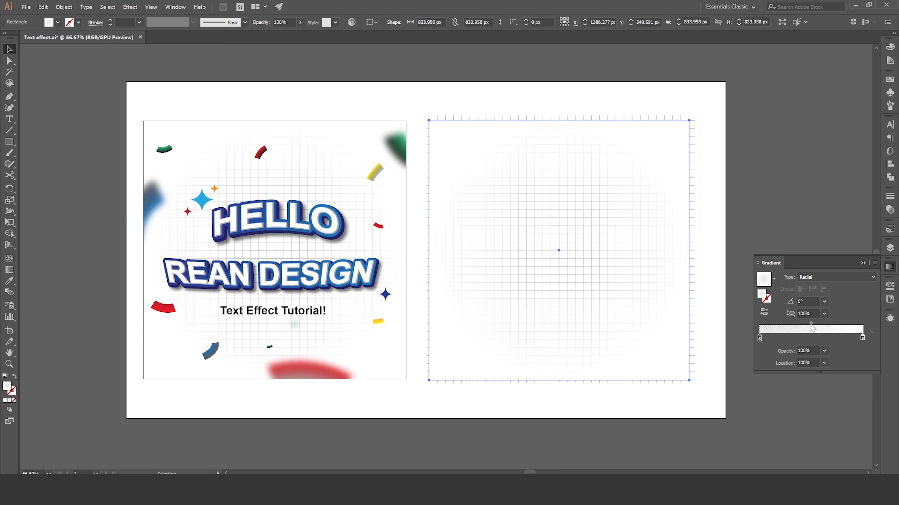
drag(811, 324, 804, 325)
Enlarge the radial gradient's circle slightly beyond the square's edges with the Gradient tool, and deselect the square.
click(8, 273)
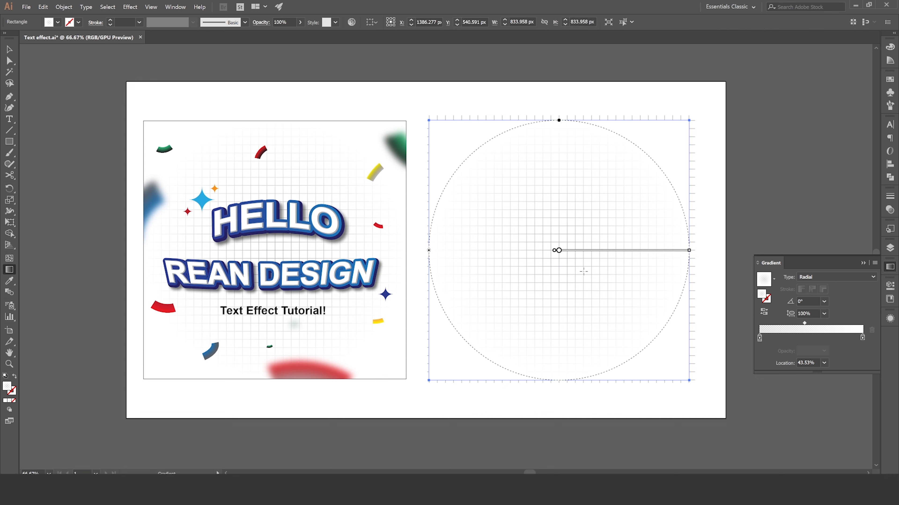
drag(689, 250, 702, 250)
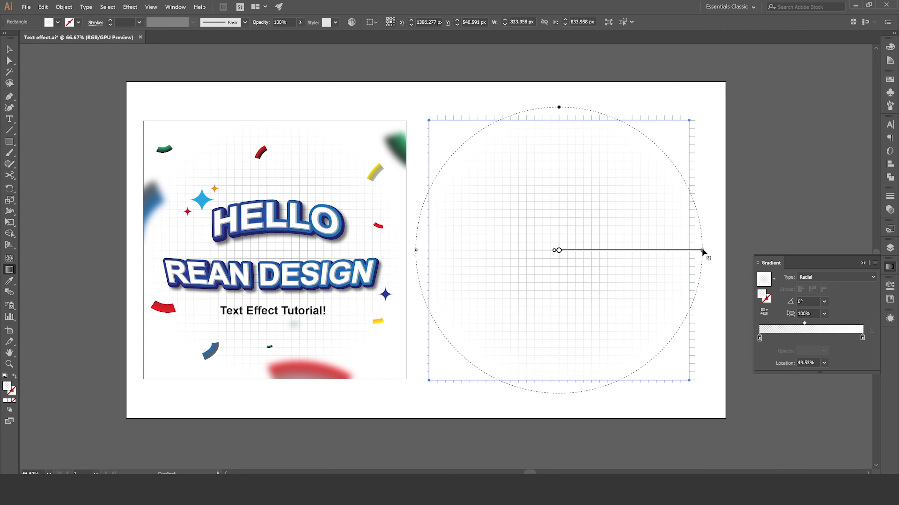
click(10, 51)
click(418, 96)
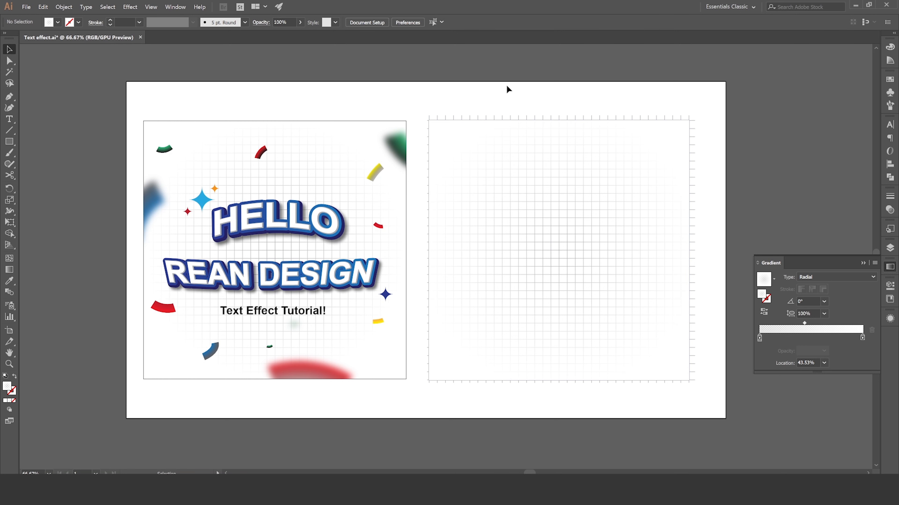
Paste a copy of the gradient square in place and fill the copy with solid black.
click(456, 136)
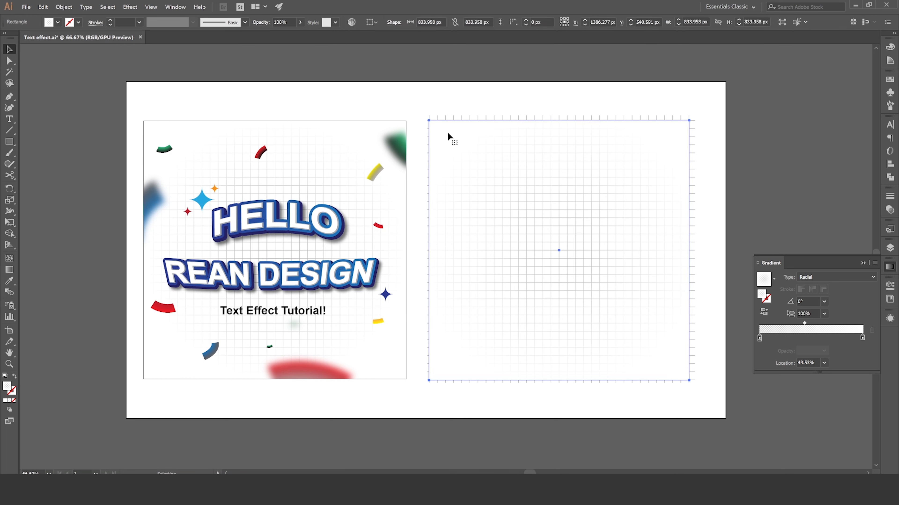
click(41, 7)
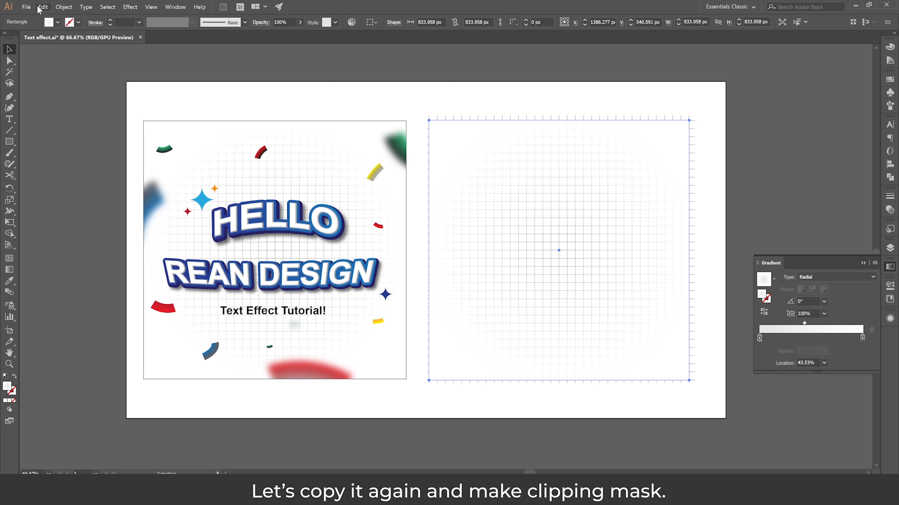
click(43, 7)
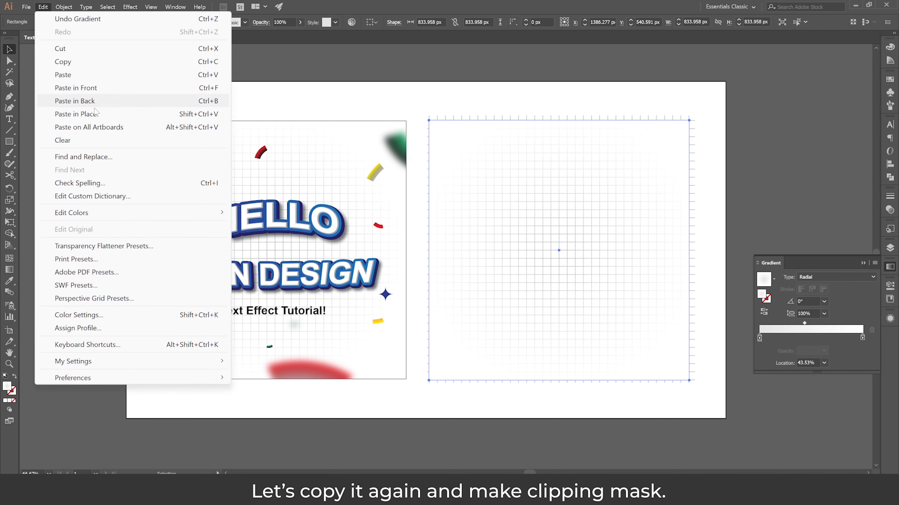
click(96, 114)
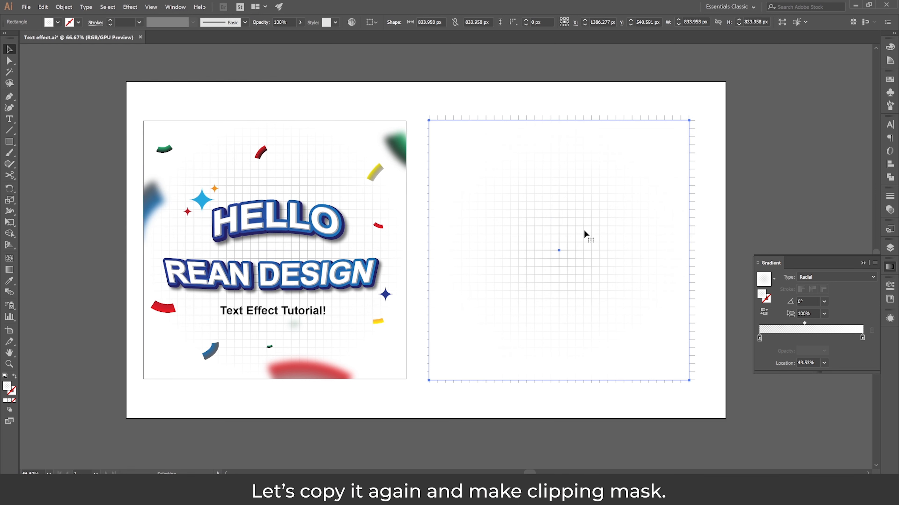
click(57, 22)
click(26, 38)
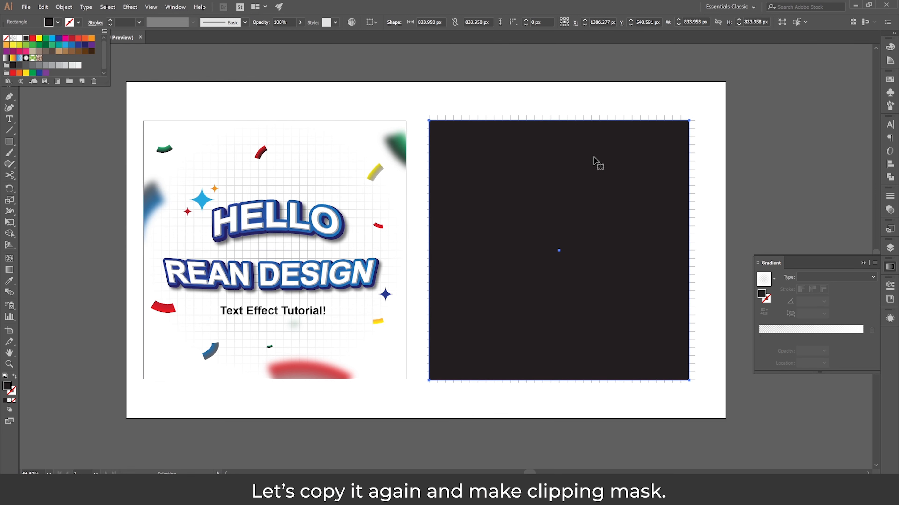
click(523, 72)
Make a clipping mask from the black square, gradient square and grid lines to trim the overhanging grid, and deselect.
drag(468, 85, 524, 199)
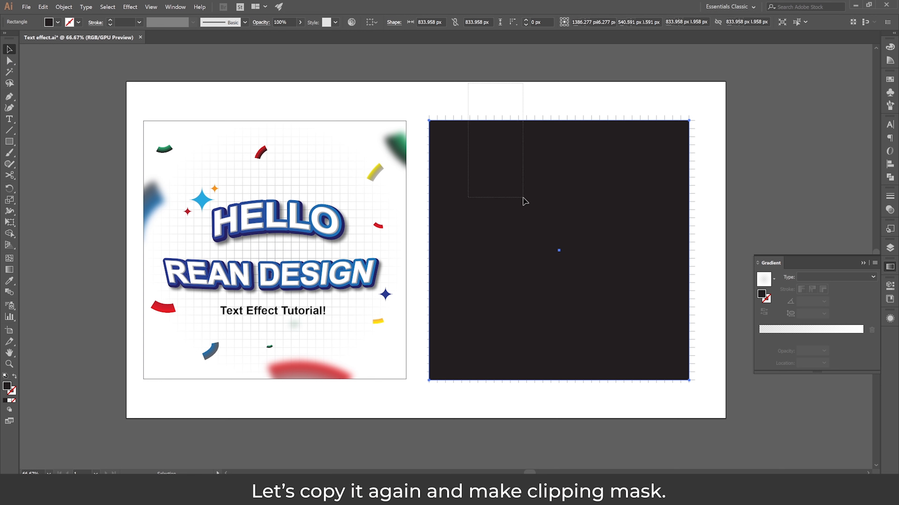
right_click(505, 175)
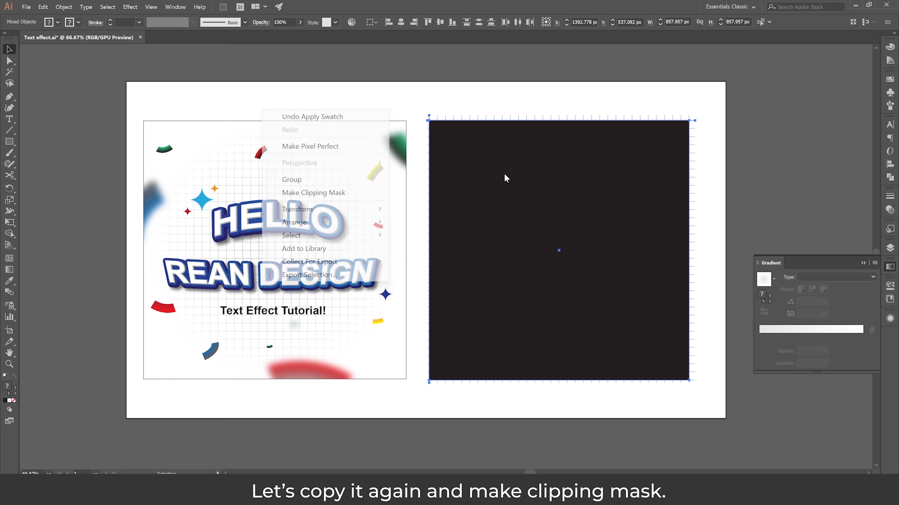
click(332, 196)
click(480, 98)
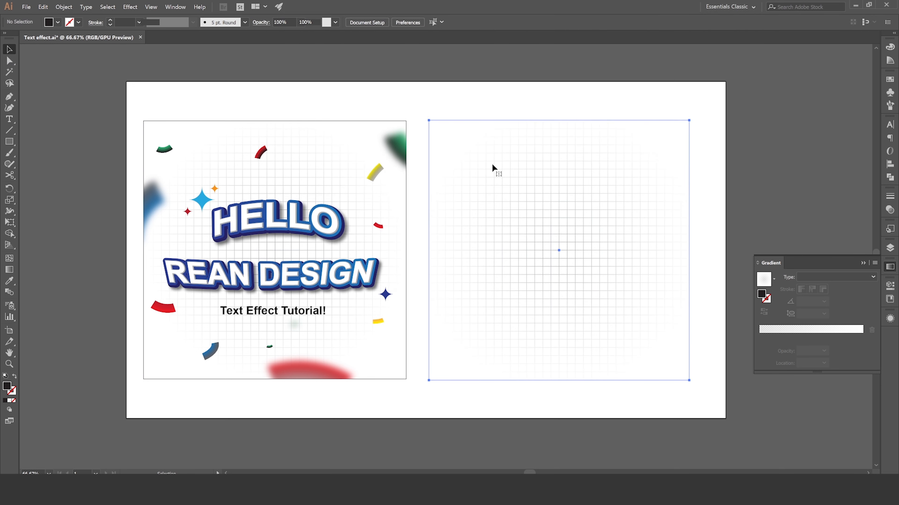
click(474, 82)
Give the clipping square inside the clip group a 1 pt black stroke, and leave isolation mode.
click(464, 123)
double_click(460, 119)
click(461, 119)
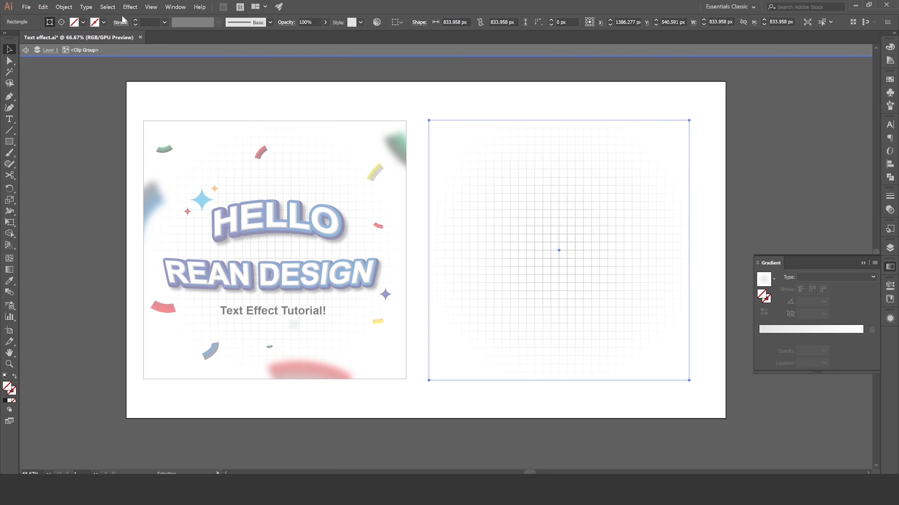
click(104, 22)
click(26, 38)
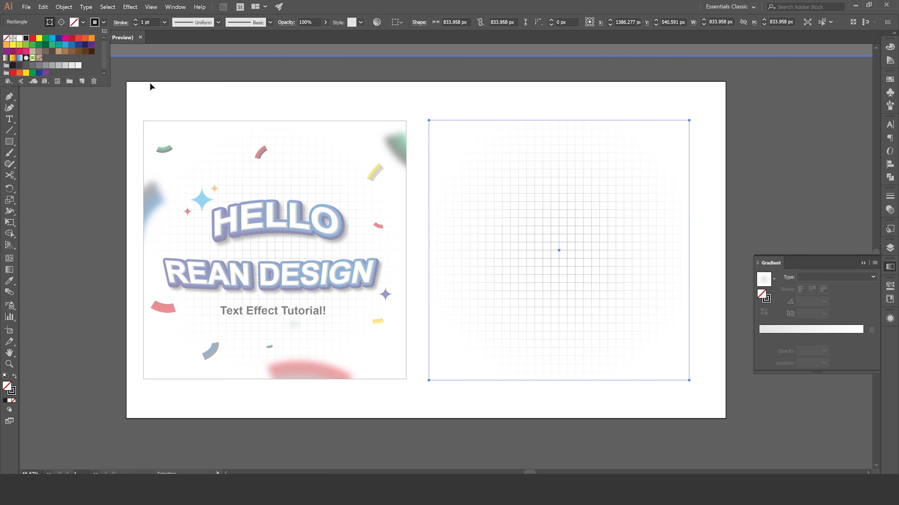
click(271, 97)
double_click(271, 97)
click(402, 99)
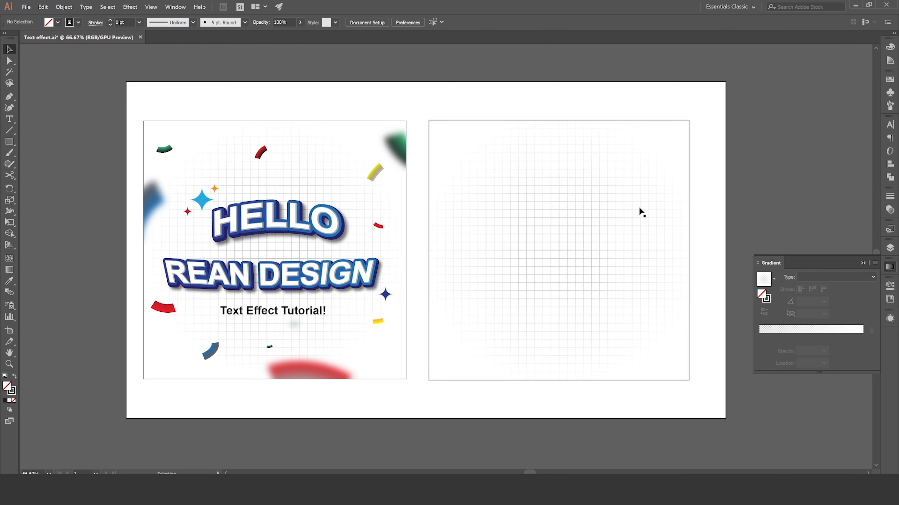
click(535, 233)
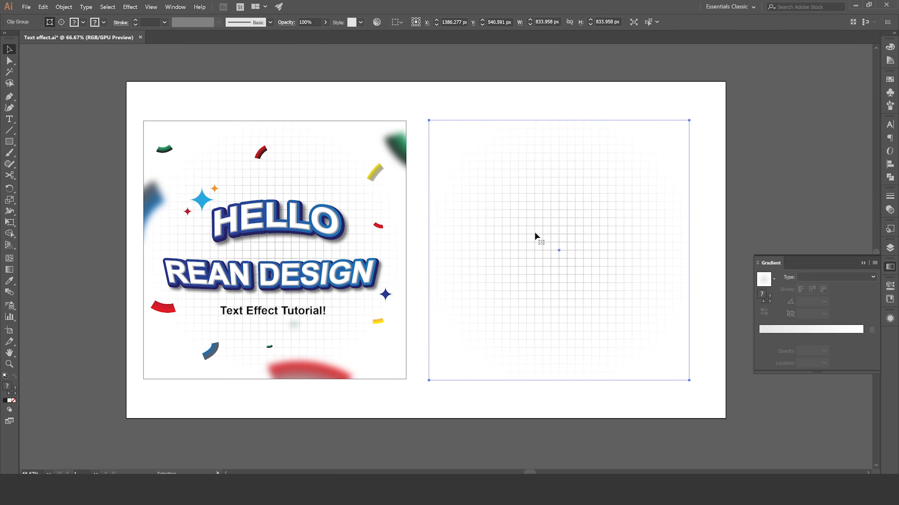
click(448, 94)
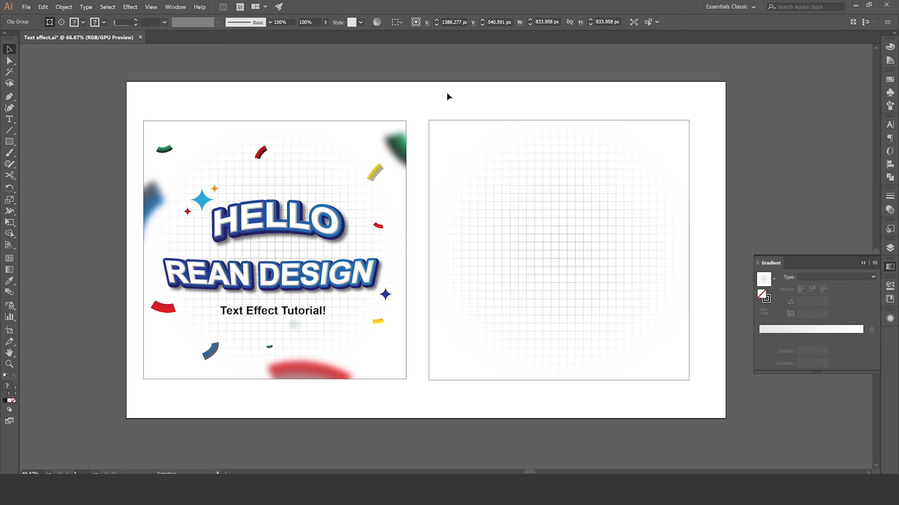
Add the point text HELLO in Arial Bold 113 pt and place it in the grid square's upper half, at X about 1389 px, Y about 446 px.
click(9, 119)
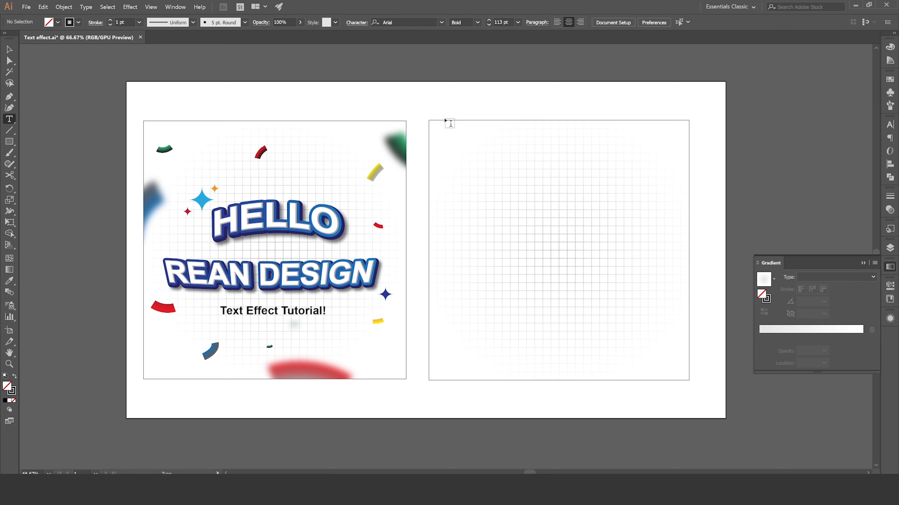
click(458, 100)
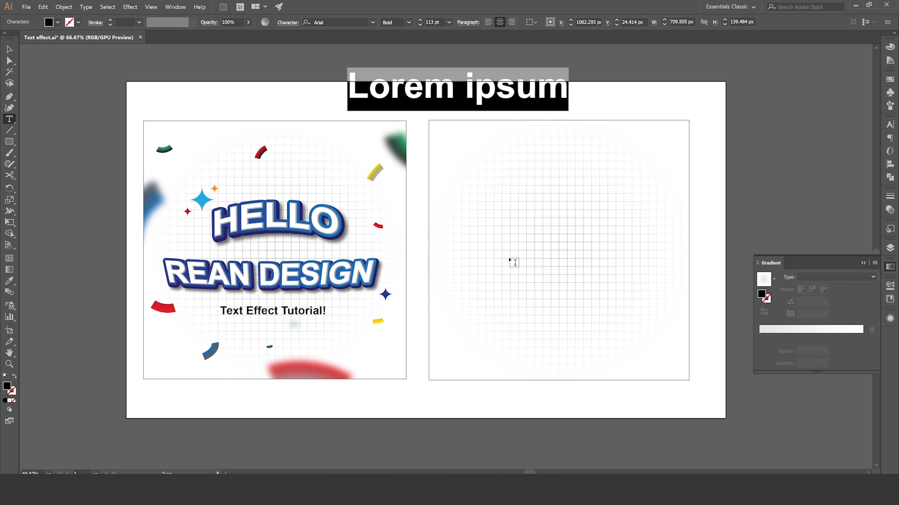
text(H)
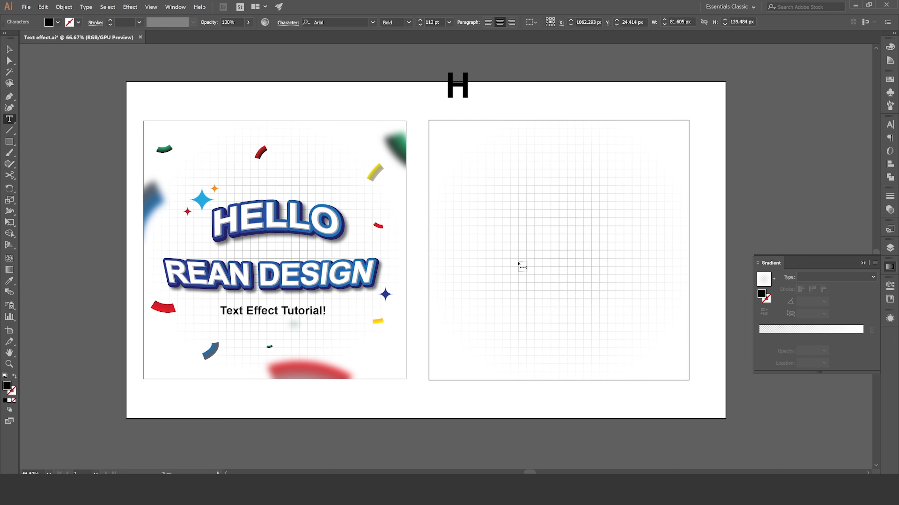
text(ELLO)
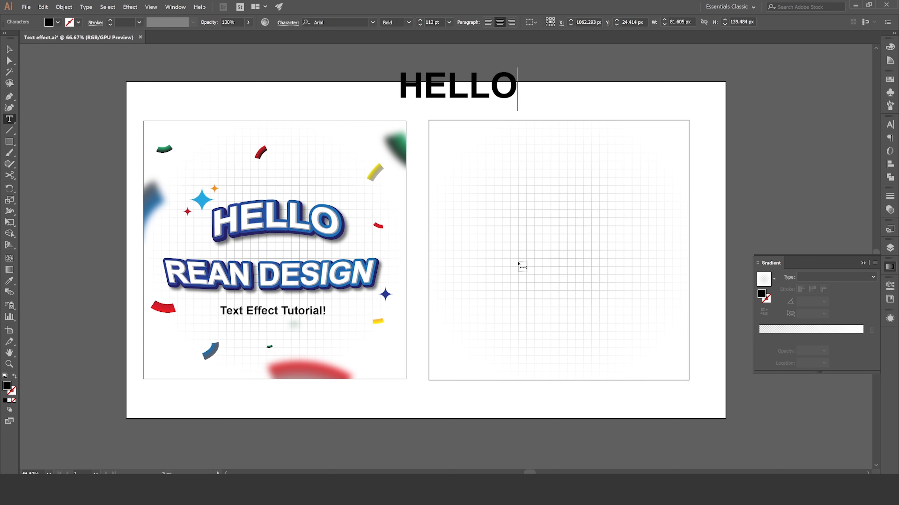
click(9, 50)
drag(430, 99, 530, 224)
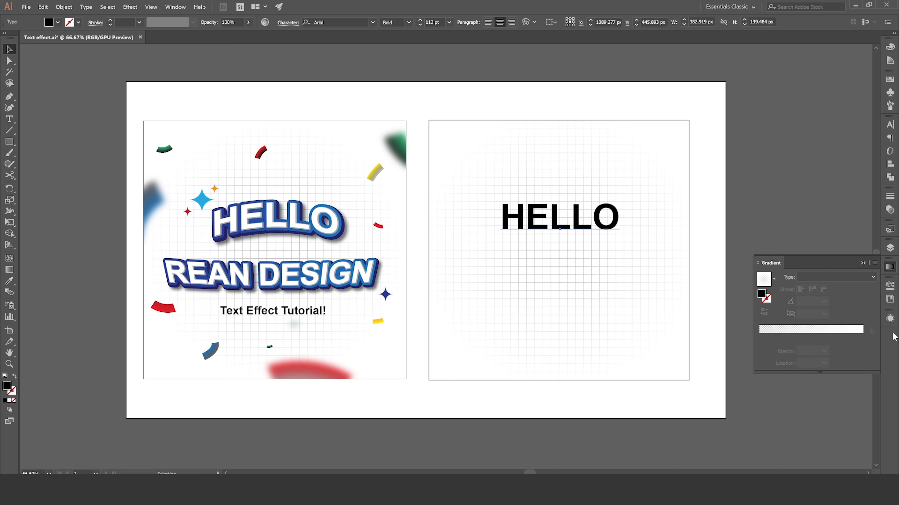
Show the appearance attributes of the HELLO text and add a new 1 pt black stroke to it.
click(889, 318)
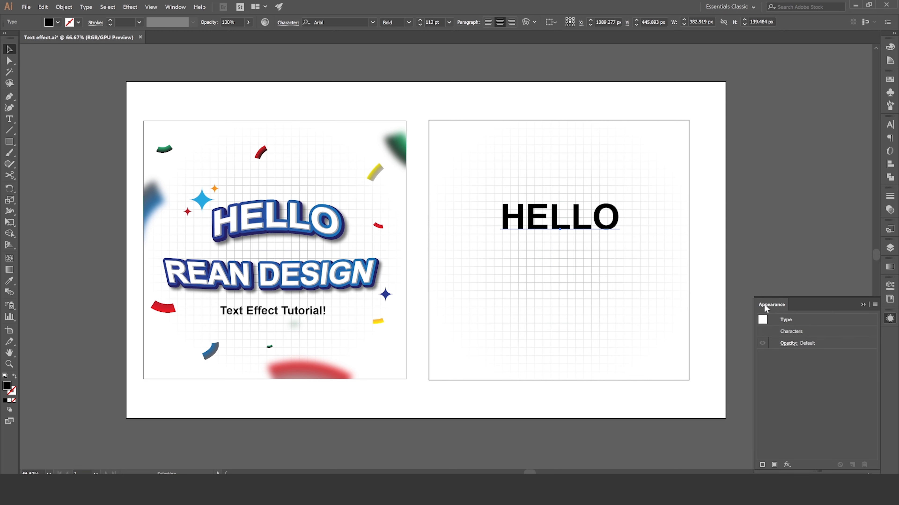
click(176, 7)
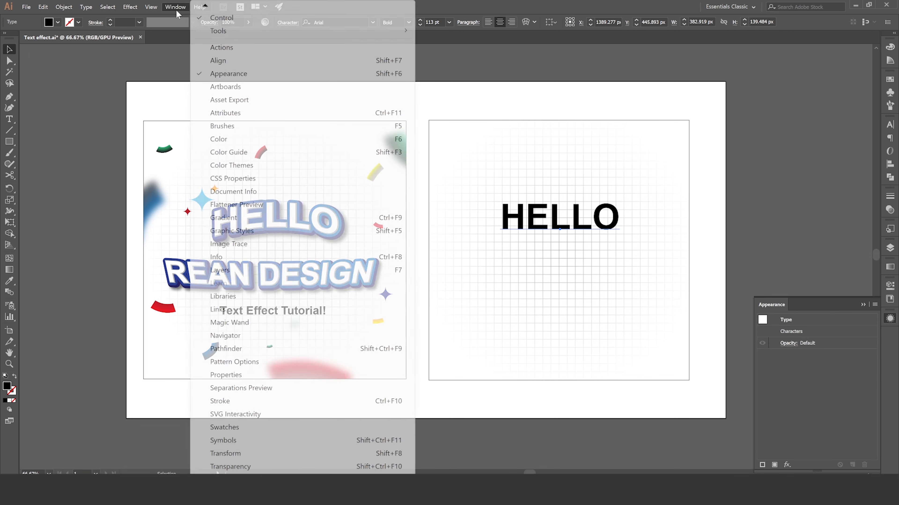
click(240, 76)
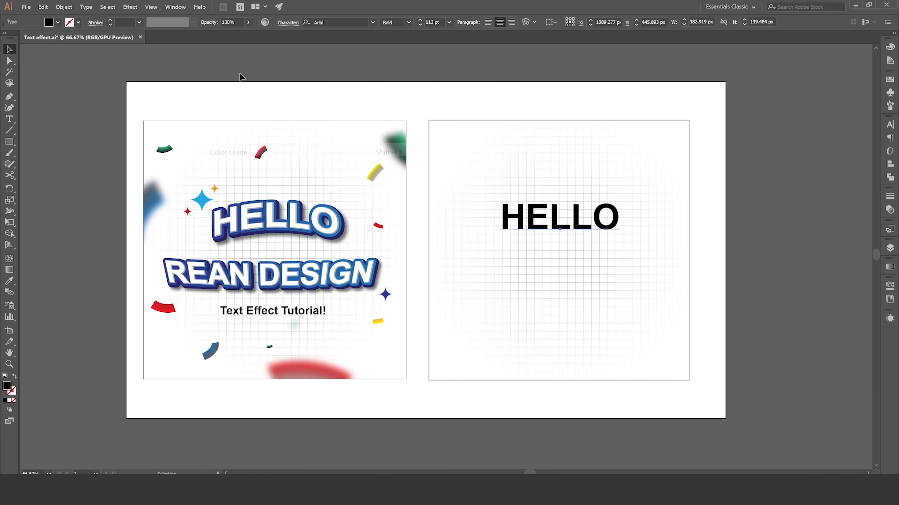
click(181, 9)
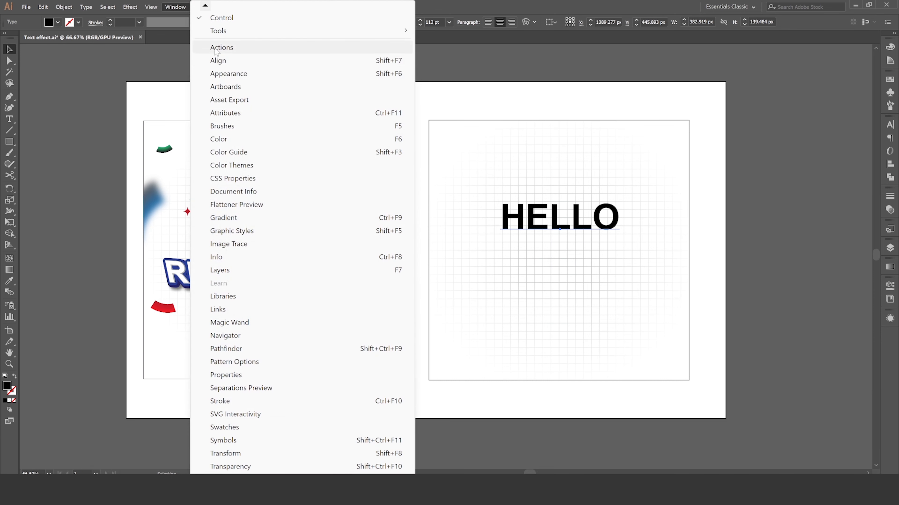
click(226, 75)
click(874, 305)
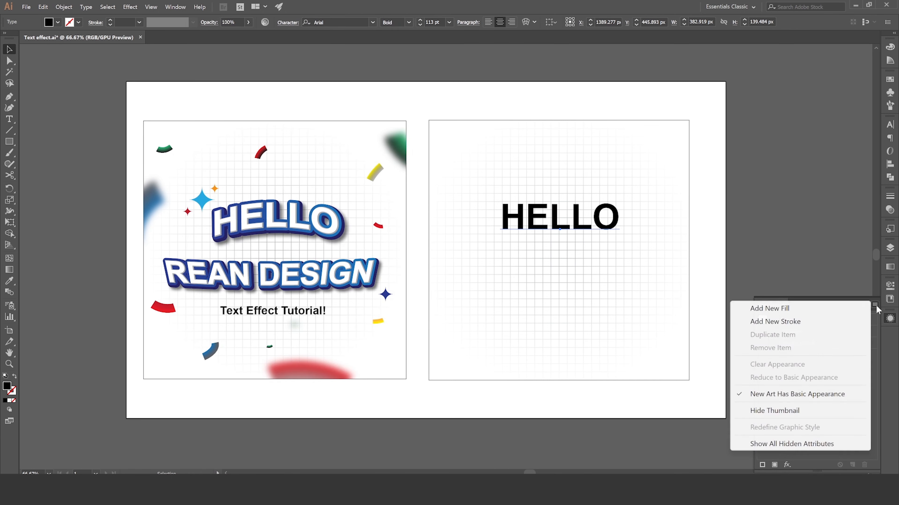
click(824, 321)
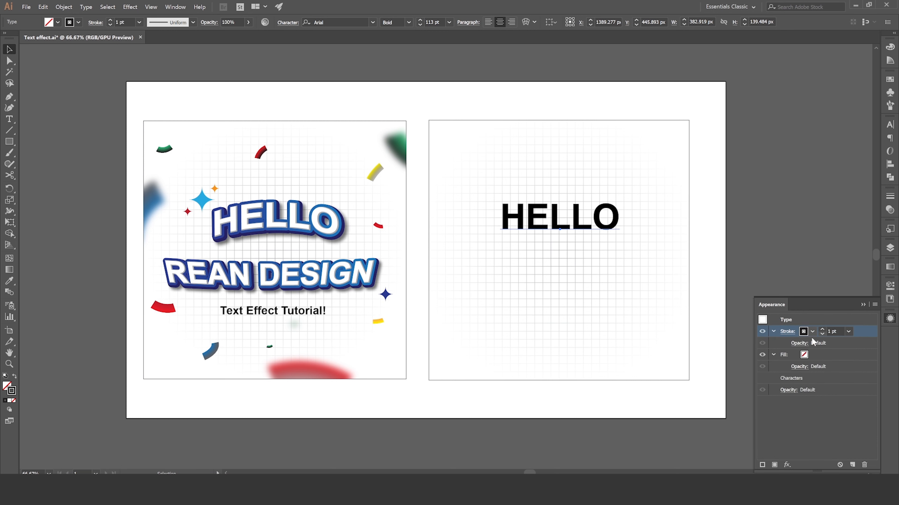
Move the HELLO text's fill above its stroke and set the fill colour to white.
click(822, 355)
mouse_move(822, 356)
mouse_down()
mouse_move(822, 331)
mouse_move(809, 330)
mouse_up()
click(810, 330)
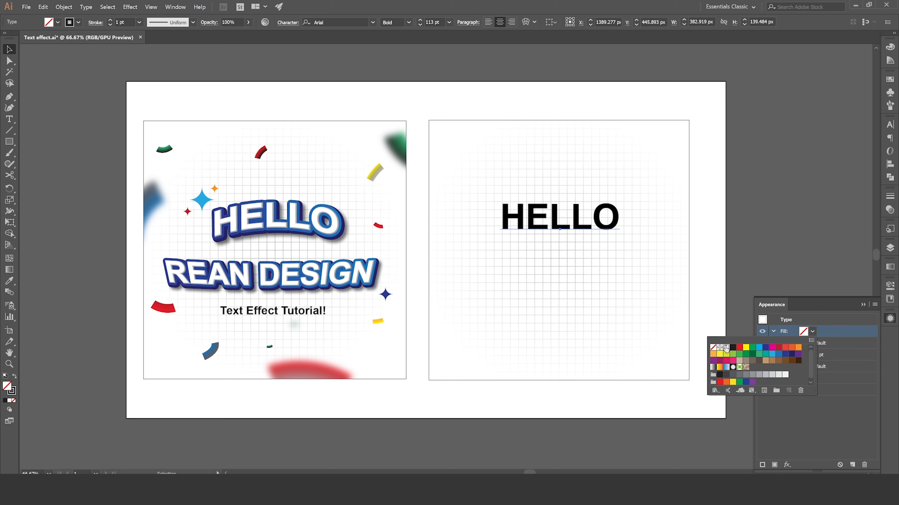
click(726, 347)
click(845, 335)
Set the HELLO text's stroke to 7 pt in gray C=0 M=0 Y=0 K=40.
click(833, 356)
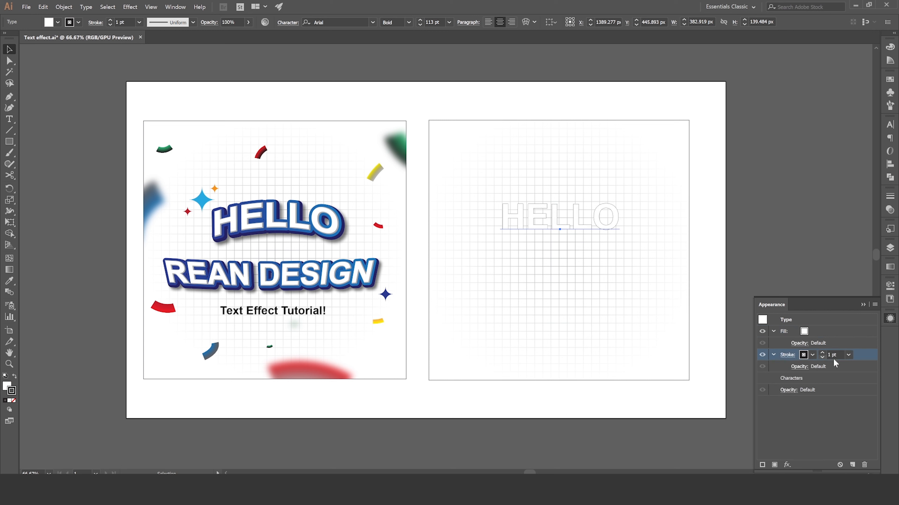
click(822, 354)
click(823, 354)
click(822, 354)
click(822, 354)
click(822, 354)
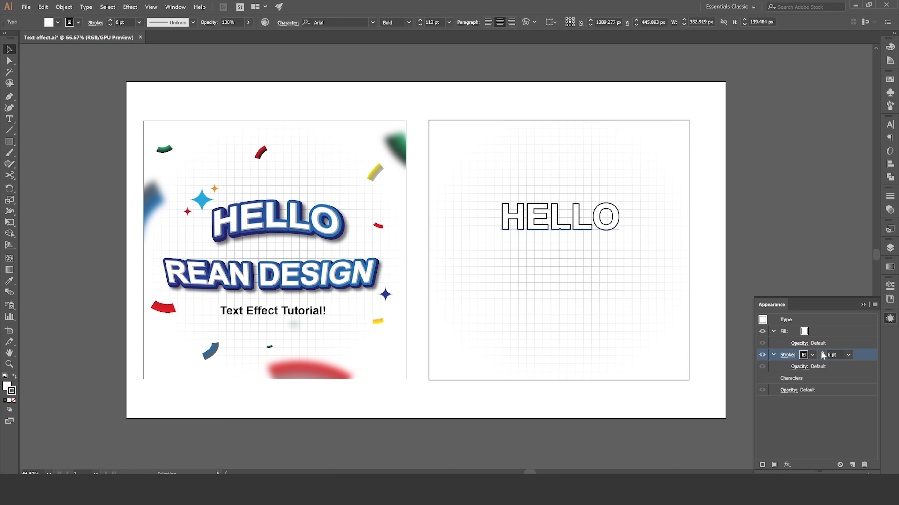
click(812, 355)
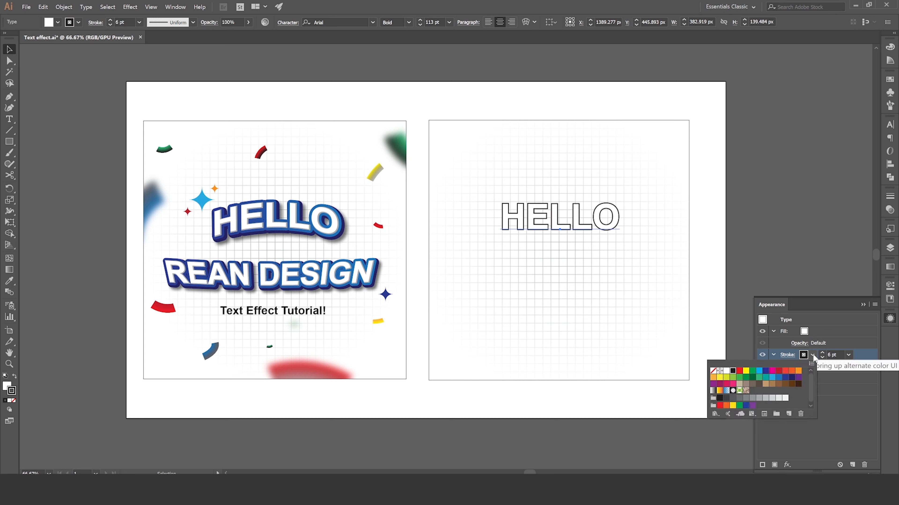
click(765, 398)
click(759, 399)
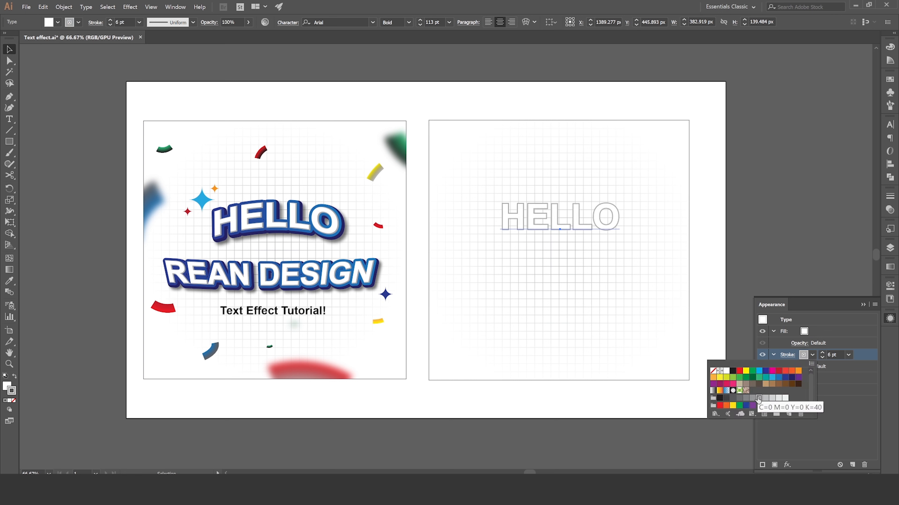
click(864, 357)
click(822, 352)
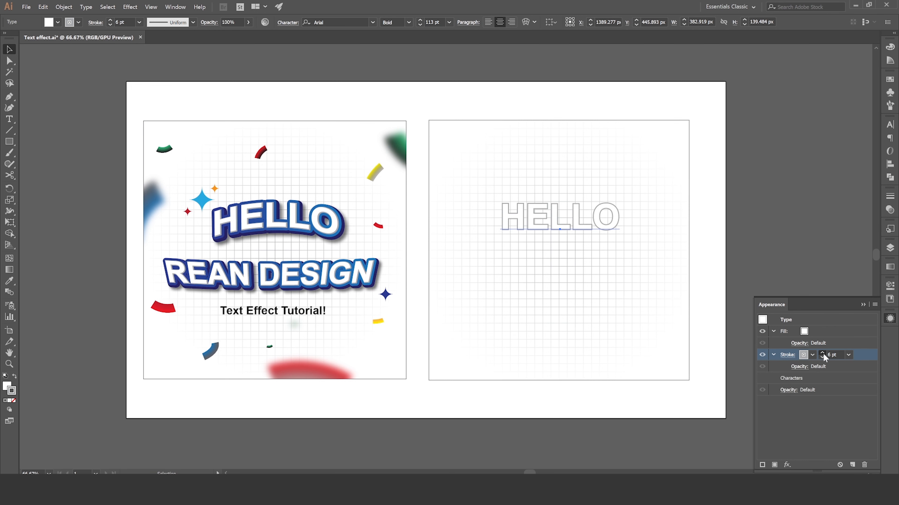
Add a previewed Transform effect to the gray stroke, moving it 1 px horizontally and 2 px vertically.
drag(822, 298, 429, 179)
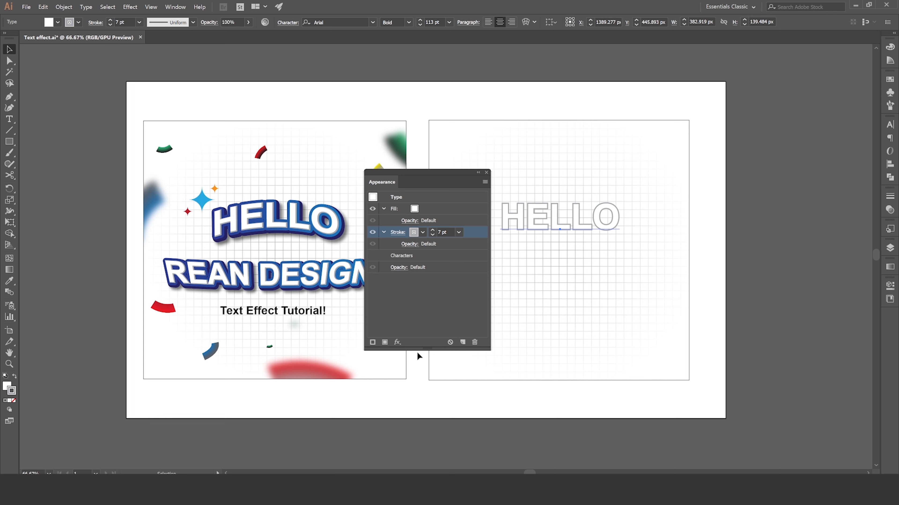
click(398, 344)
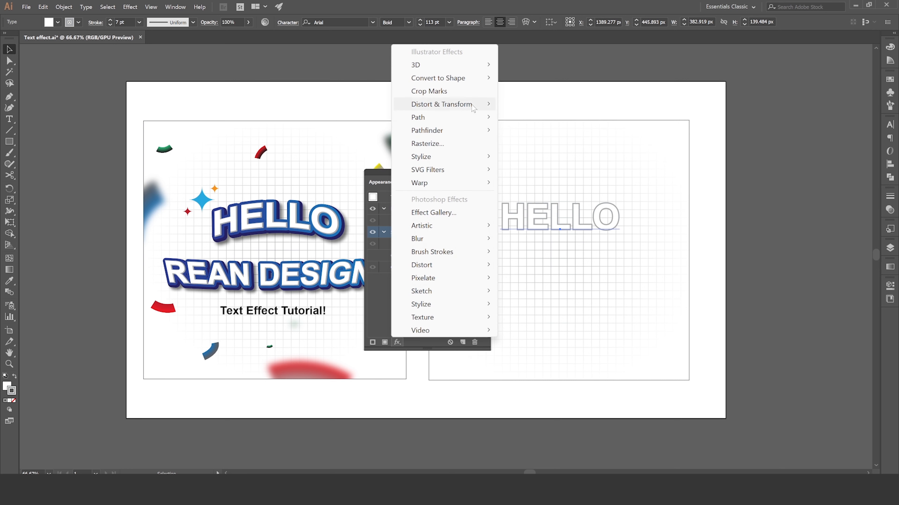
mouse_move(467, 104)
click(537, 144)
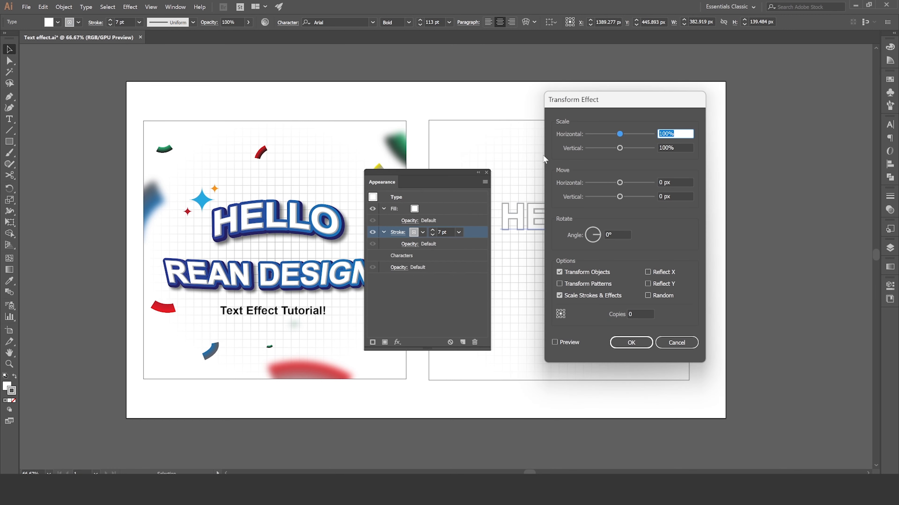
drag(611, 106, 709, 131)
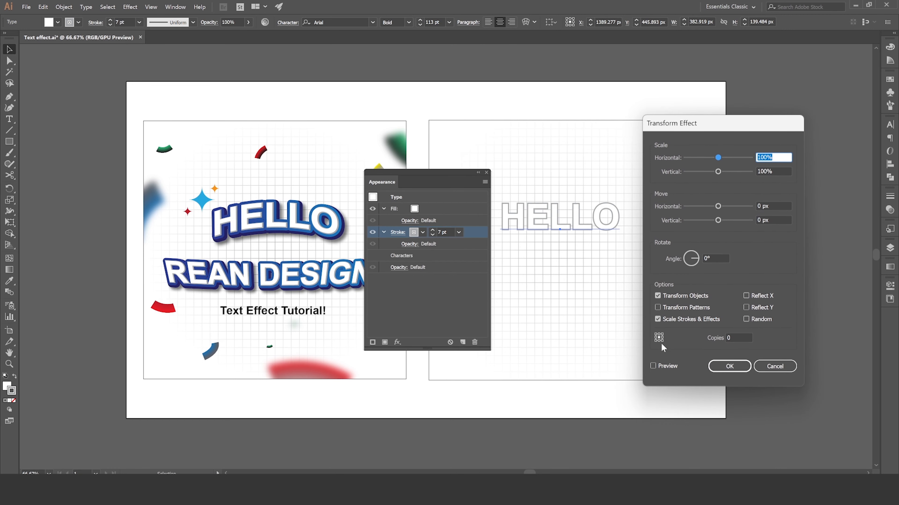
click(654, 367)
drag(715, 223, 701, 205)
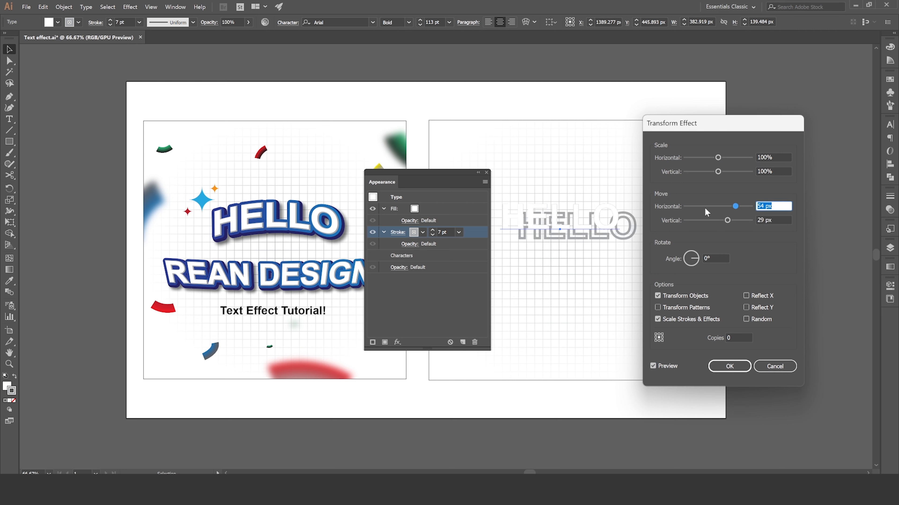
text(1)
click(775, 218)
text(2)
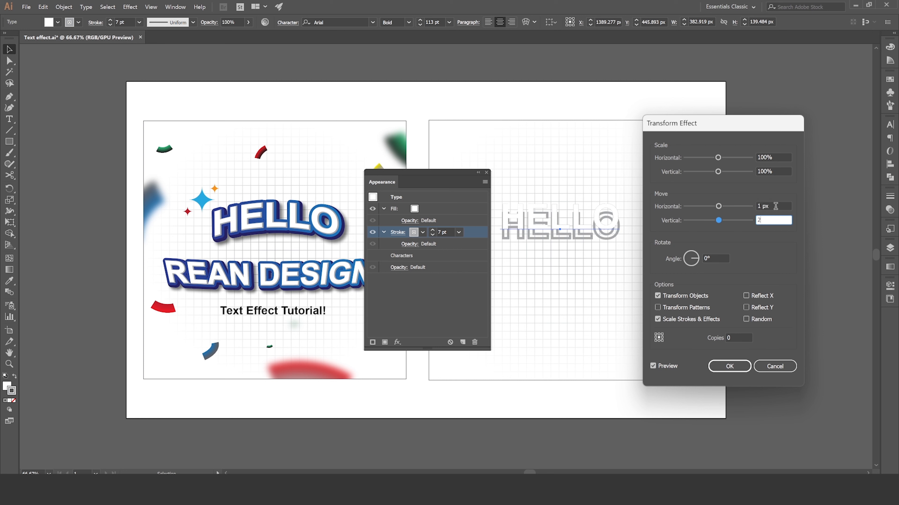
Change the Transform effect's move to 2 px horizontal and 3 px vertical, apply it, and deselect the text.
click(775, 205)
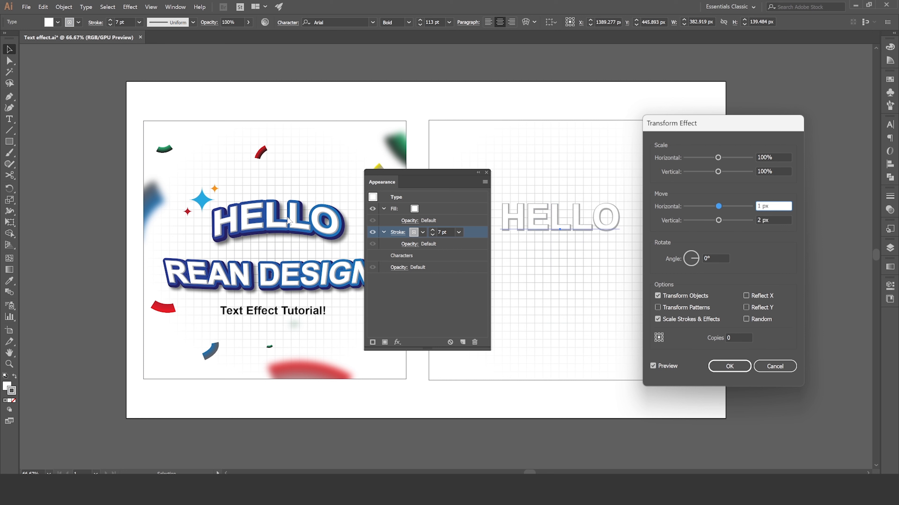
double_click(760, 207)
text(2)
click(777, 219)
text(3)
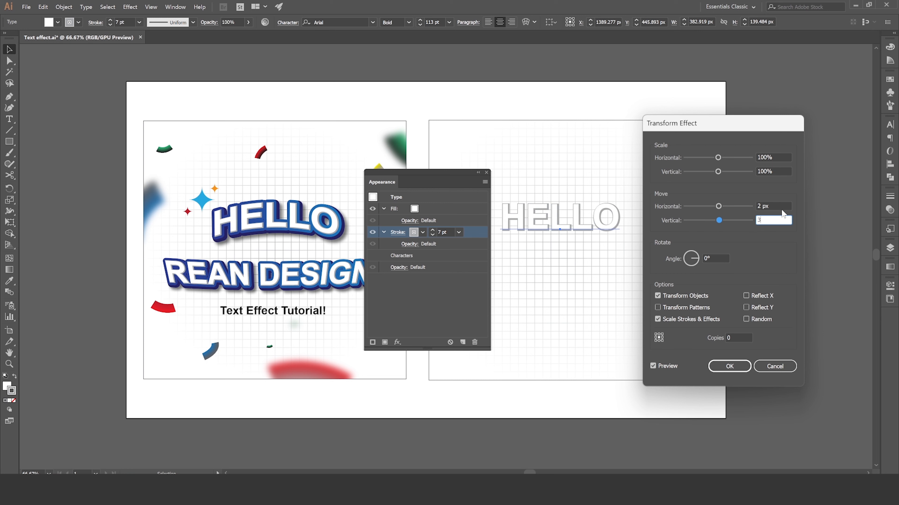
click(781, 206)
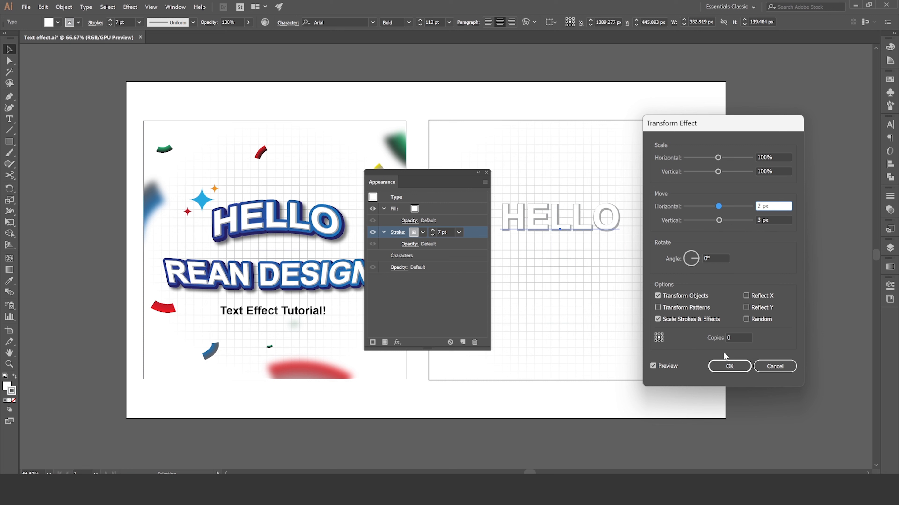
click(726, 366)
click(693, 239)
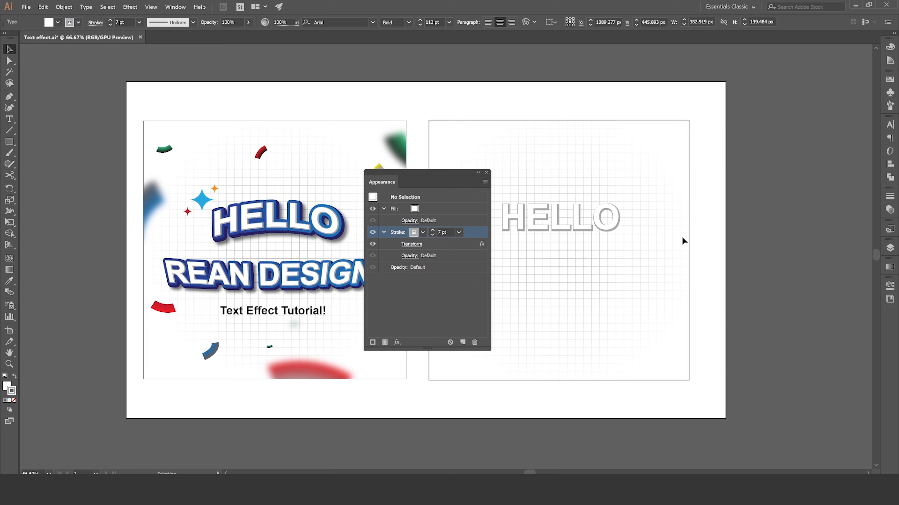
Duplicate the HELLO text's gray stroke and set the lower copy's weight to 24 pt.
click(564, 214)
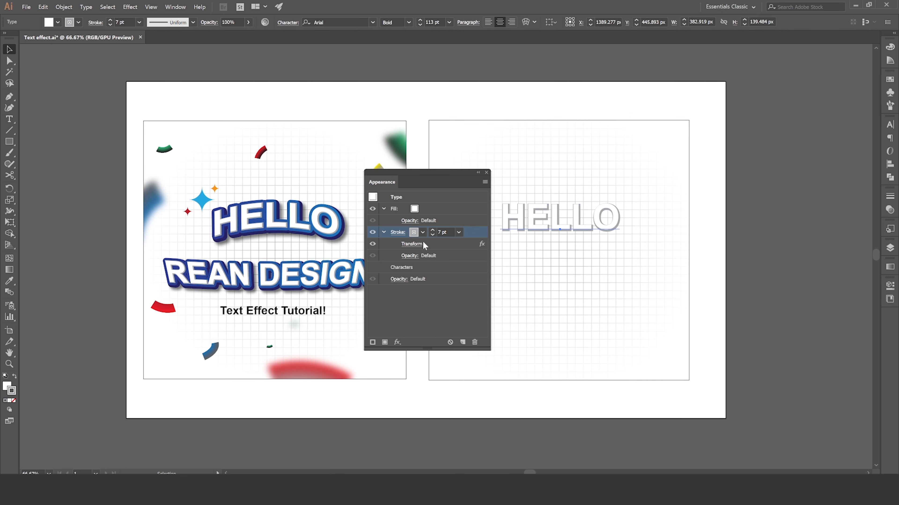
click(463, 343)
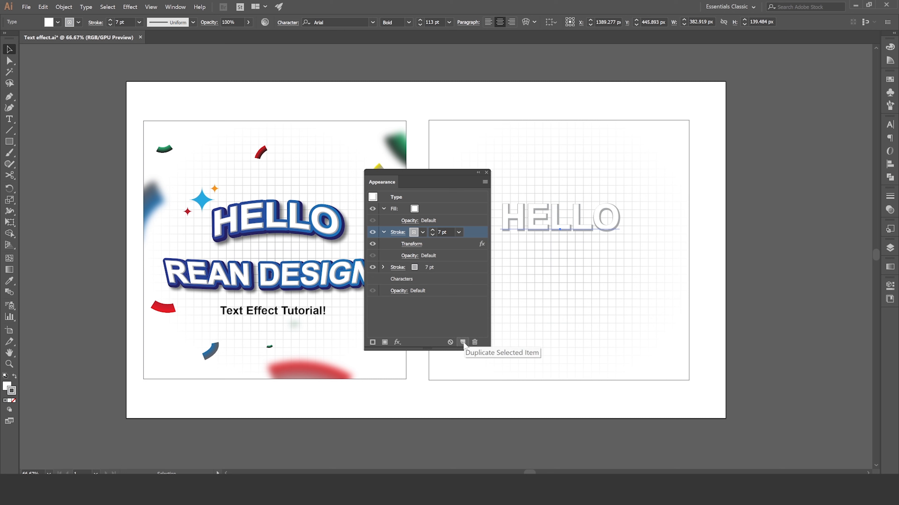
click(444, 268)
click(433, 265)
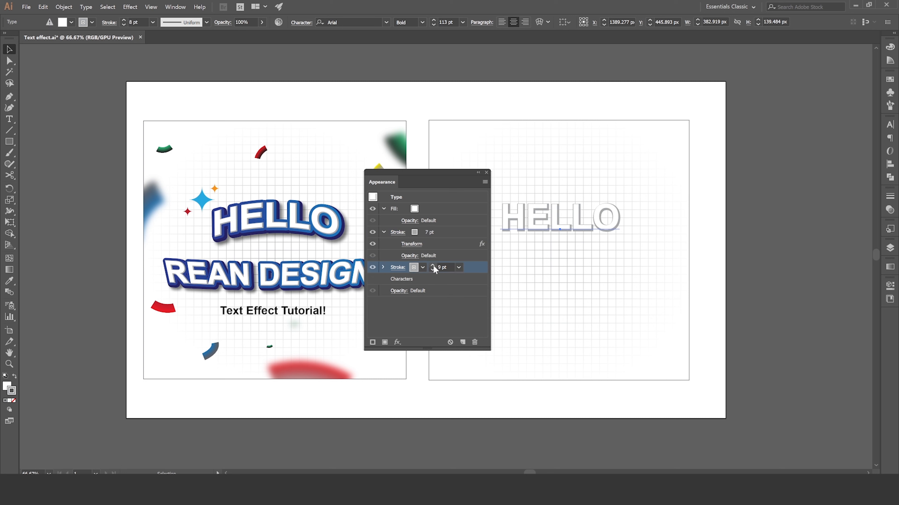
click(433, 265)
click(433, 265)
click(432, 265)
click(433, 266)
click(432, 265)
click(432, 265)
click(433, 265)
click(432, 265)
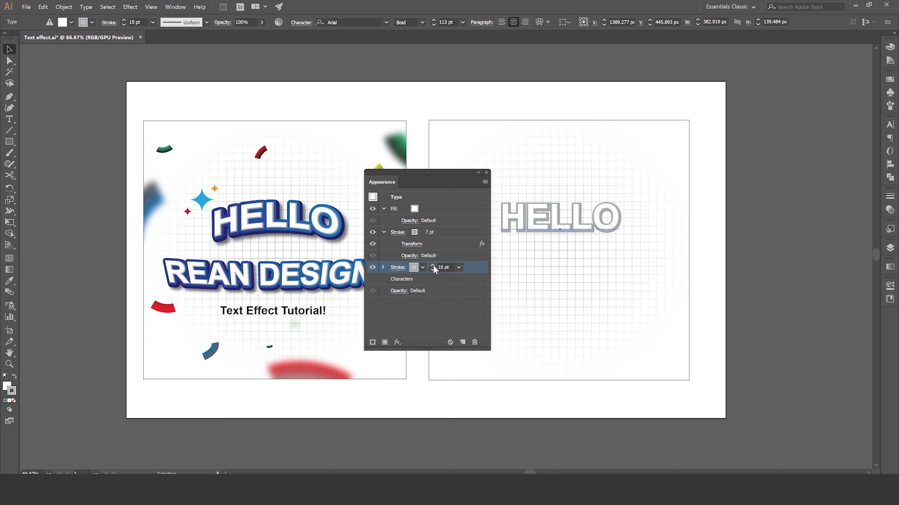
click(433, 265)
click(433, 265)
click(433, 265)
click(433, 265)
click(433, 265)
click(433, 265)
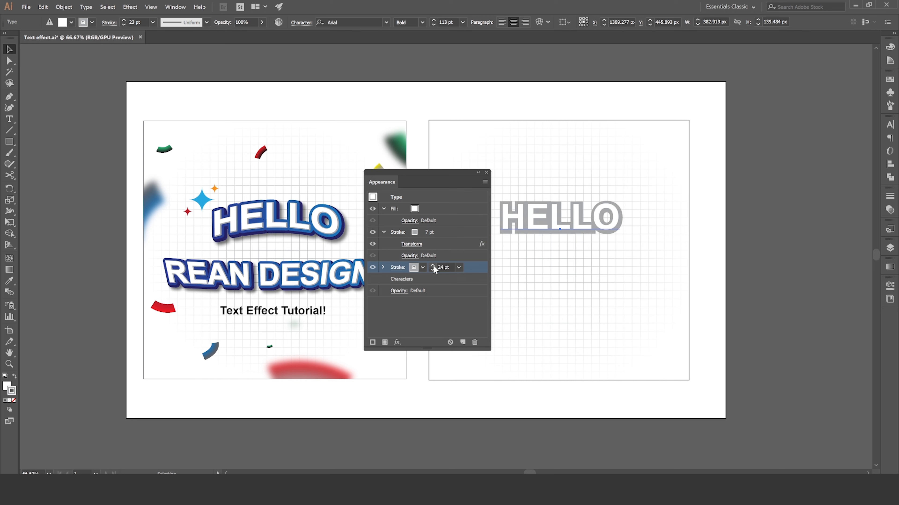
click(433, 265)
Apply the white-to-black linear gradient swatch to the 24 pt stroke and show its gradient settings.
click(423, 267)
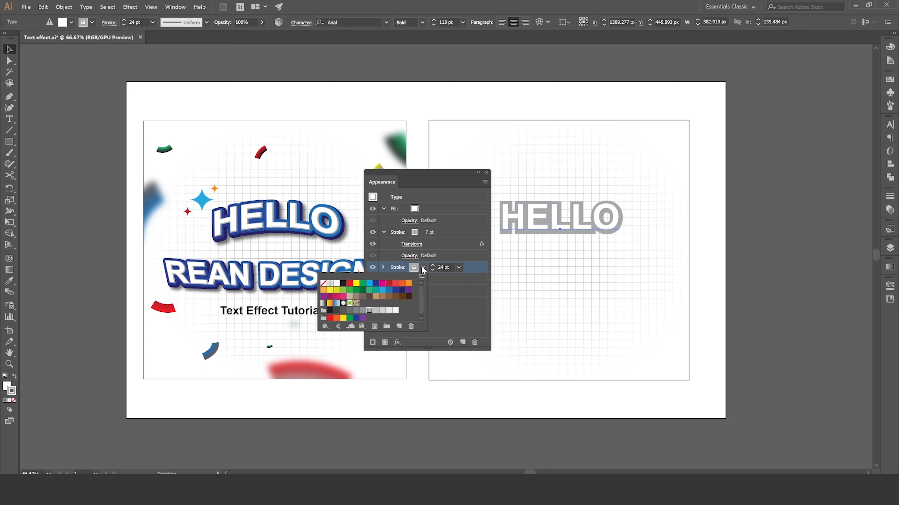
click(324, 303)
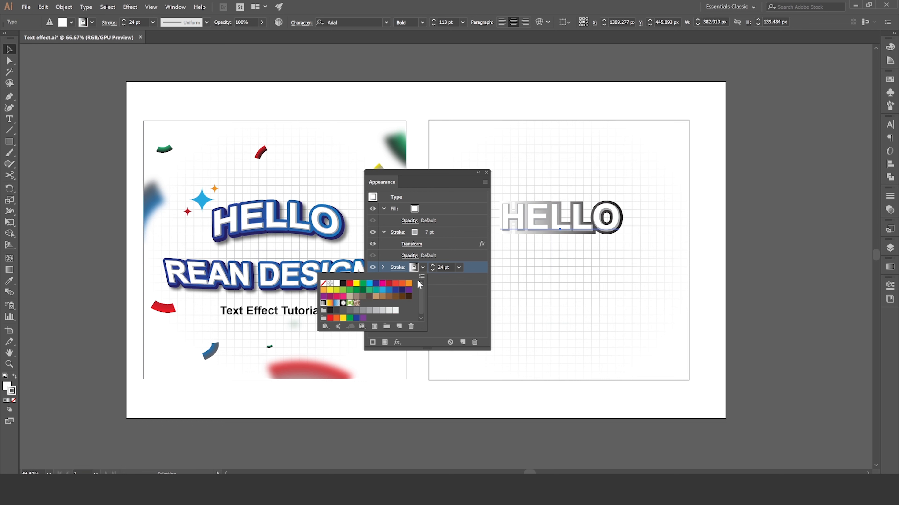
click(422, 267)
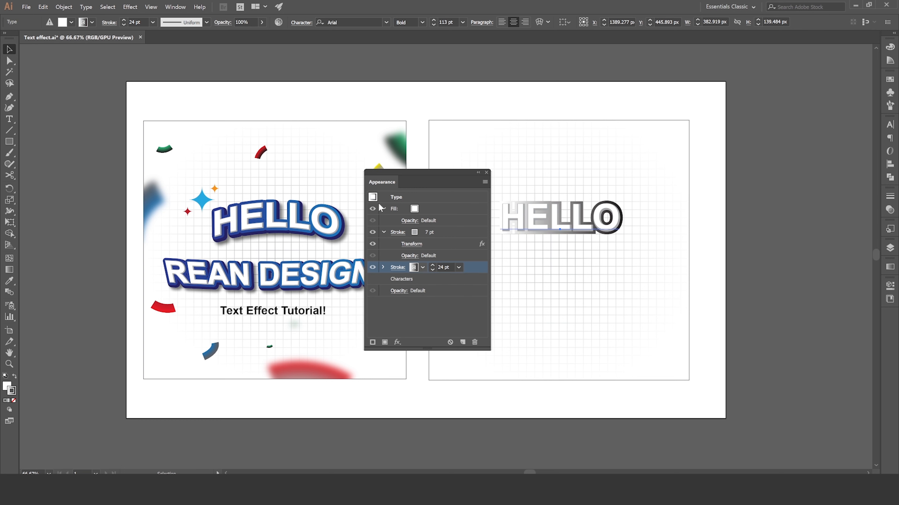
click(130, 7)
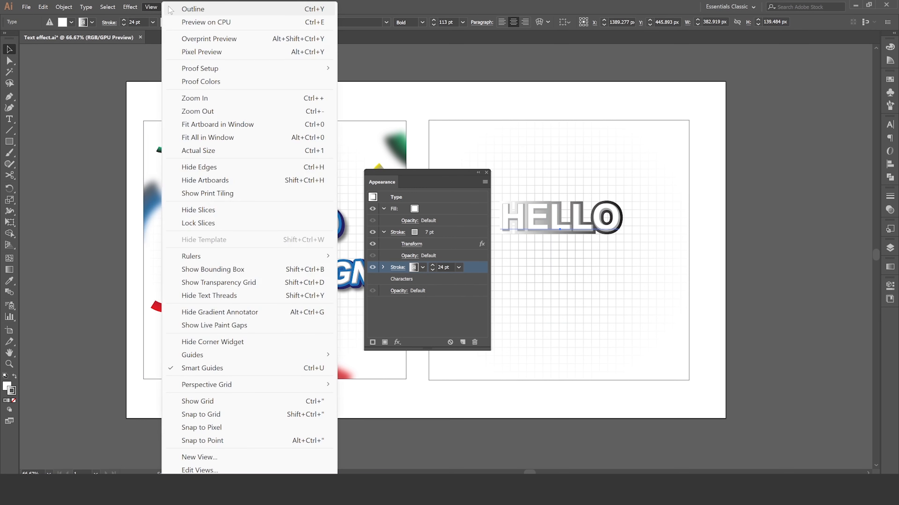
click(153, 6)
click(175, 7)
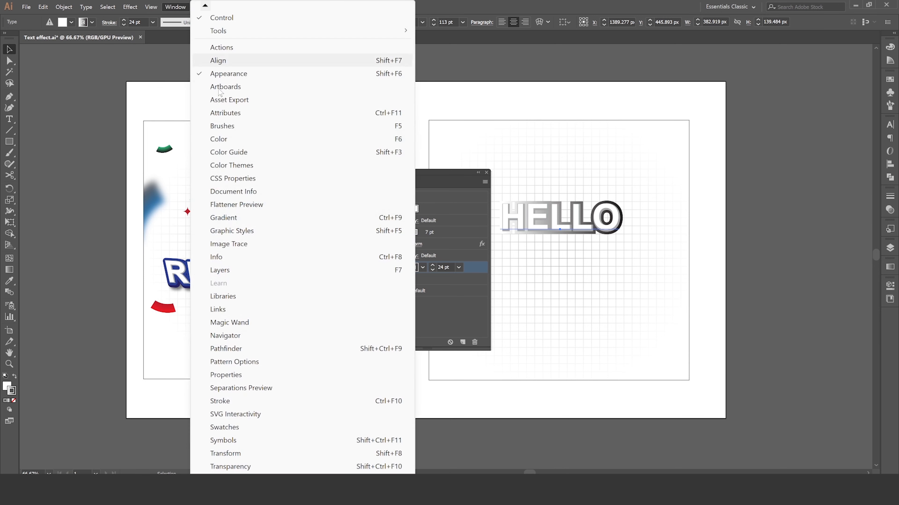
click(253, 217)
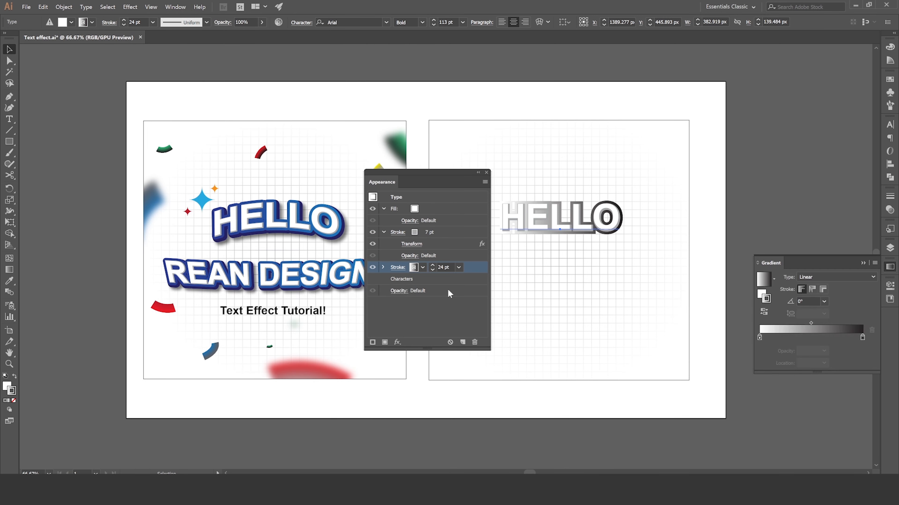
Colour the stroke gradient's start stop dark blue C=100 M=95 Y=5 K=0 and its end stop light blue.
double_click(759, 338)
click(799, 373)
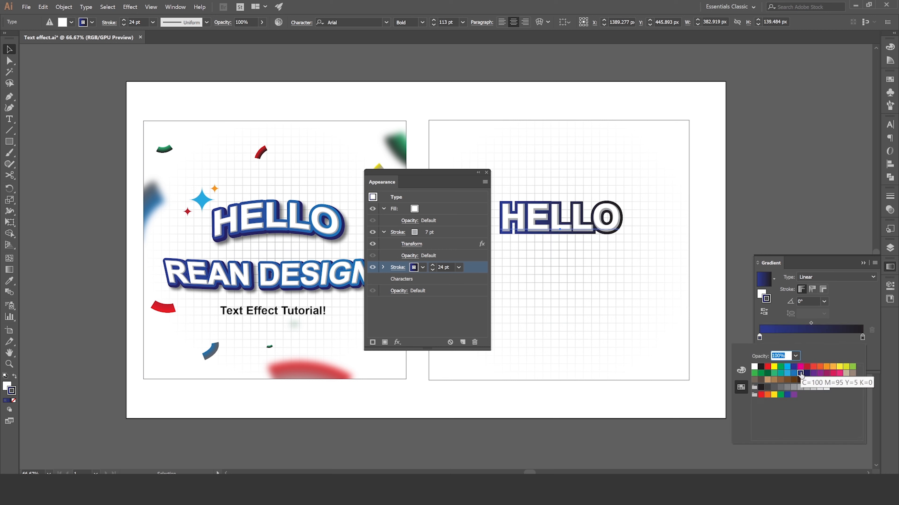
click(863, 338)
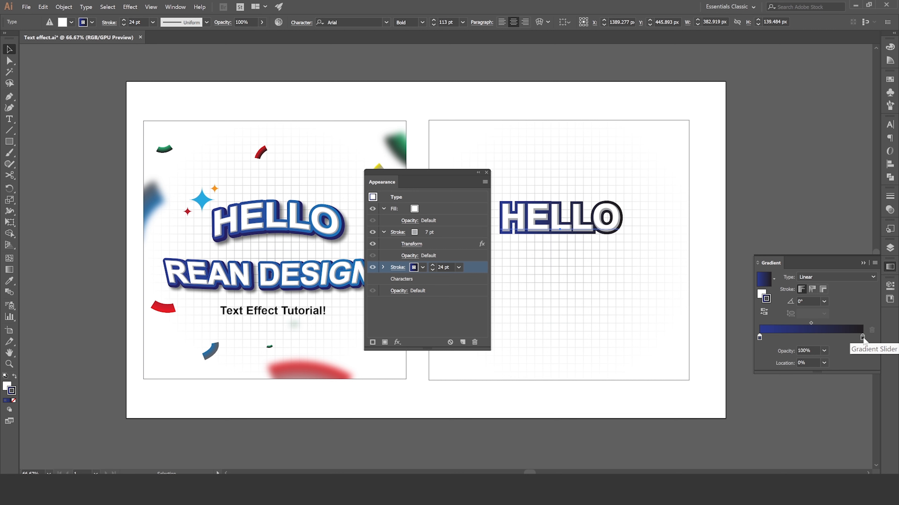
double_click(862, 338)
click(793, 373)
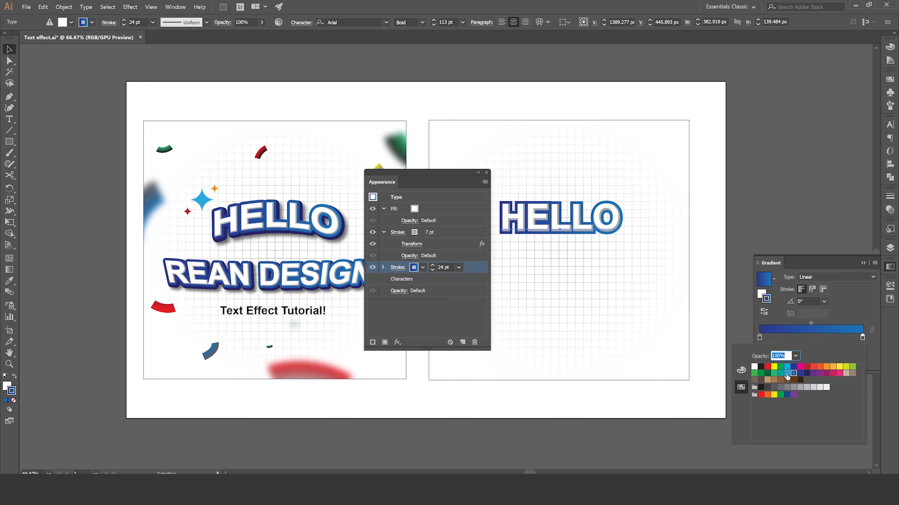
click(787, 375)
click(844, 302)
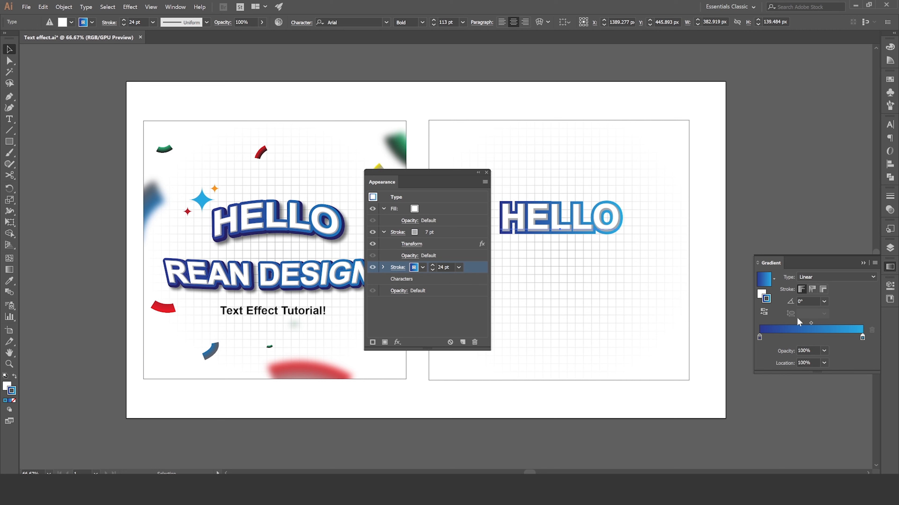
Give the 24 pt gradient stroke and the 7 pt gray stroke round caps and round corner joins.
click(397, 267)
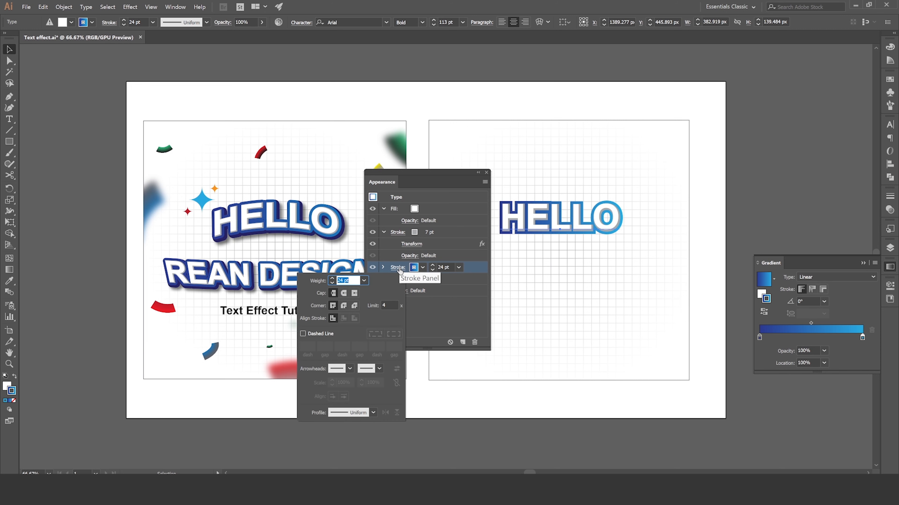
click(344, 294)
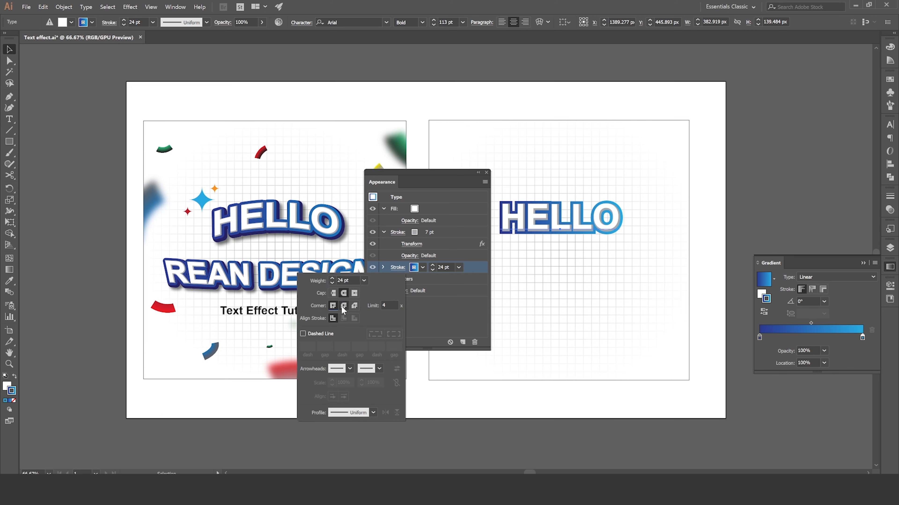
click(343, 307)
click(448, 239)
click(398, 232)
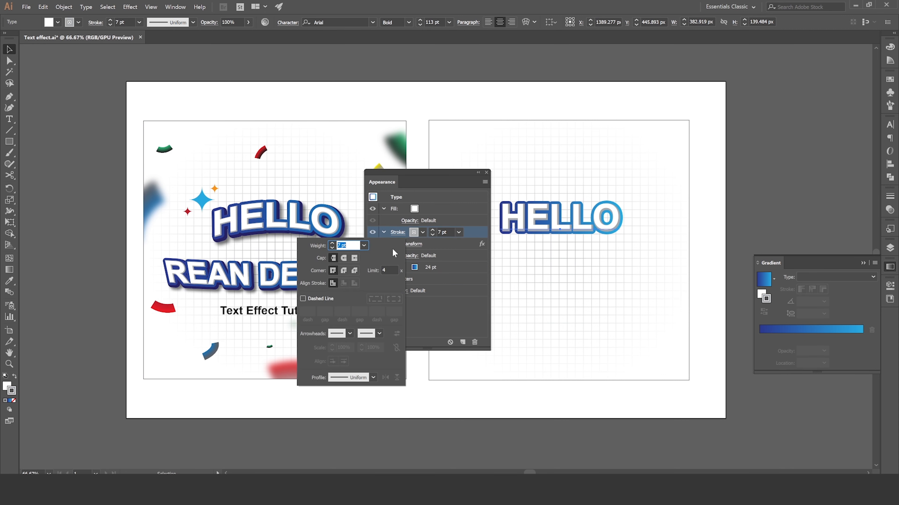
click(345, 269)
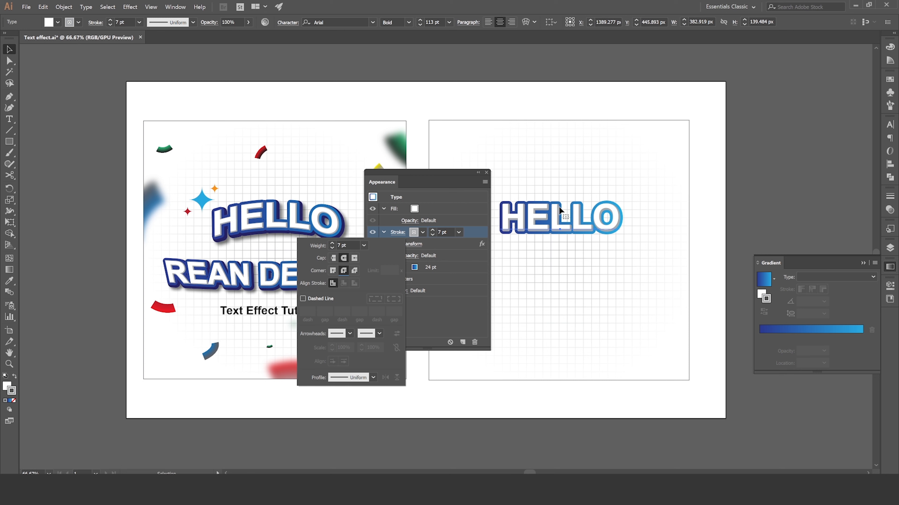
Set the 7 pt gray stroke's corner join to miter.
click(436, 205)
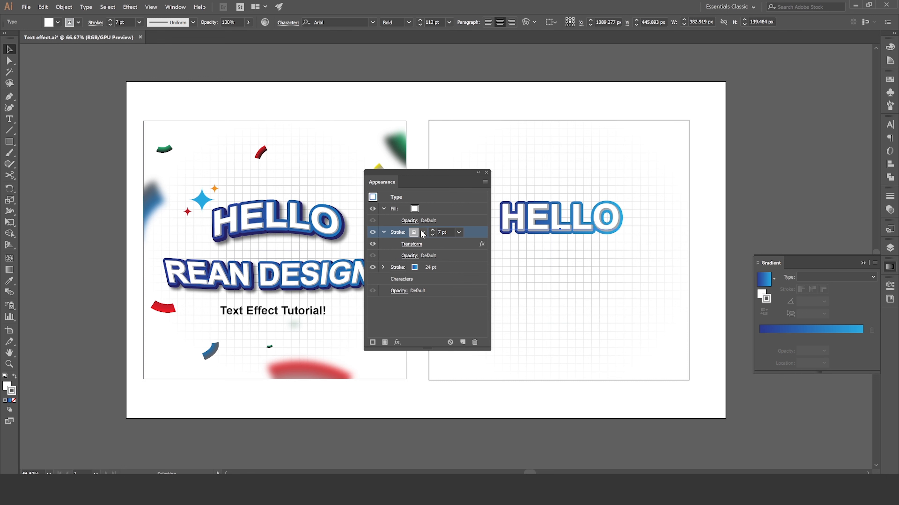
click(397, 233)
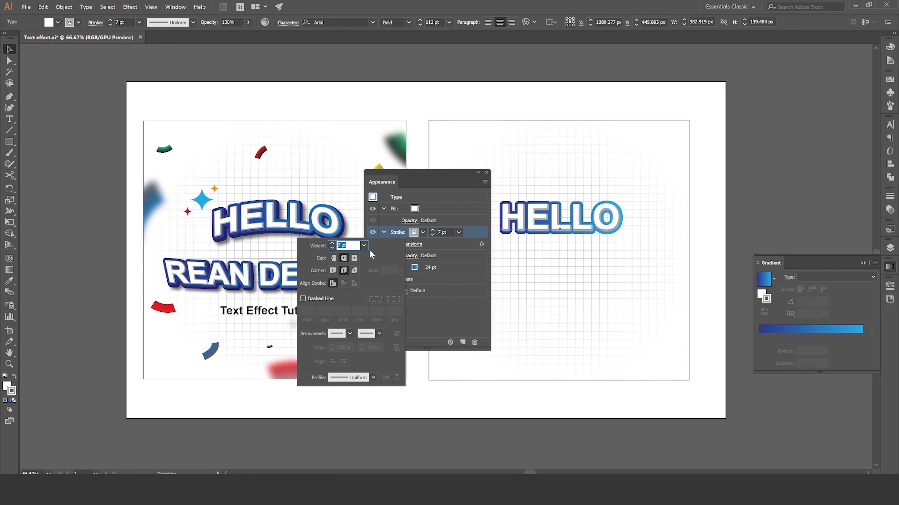
click(333, 271)
click(421, 231)
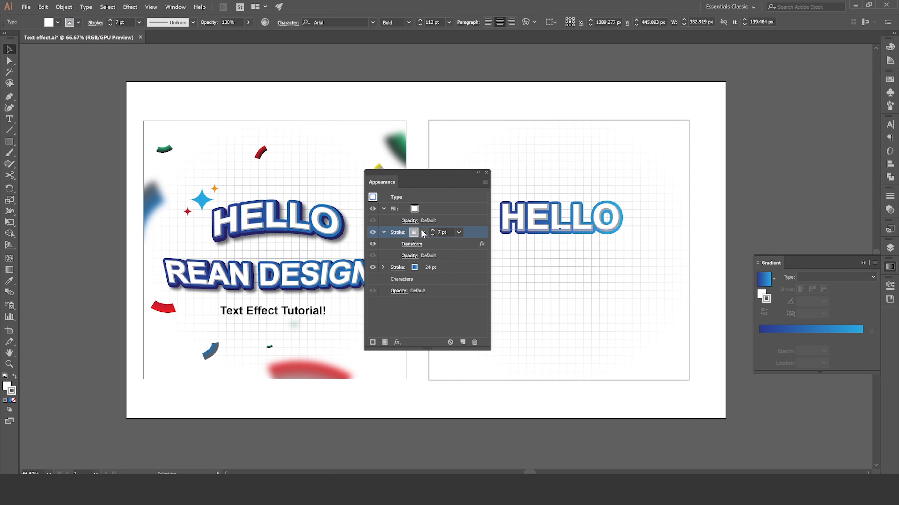
Duplicate the HELLO text's 24 pt gradient stroke and recolour the lower copy solid dark blue.
click(445, 264)
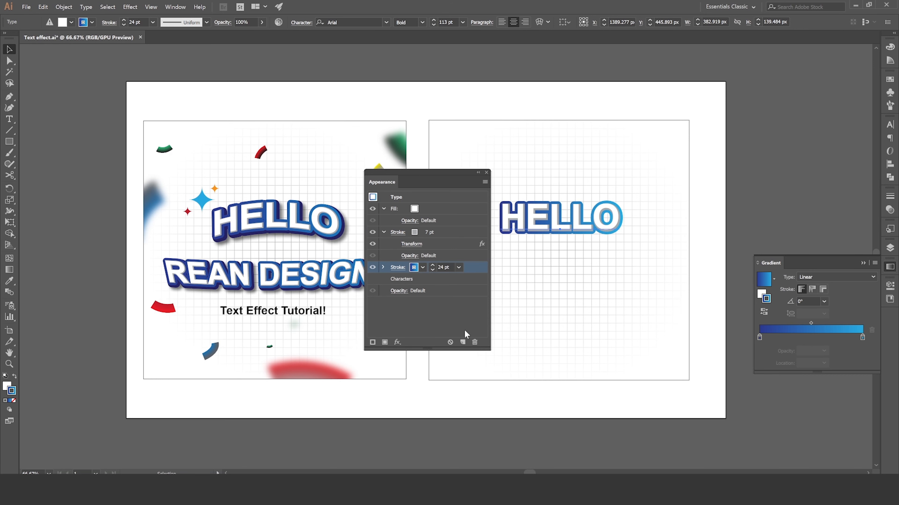
click(463, 342)
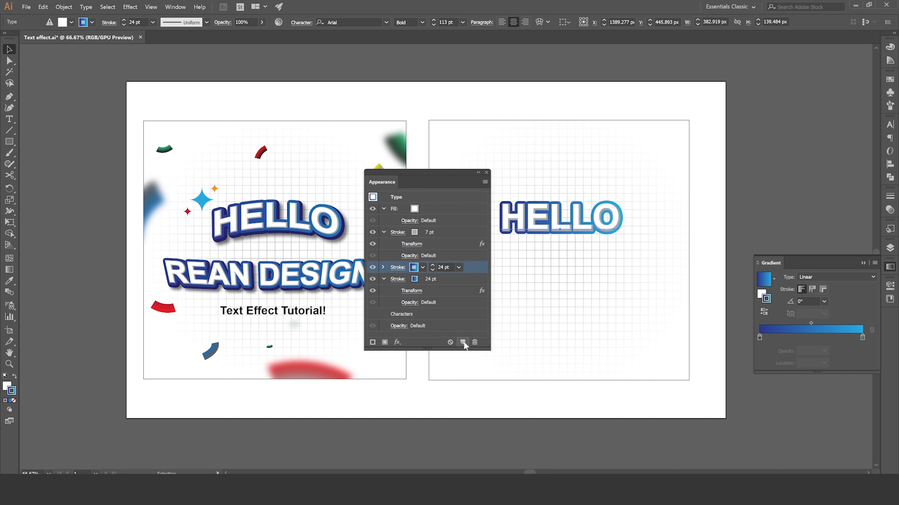
click(443, 280)
click(422, 279)
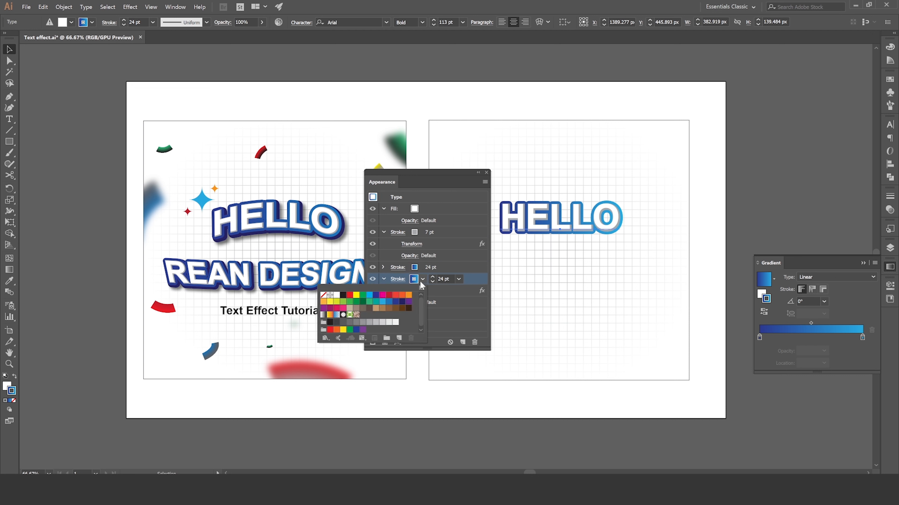
click(395, 302)
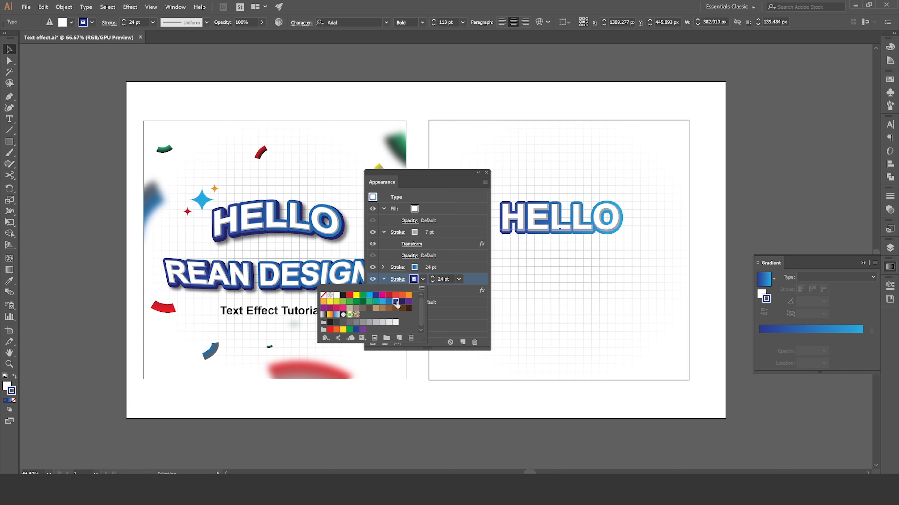
Raise the lower dark blue stroke's weight to 39 pt and put the gradient settings away.
click(433, 276)
click(433, 276)
click(433, 276)
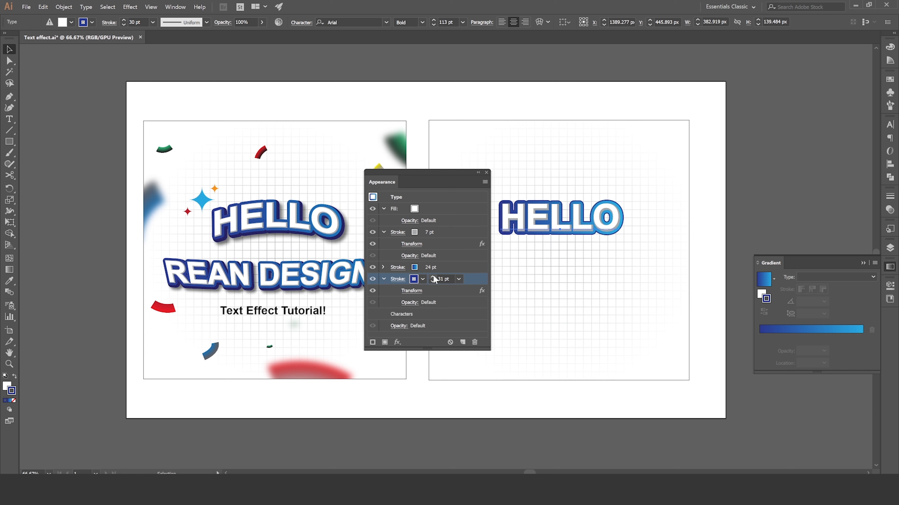
click(433, 276)
click(432, 276)
click(433, 275)
click(433, 276)
click(432, 276)
click(433, 275)
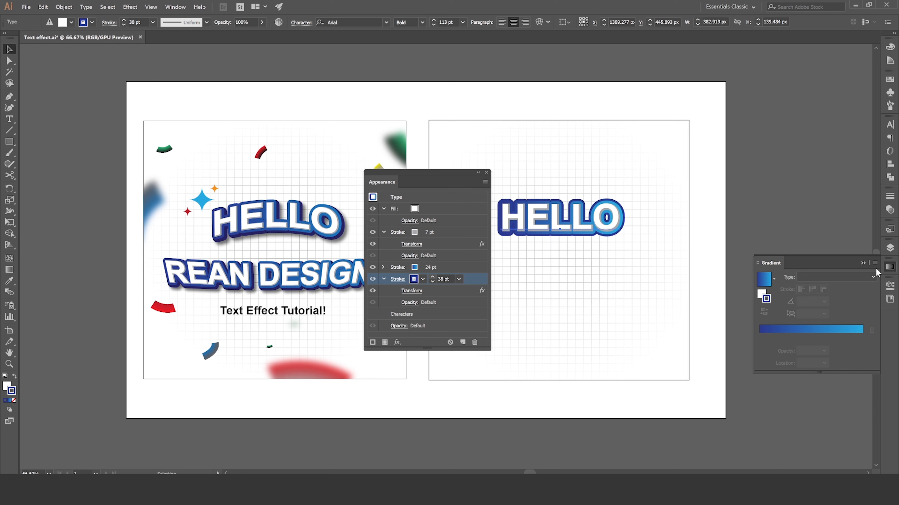
click(863, 264)
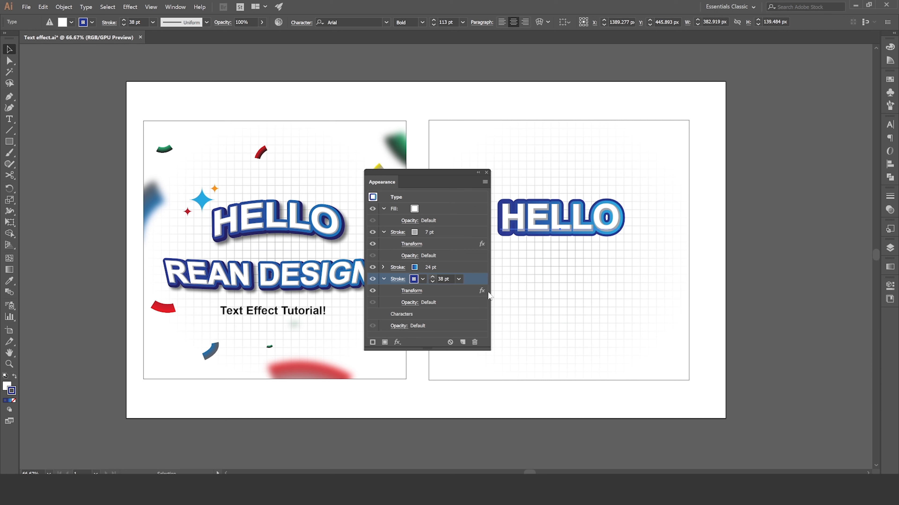
click(432, 278)
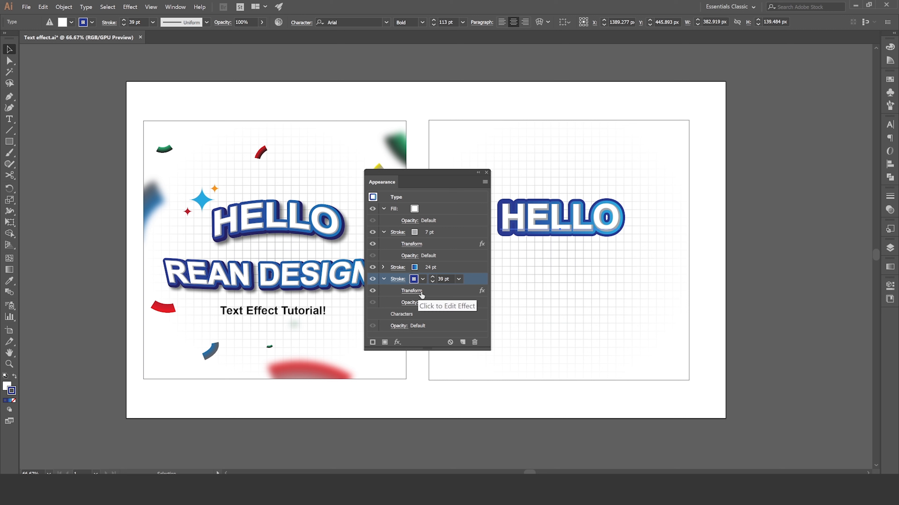
Edit the dark blue stroke's Transform effect to move it 7 px horizontally and 8 px vertically, with the preview on.
click(412, 291)
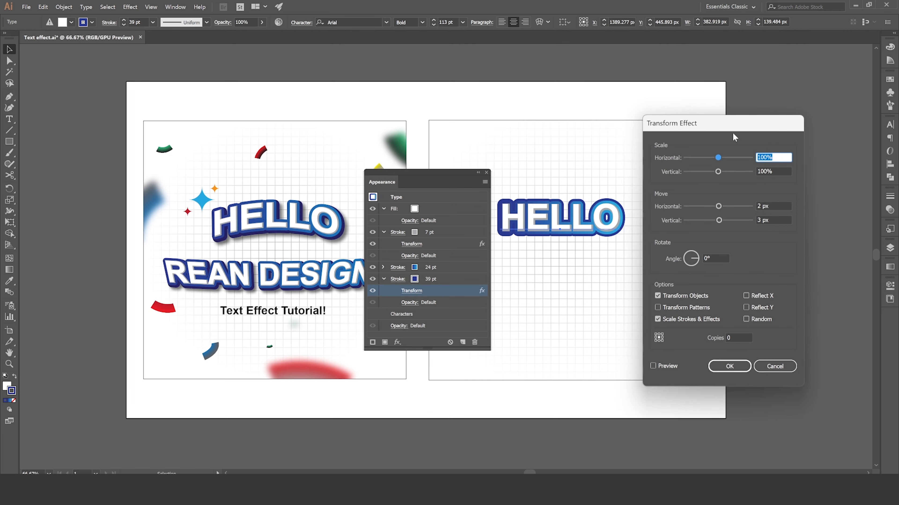
drag(731, 126, 743, 129)
click(788, 209)
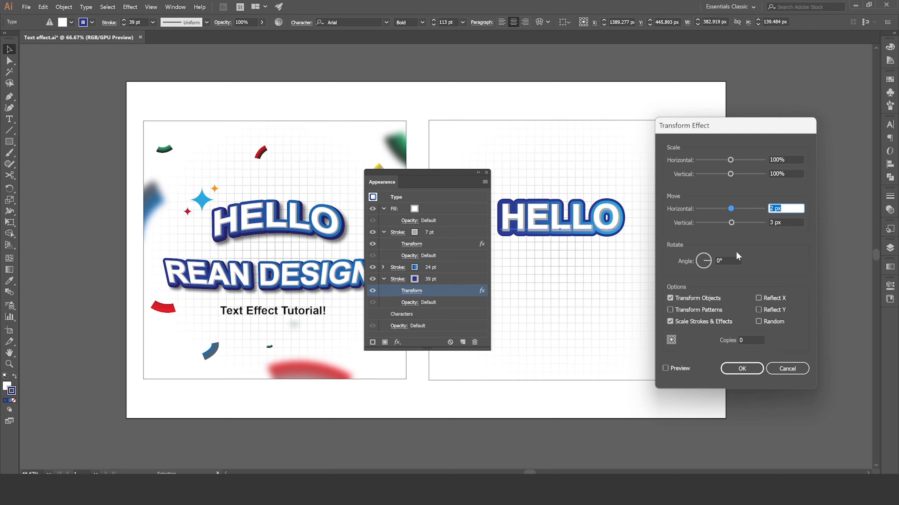
click(666, 369)
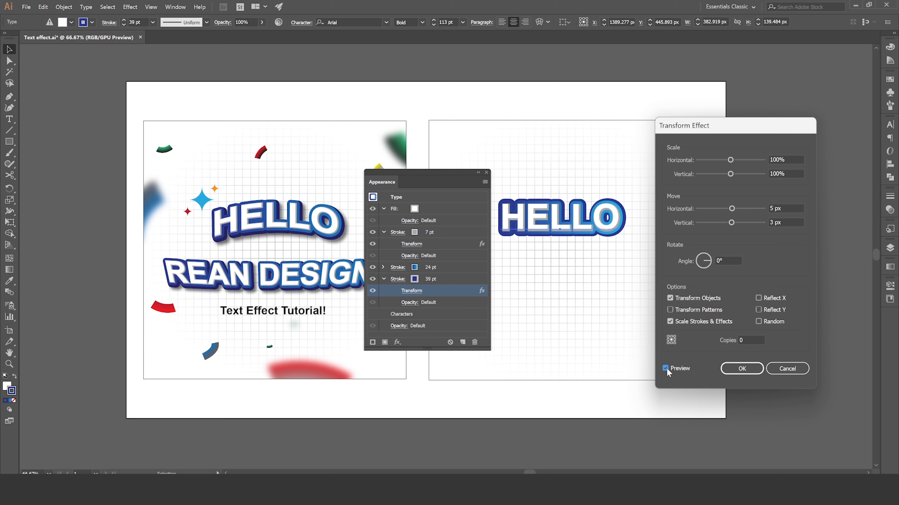
click(792, 227)
key(Up)
key(Up)
key(Up)
key(Up)
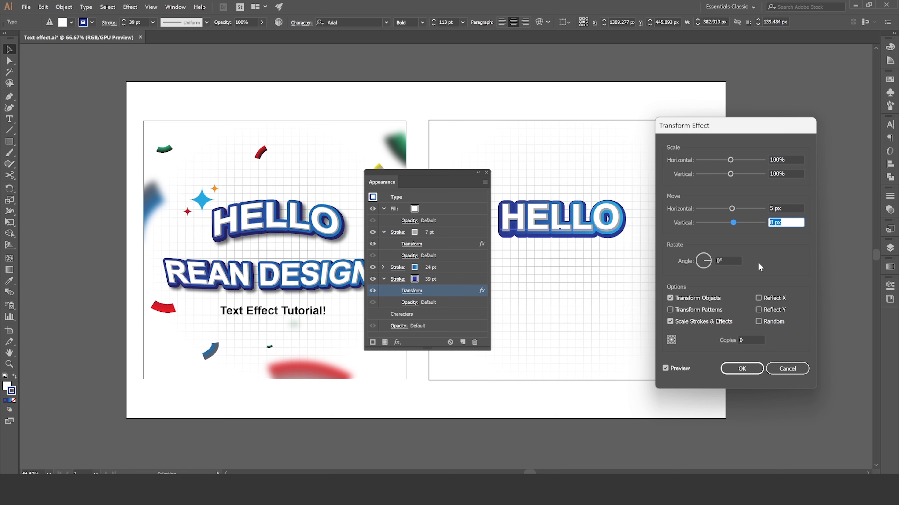
key(shift+Tab)
key(Up)
key(Up)
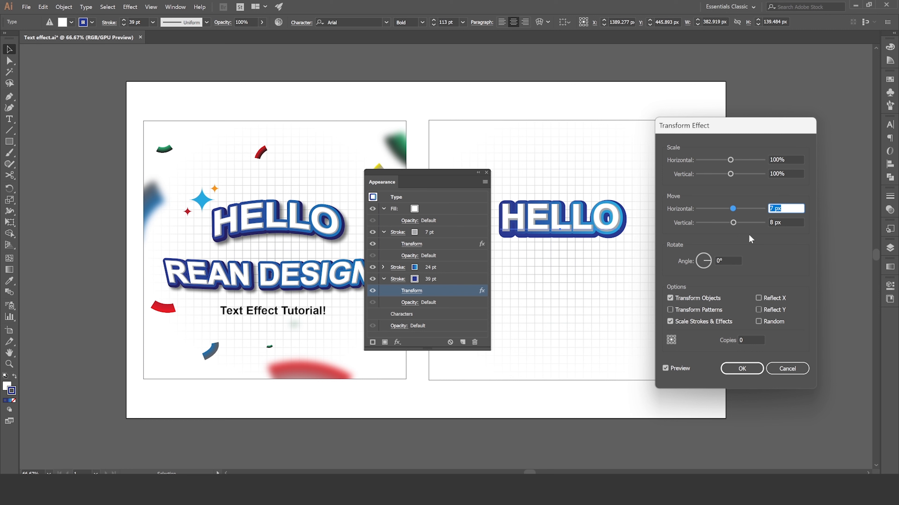
click(741, 369)
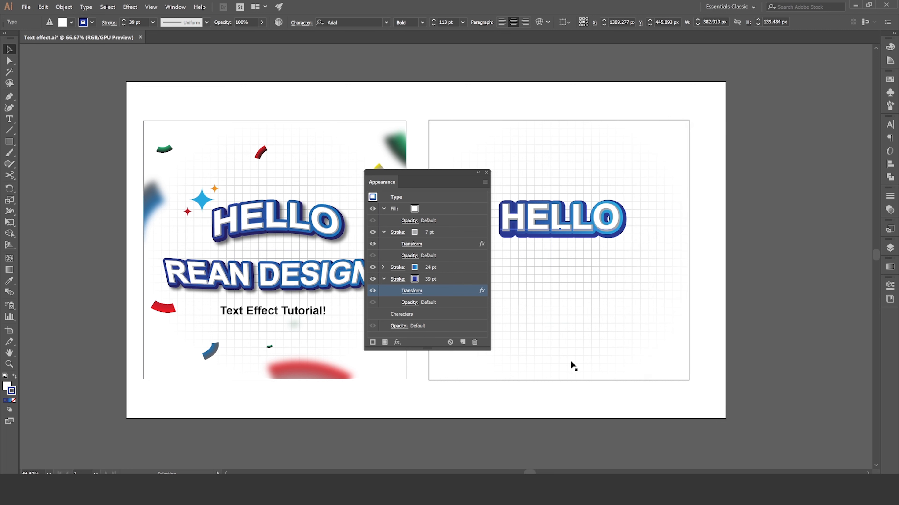
Reduce the dark blue stroke's weight to 37 pt.
click(424, 278)
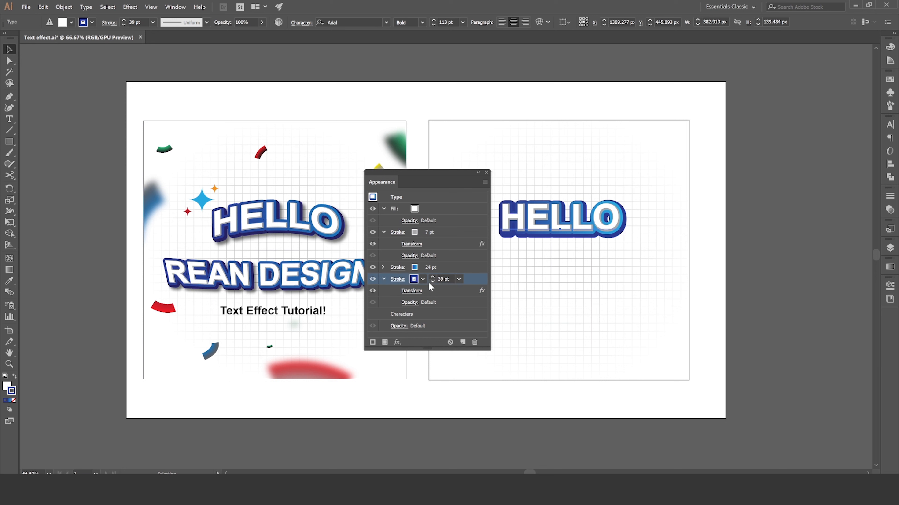
click(429, 283)
click(430, 282)
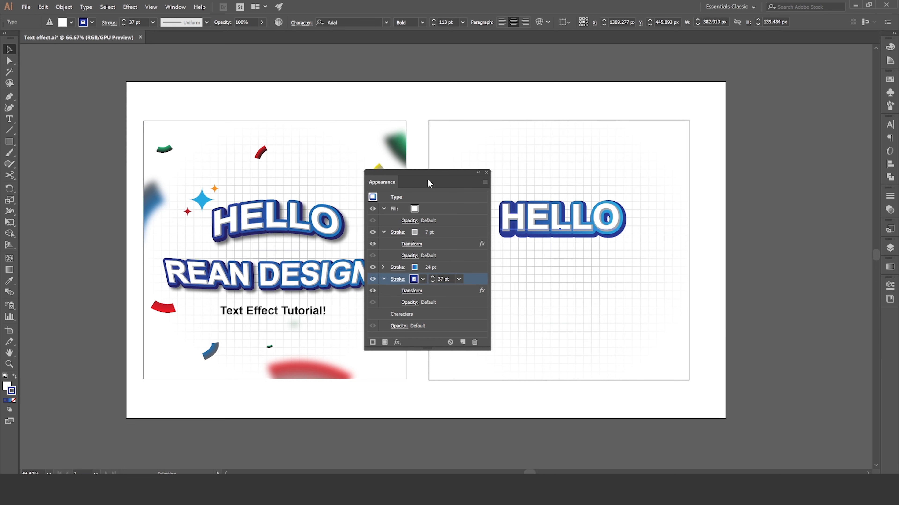
mouse_move(427, 177)
mouse_down()
mouse_move(410, 307)
mouse_move(414, 186)
mouse_up()
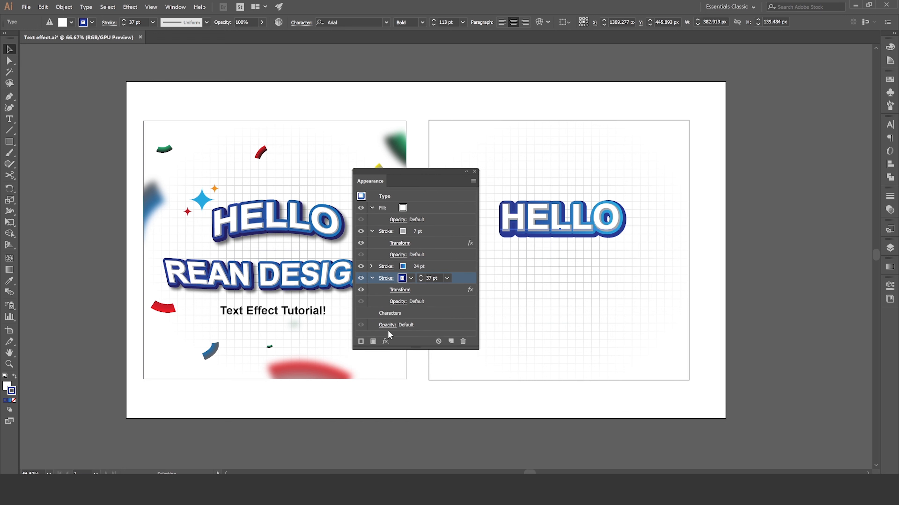
Start a Multiply Drop Shadow effect at 55% opacity on the dark blue stroke and preview it on the text.
click(386, 341)
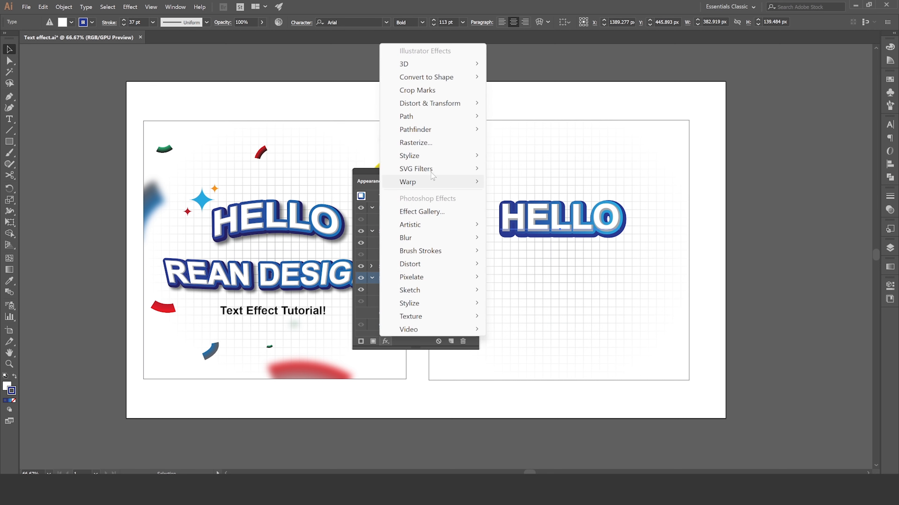
mouse_move(434, 157)
click(512, 158)
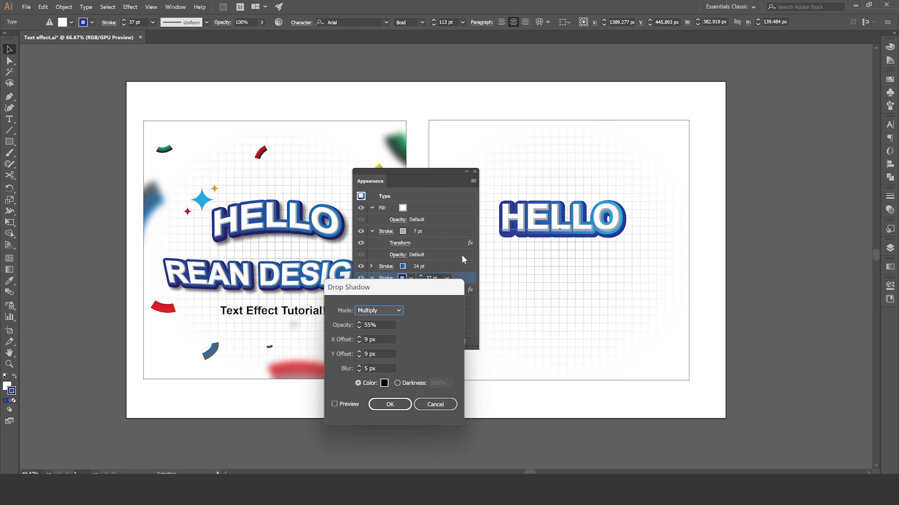
drag(423, 294, 769, 189)
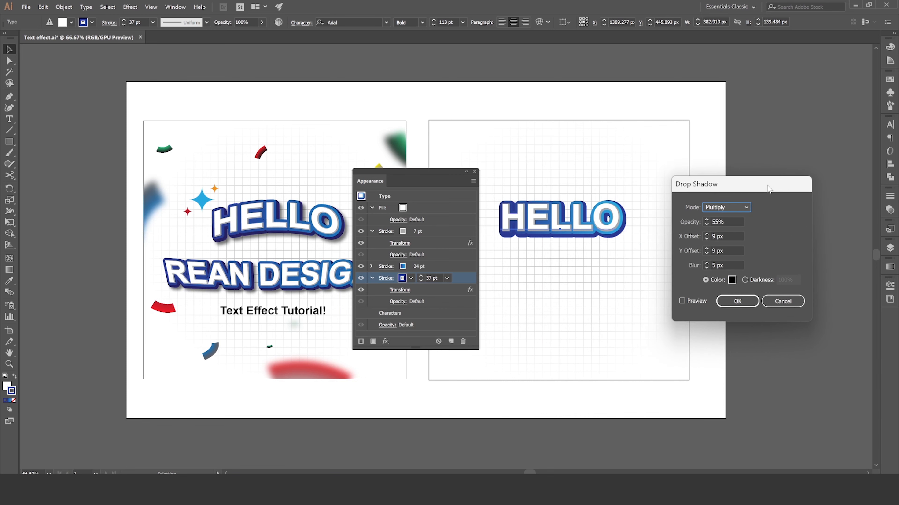
click(682, 300)
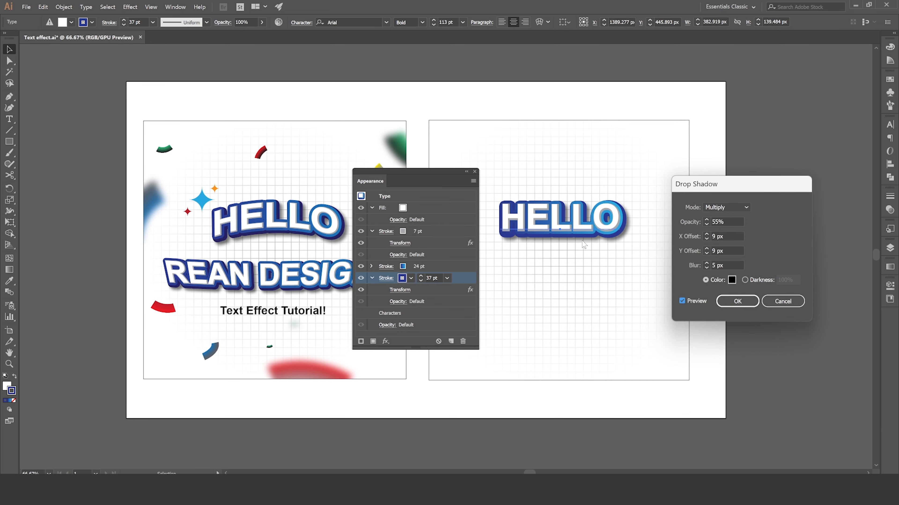
Try larger drop shadow offsets, up to 15 px in X and 16 px in Y.
click(707, 249)
click(706, 248)
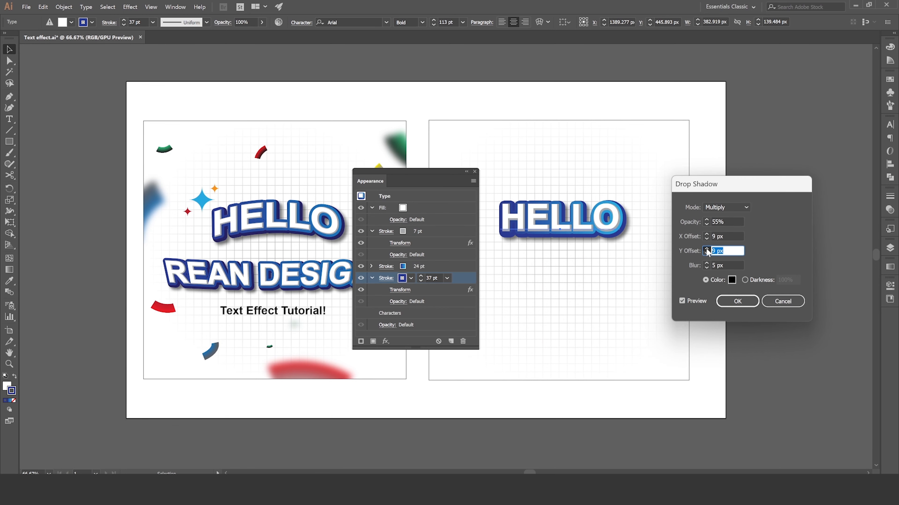
click(706, 248)
click(706, 249)
click(706, 249)
click(707, 249)
click(706, 249)
click(707, 234)
click(707, 234)
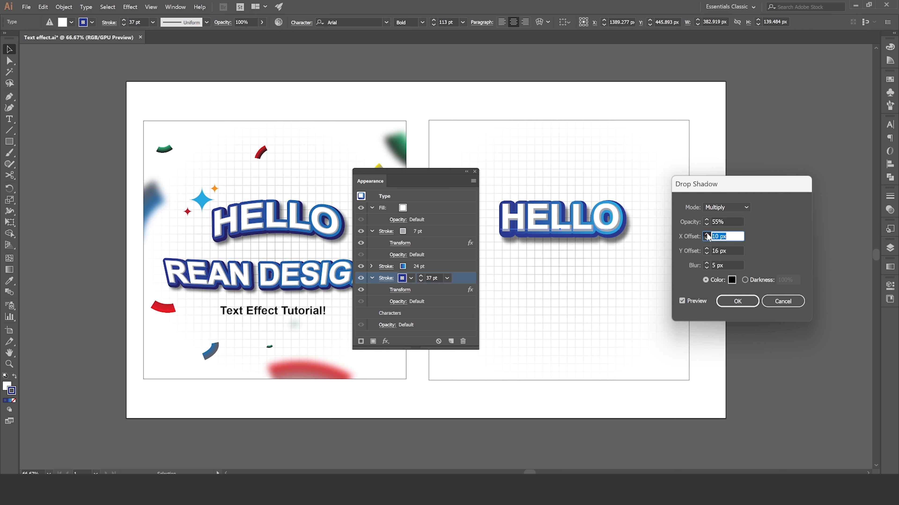
click(707, 234)
click(706, 234)
click(707, 234)
click(707, 235)
click(706, 239)
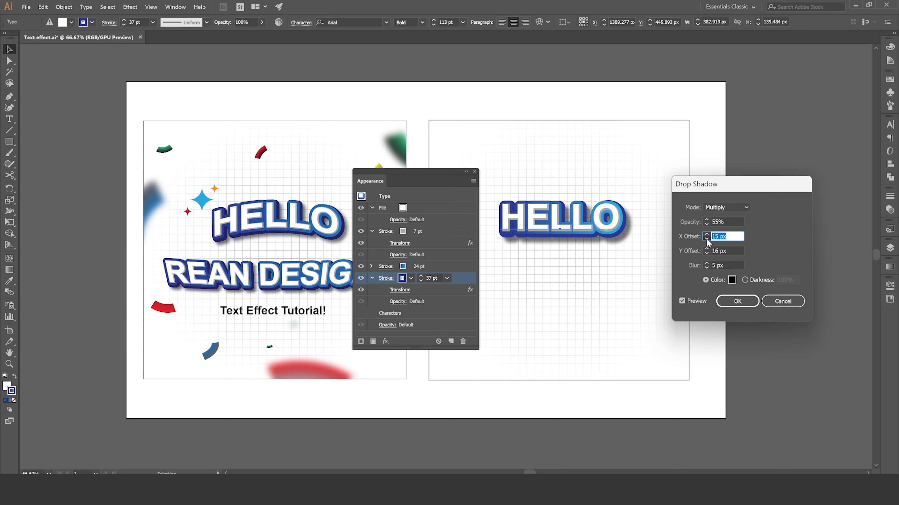
click(707, 239)
click(707, 239)
click(706, 239)
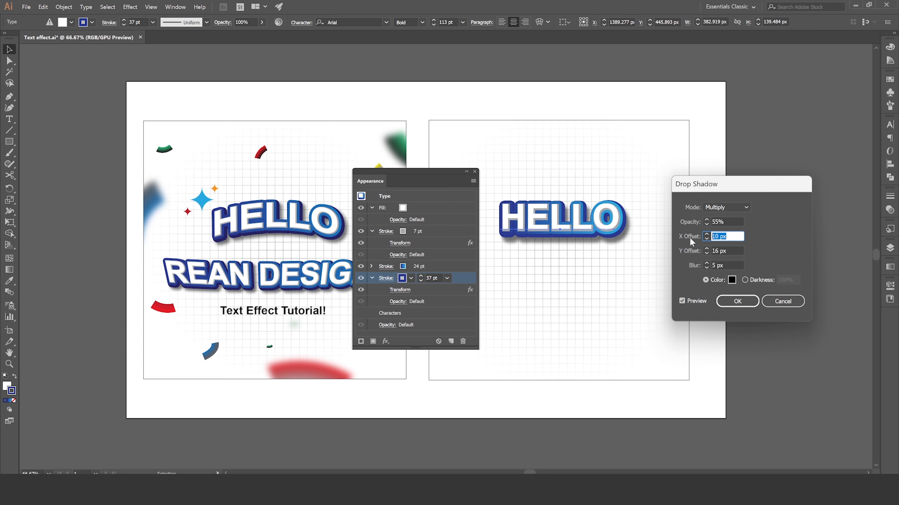
Set the drop shadow's X and Y offsets to 9 px.
text(9)
key(Tab)
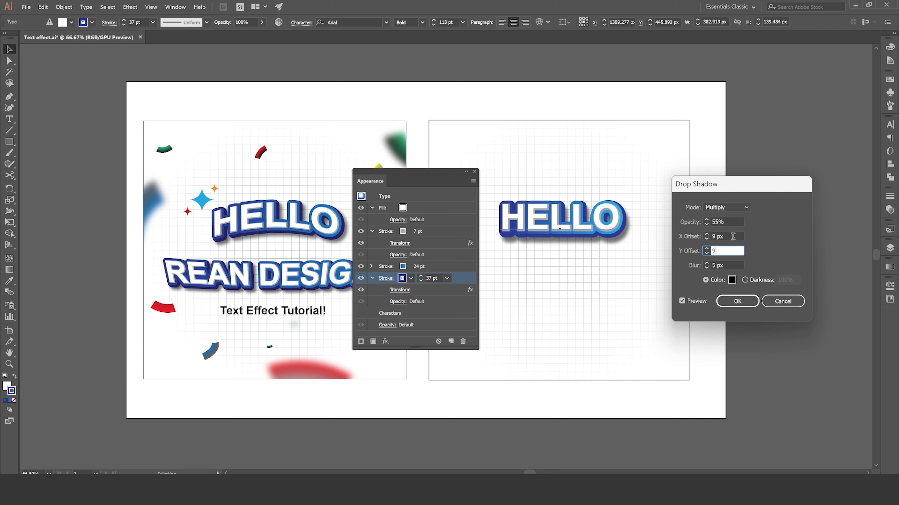
click(733, 237)
Try the drop shadow with its blur reduced to 0 px.
click(707, 268)
click(707, 268)
click(707, 268)
click(707, 267)
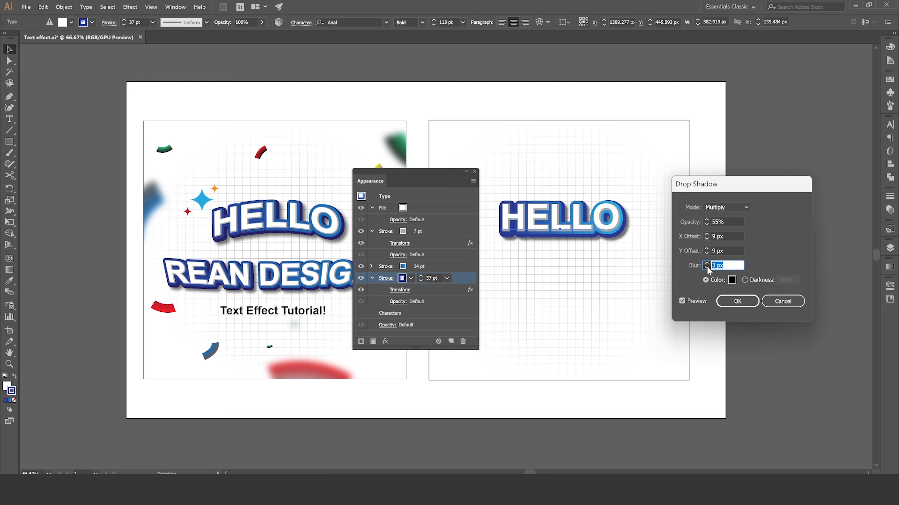
click(707, 267)
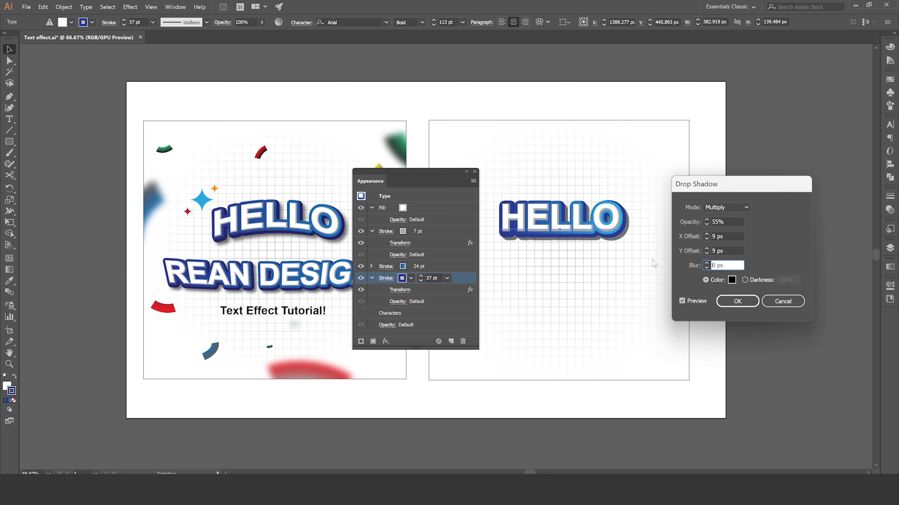
Set the drop shadow's blur to 5 px and apply the effect to the dark blue stroke.
click(708, 263)
click(707, 263)
click(708, 263)
click(707, 263)
click(708, 263)
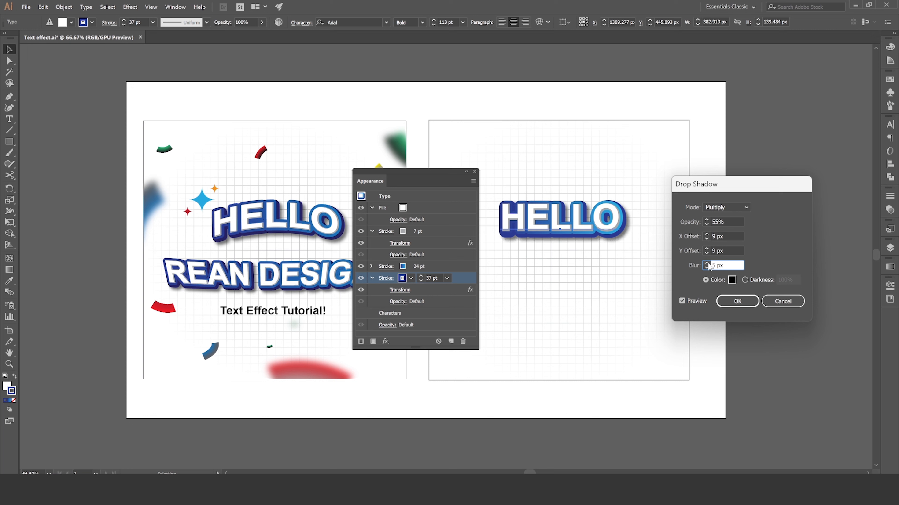
click(728, 302)
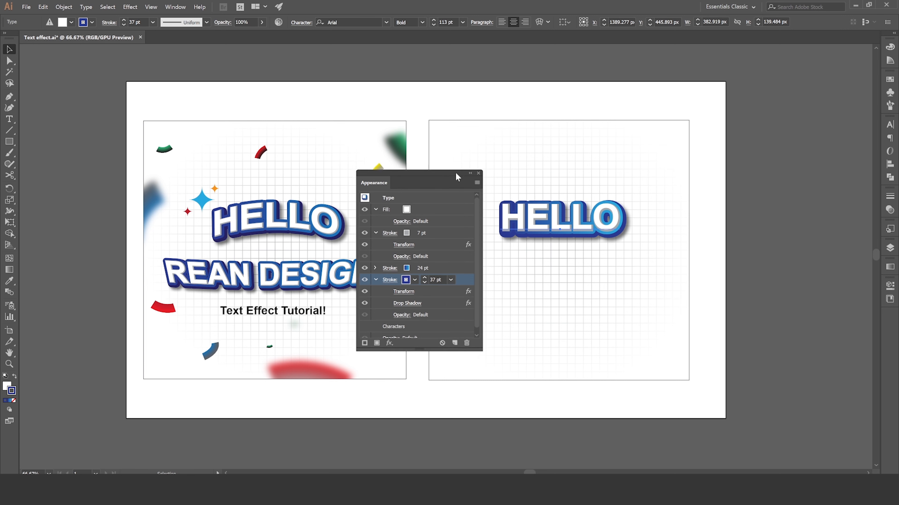
Collapse the floating Appearance settings to an icon and dock it with the other collapsed ones.
drag(454, 172, 803, 248)
click(813, 248)
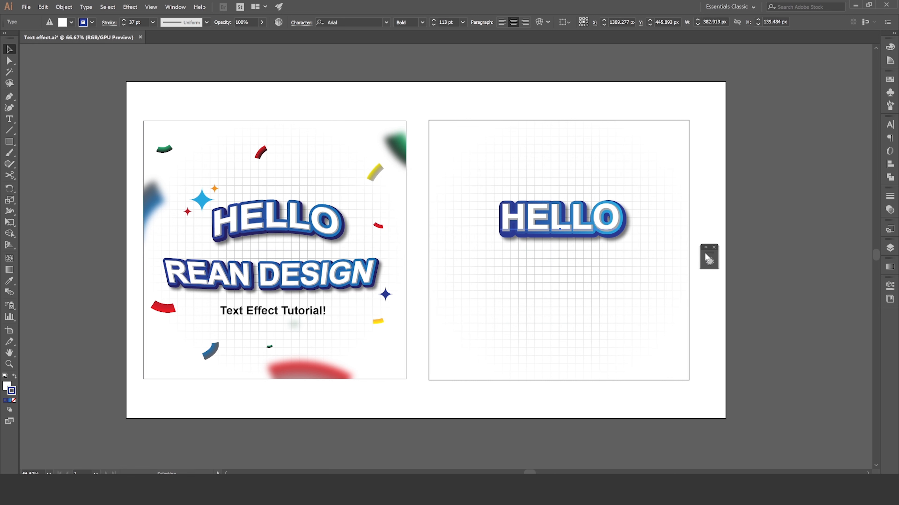
drag(858, 310, 890, 318)
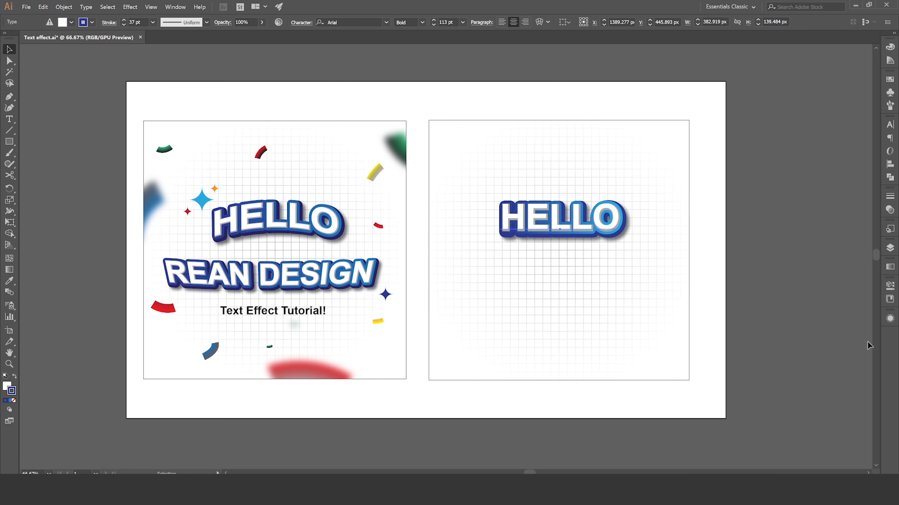
Move the HELLO text slightly higher on the faded grid, to about X 1386 px and Y 414 px.
click(775, 359)
mouse_move(553, 220)
mouse_down()
mouse_move(543, 211)
mouse_move(560, 213)
mouse_up()
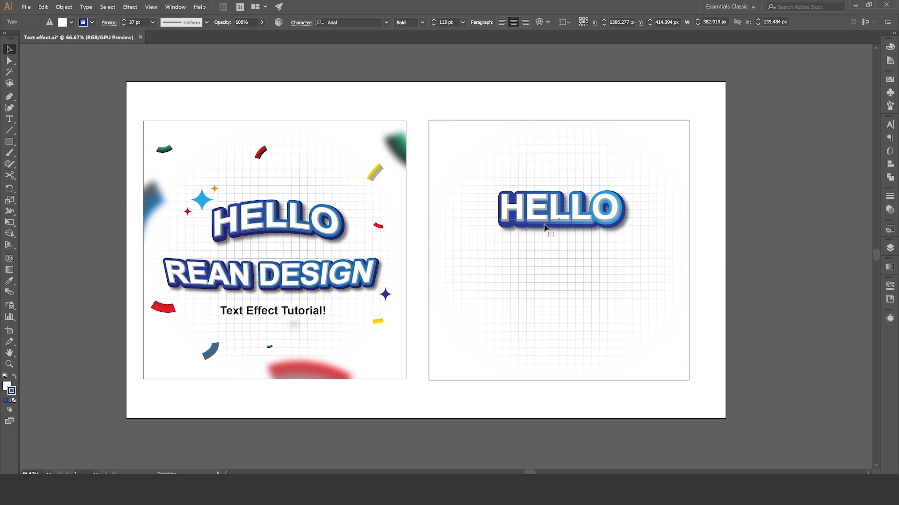
Try an Arc warp with a -38% bend on only HELLO's dark blue stroke.
click(131, 7)
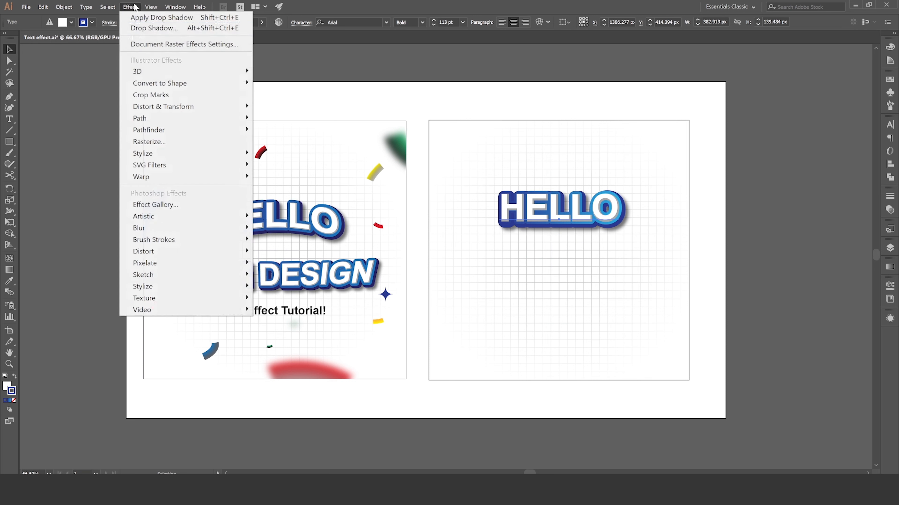
mouse_move(175, 180)
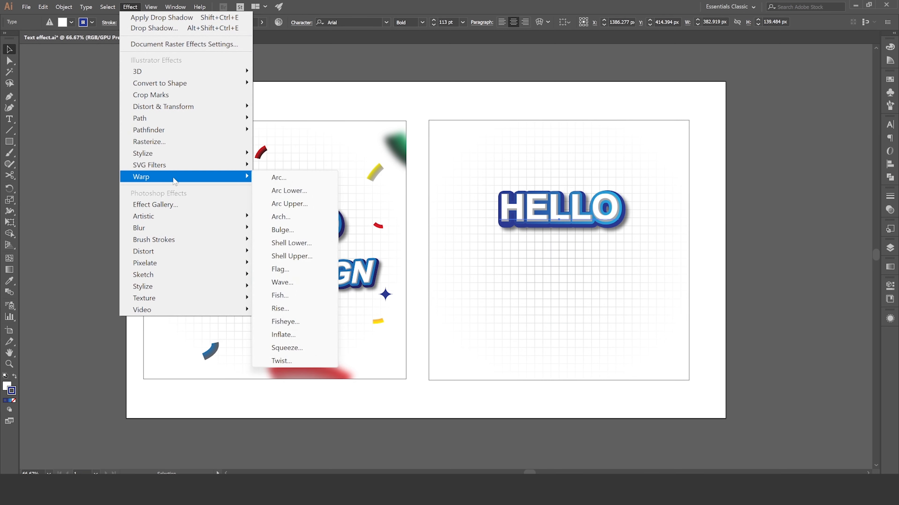
click(279, 177)
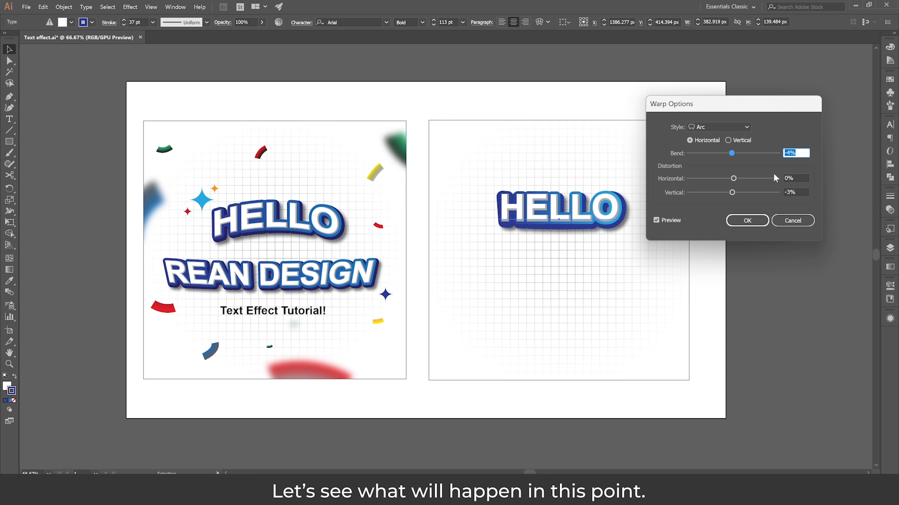
click(716, 153)
click(656, 220)
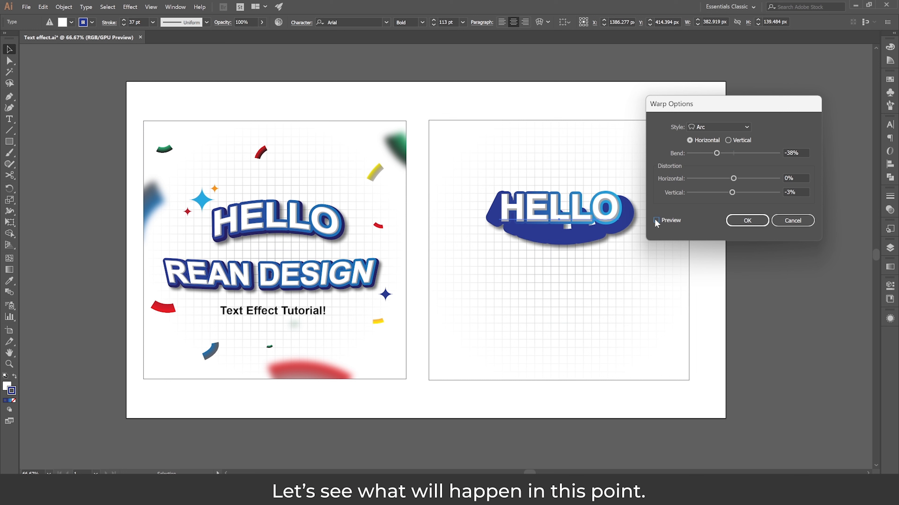
click(792, 220)
click(220, 97)
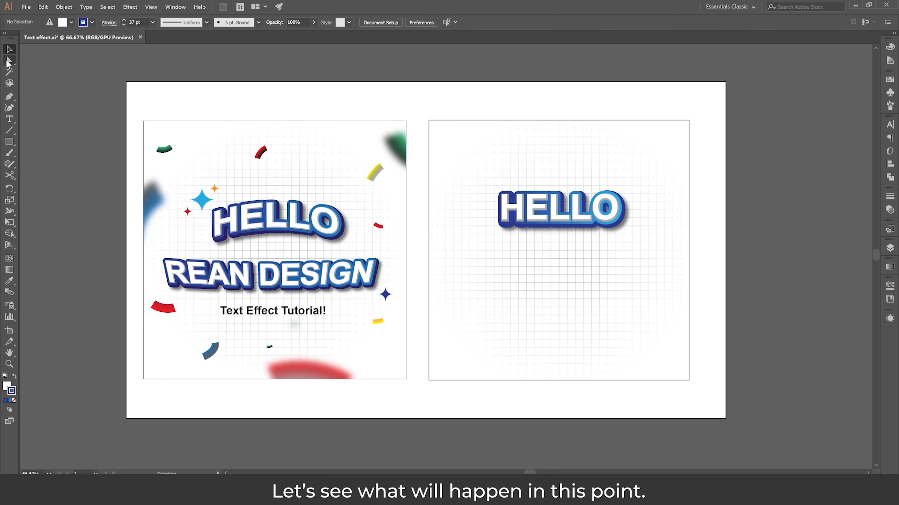
click(554, 203)
click(131, 9)
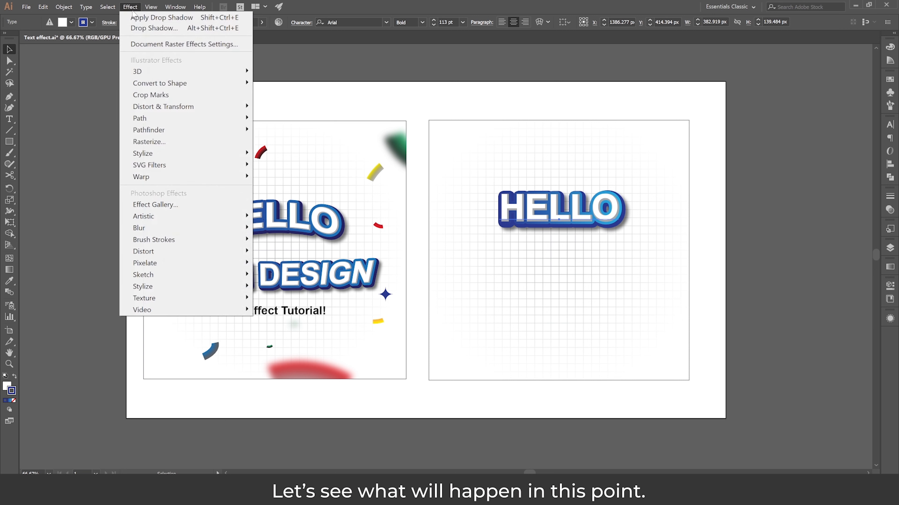
mouse_move(220, 174)
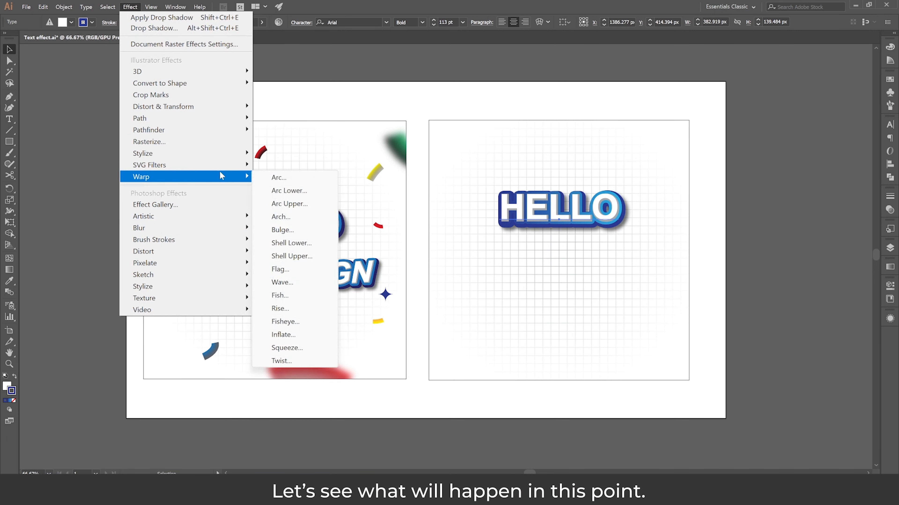
click(286, 178)
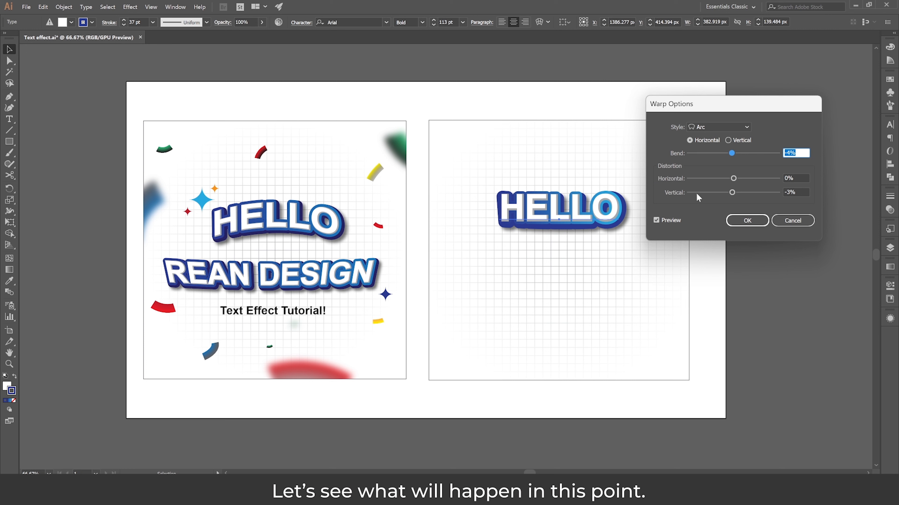
click(792, 221)
Expand the Appearance settings and float them beside the HELLO artwork.
click(891, 318)
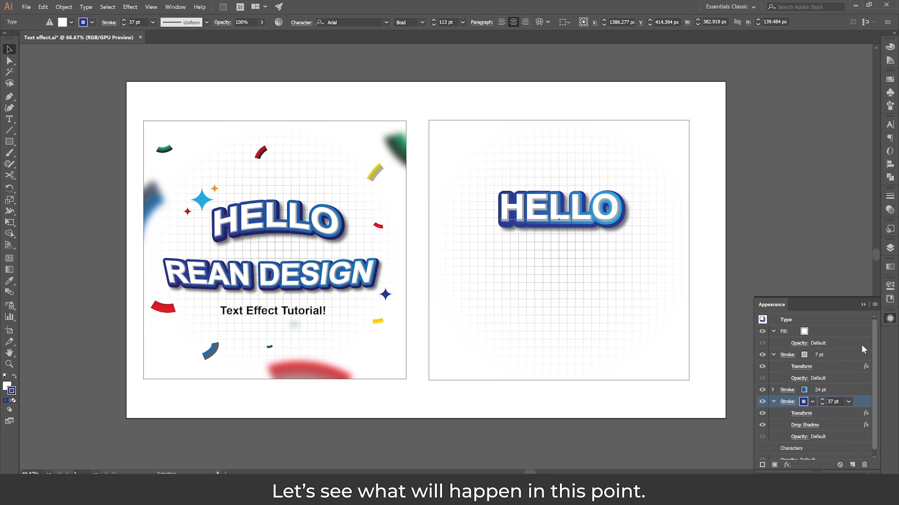
drag(834, 301, 759, 232)
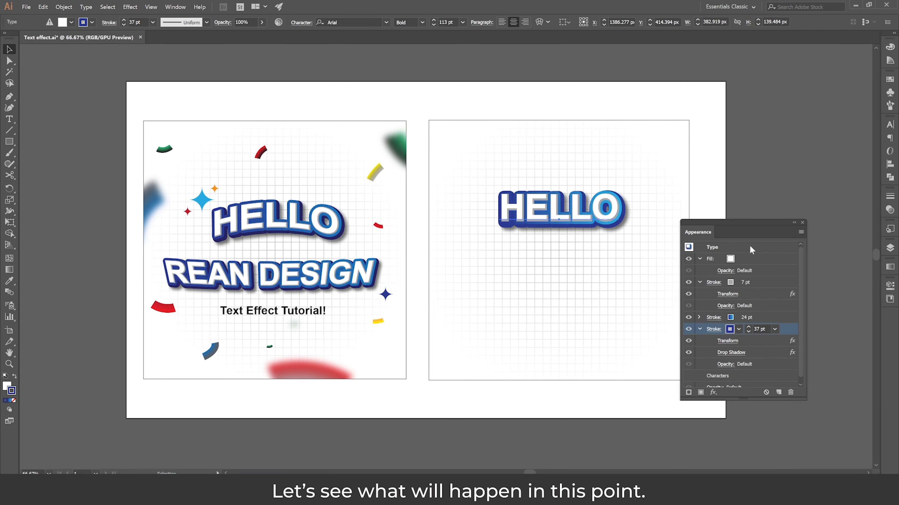
Try an Arc warp on only HELLO's white fill.
click(750, 257)
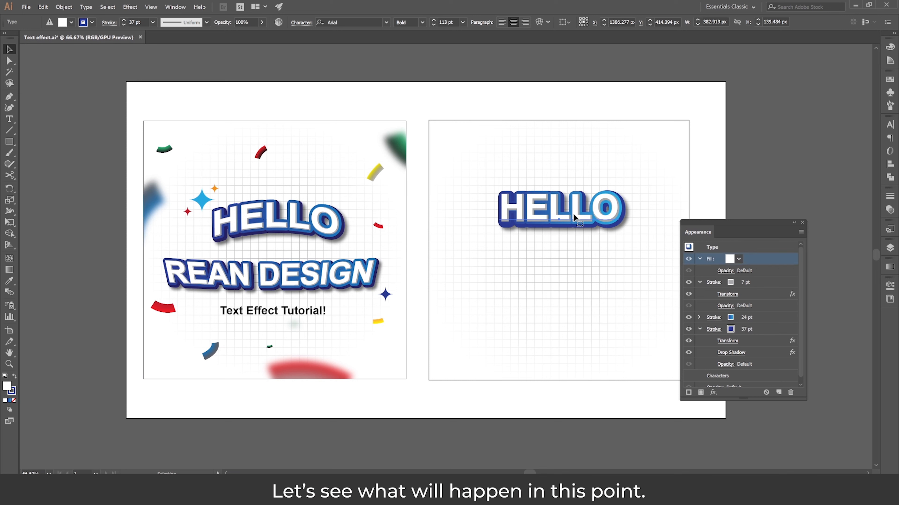
click(130, 7)
mouse_move(213, 176)
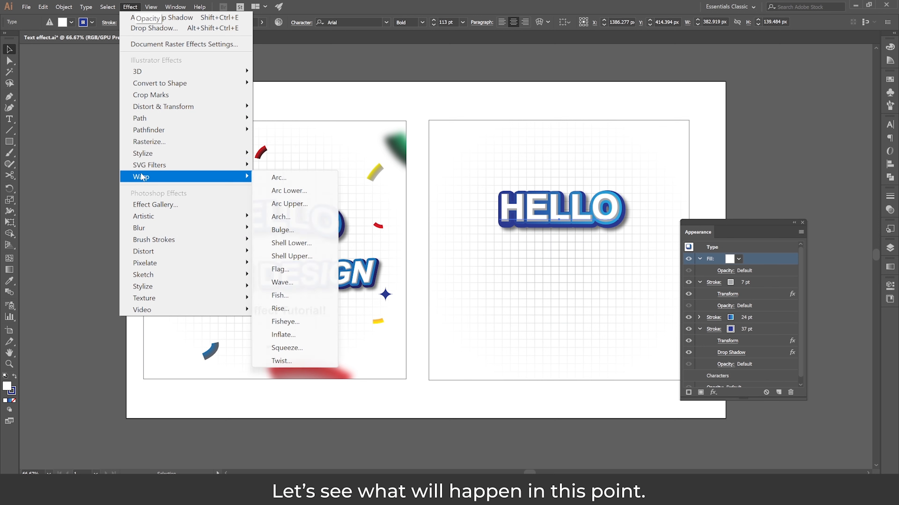
click(287, 179)
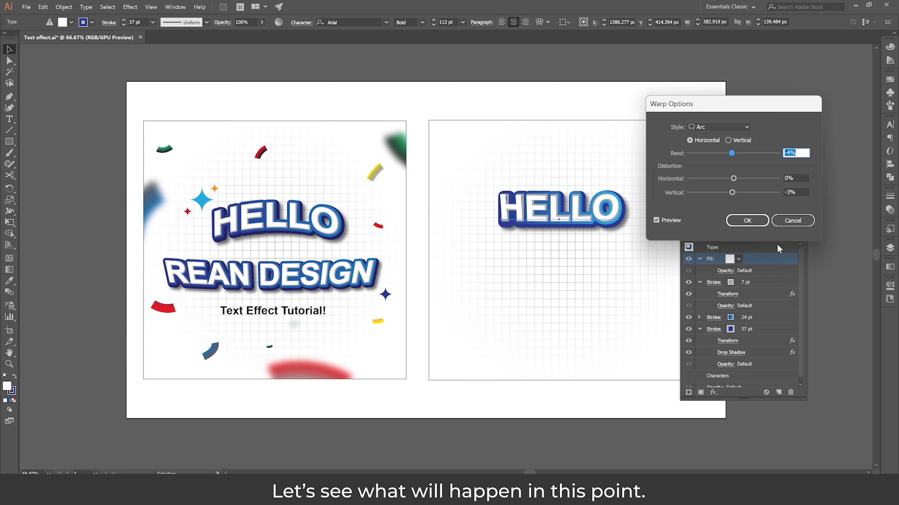
click(793, 220)
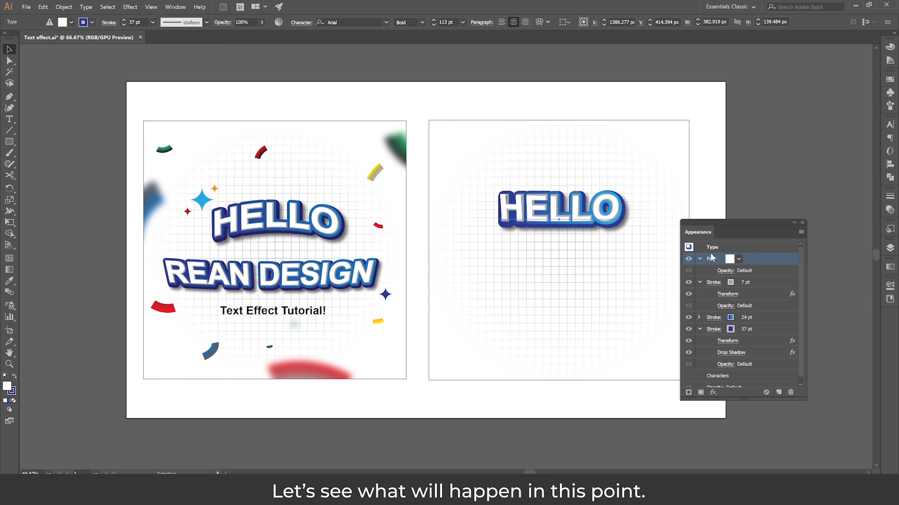
Warp the whole HELLO text object with a horizontal Arc effect and set its bend to 16%.
click(772, 171)
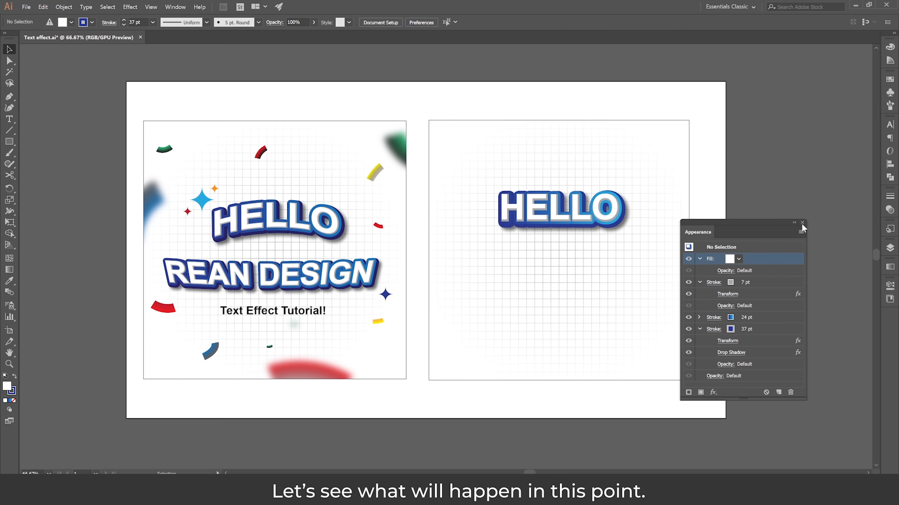
click(715, 248)
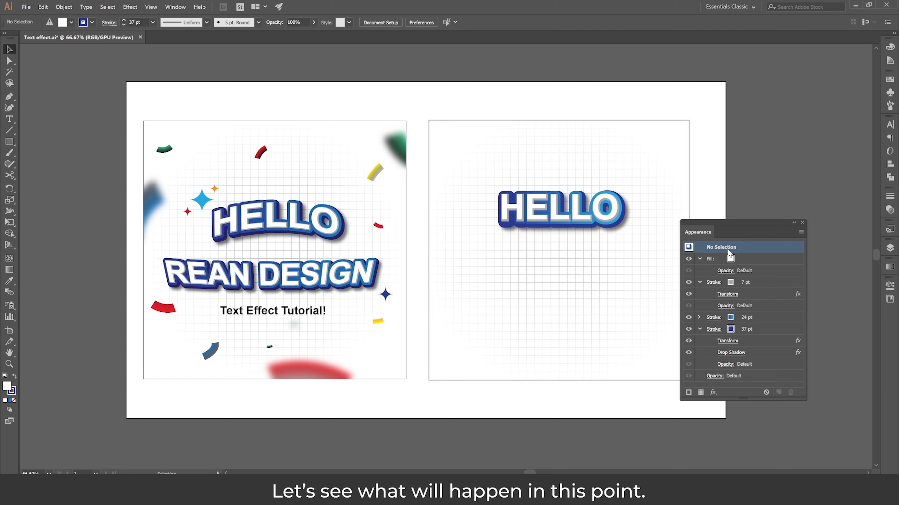
click(560, 220)
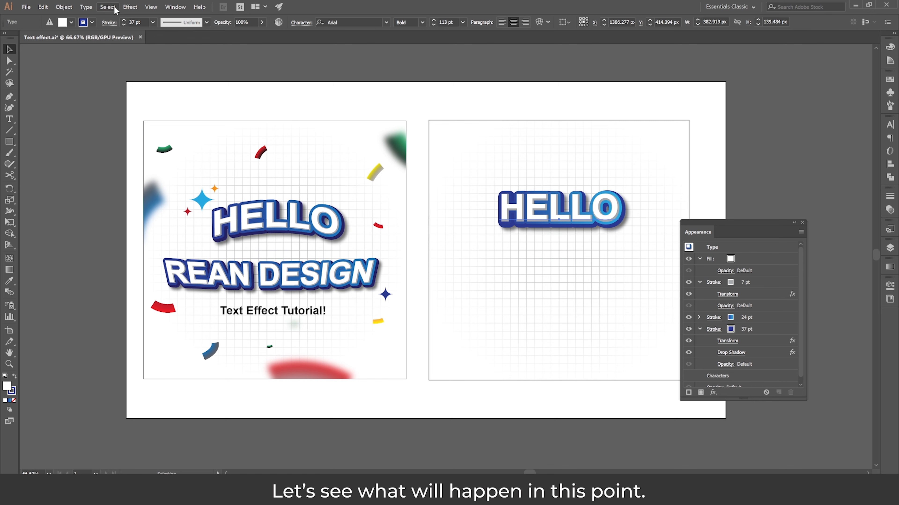
click(130, 7)
mouse_move(212, 177)
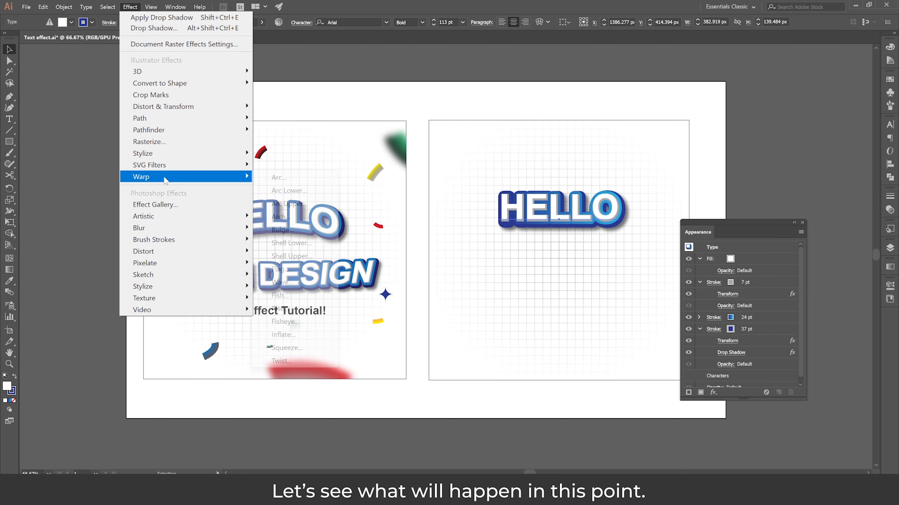
click(296, 184)
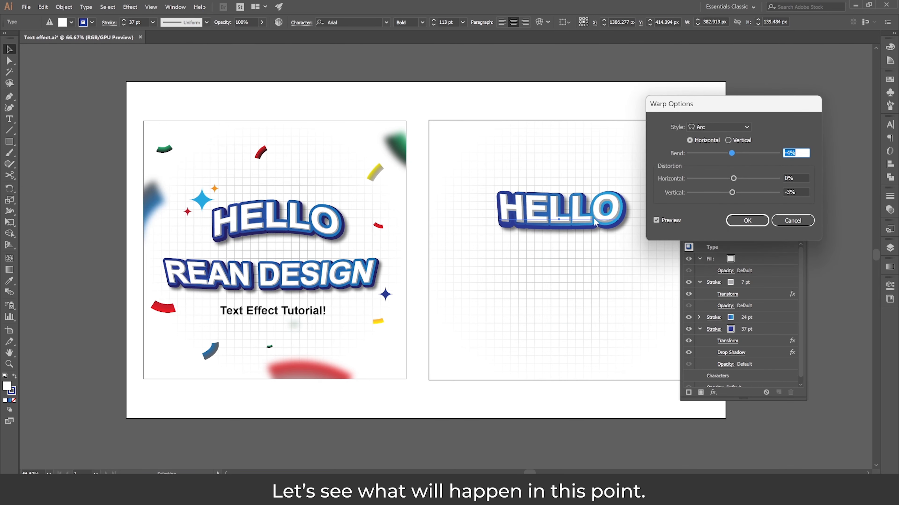
drag(732, 107, 482, 250)
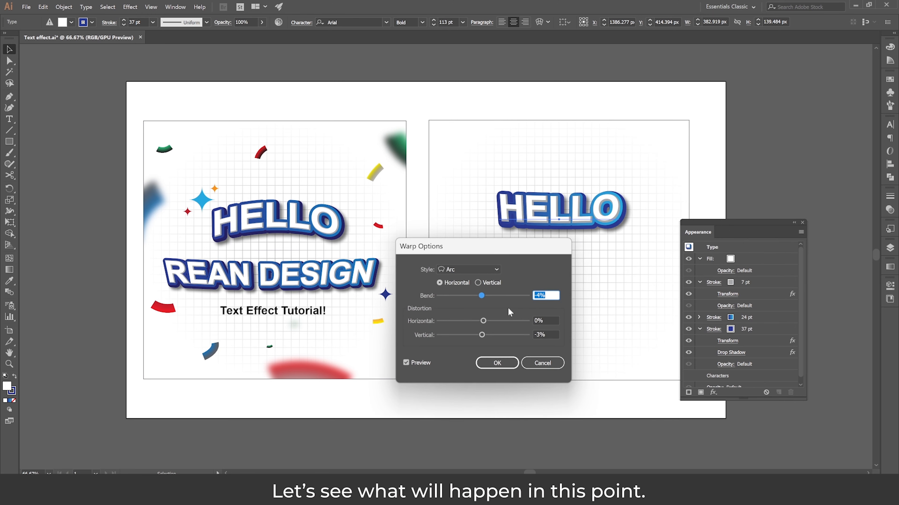
click(492, 296)
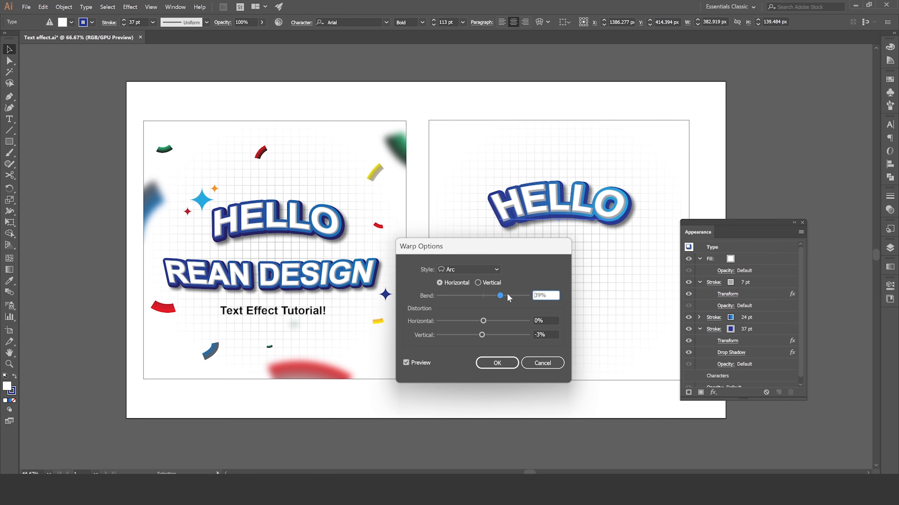
drag(503, 301, 492, 299)
drag(522, 241, 482, 268)
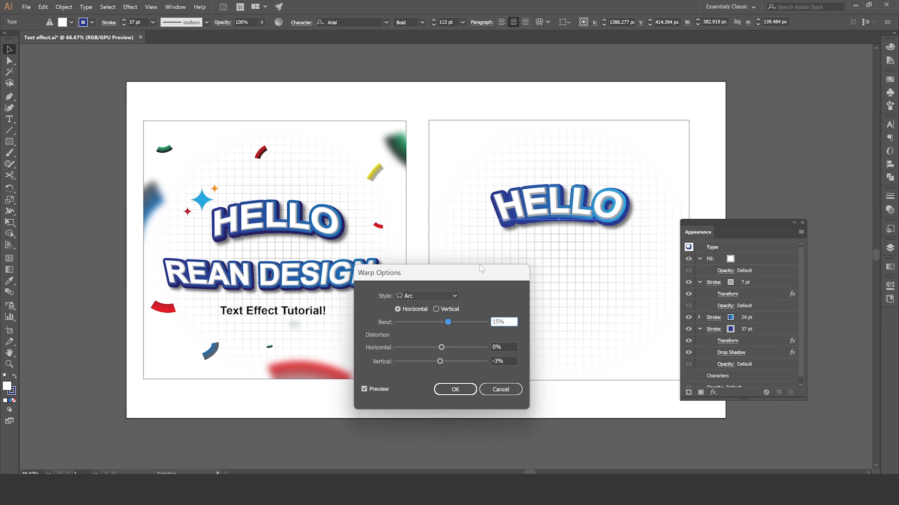
drag(448, 322, 449, 324)
Try a -2% horizontal distortion and the Arc Lower warp style, and return to the Arc style.
click(449, 348)
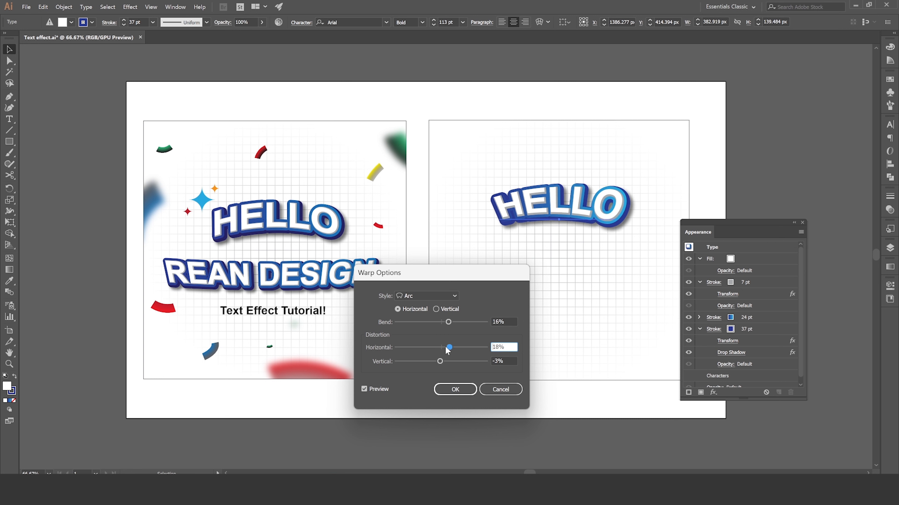
click(434, 295)
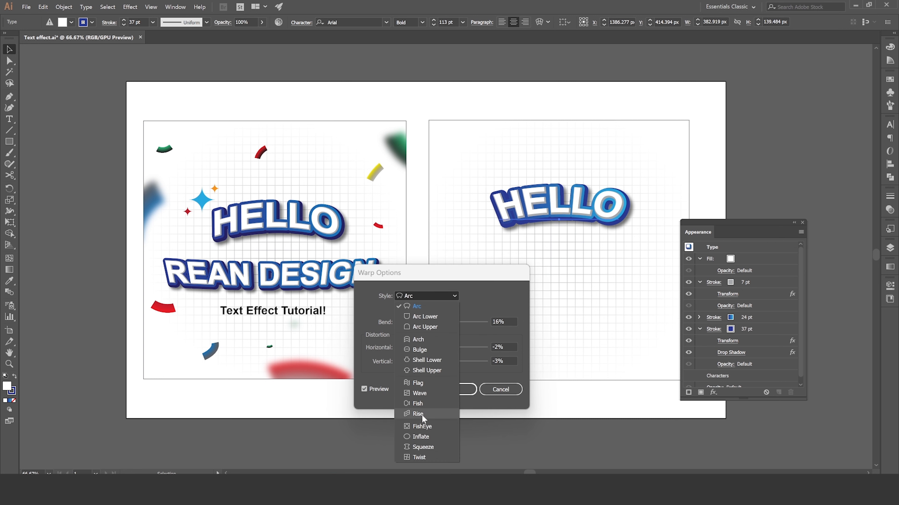
click(429, 315)
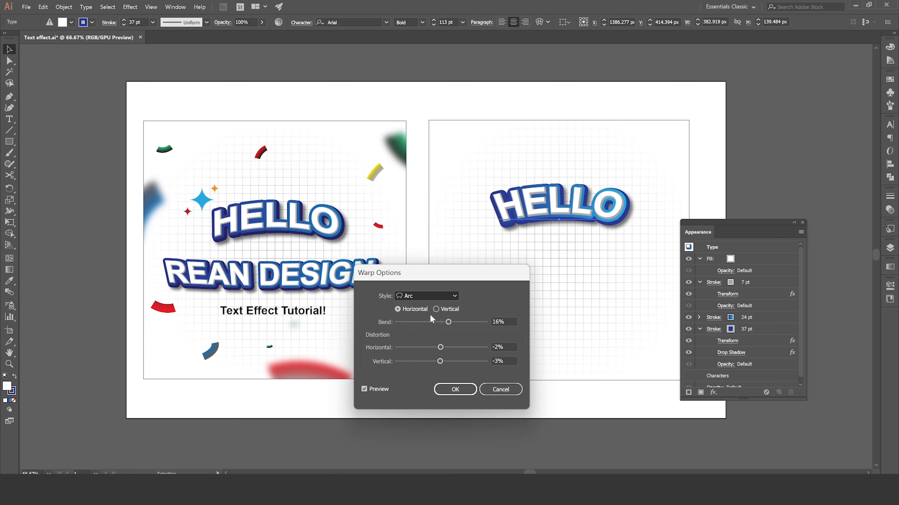
click(431, 297)
click(426, 370)
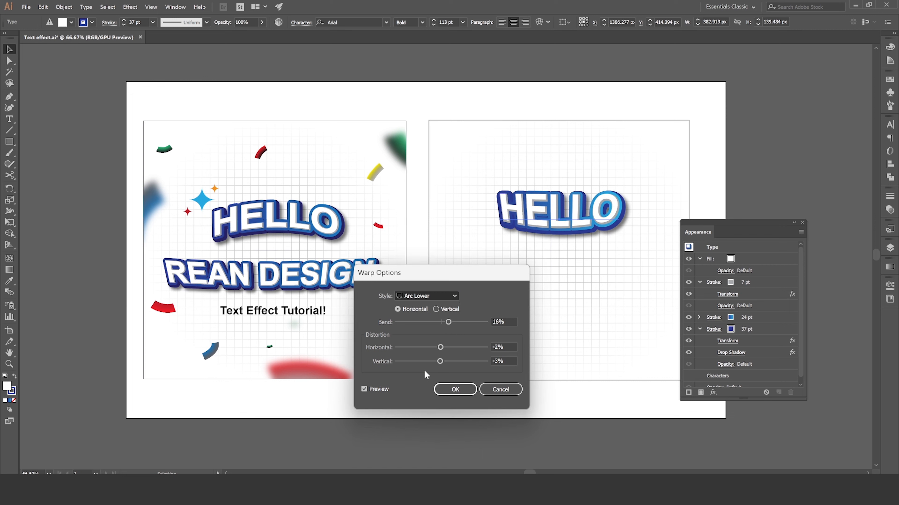
click(435, 295)
click(433, 307)
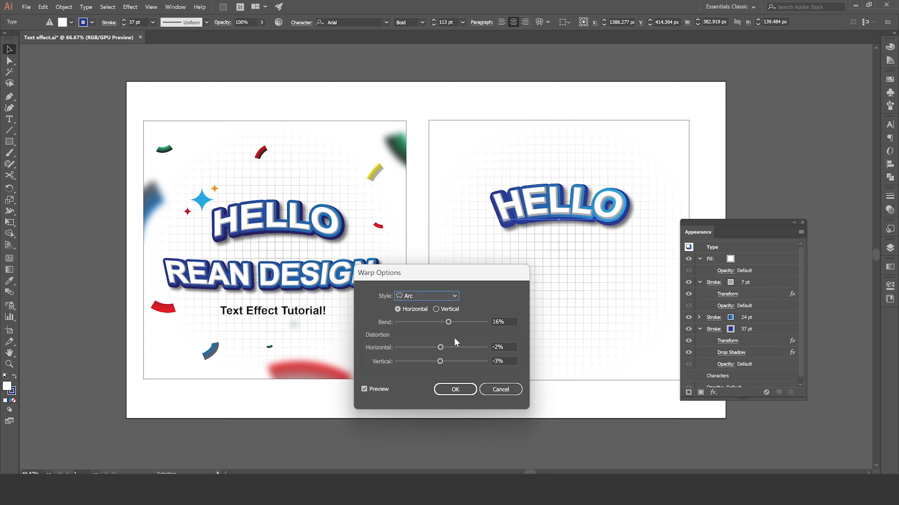
Set the Arc warp's horizontal distortion to 2% and vertical distortion to 5%, and apply it to HELLO.
click(444, 347)
drag(439, 348, 443, 347)
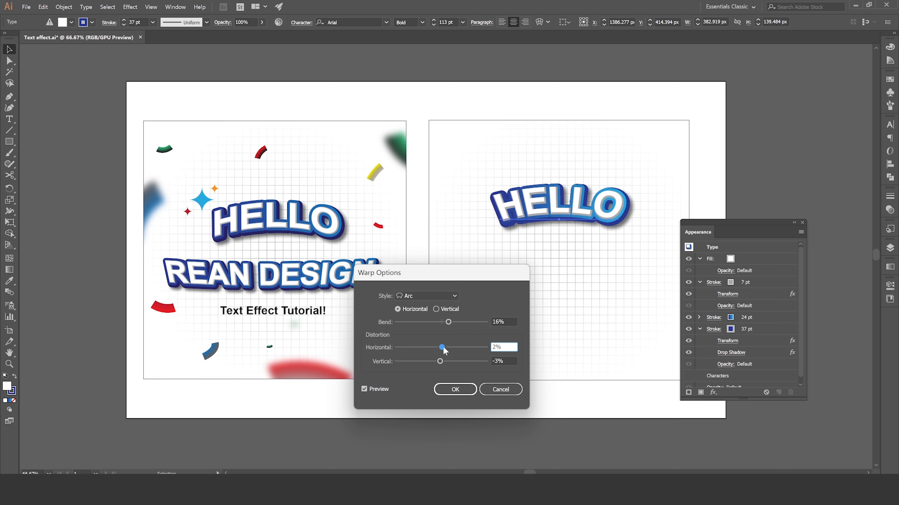
click(446, 361)
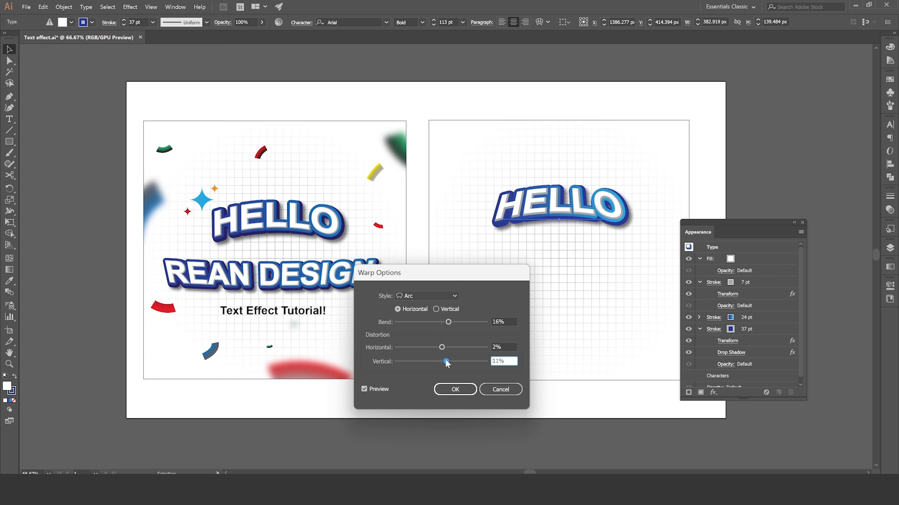
drag(446, 362, 444, 362)
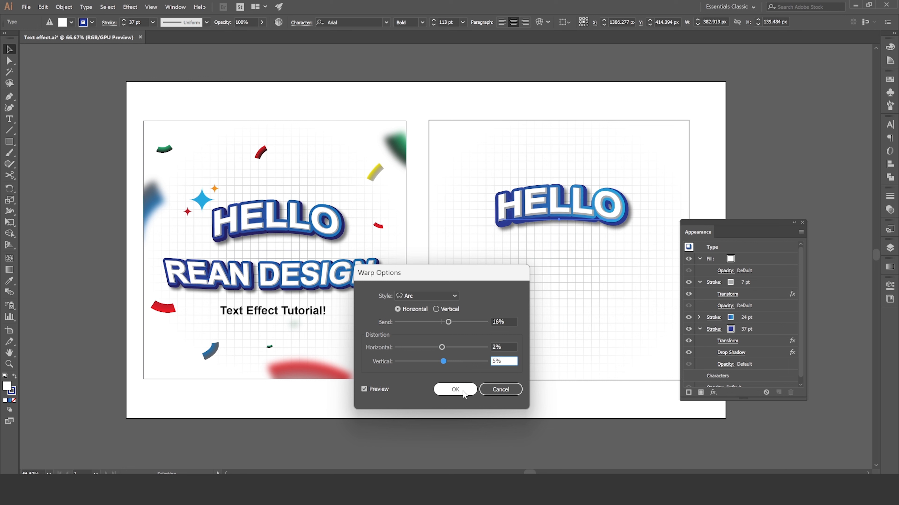
click(455, 391)
Shift the floating Appearance settings aside and duplicate the warped HELLO directly below the original.
drag(748, 236, 781, 204)
click(789, 107)
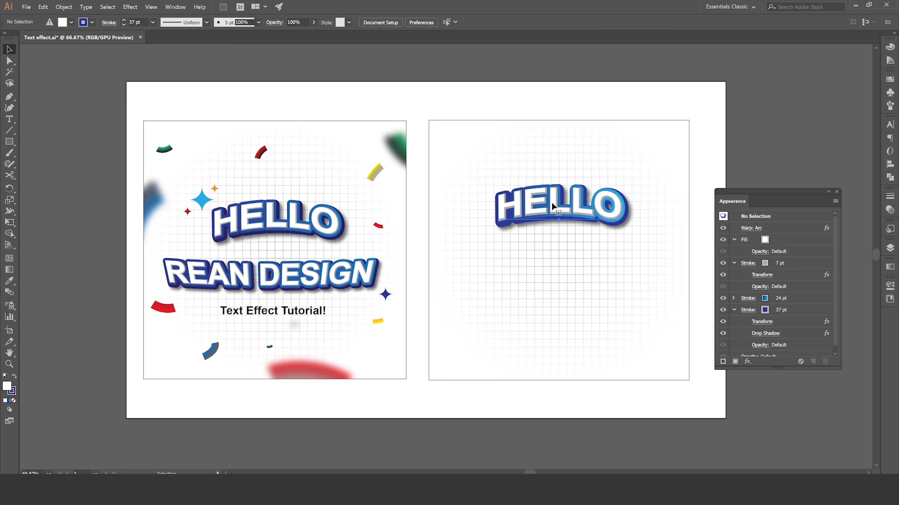
click(546, 211)
drag(548, 208, 542, 270)
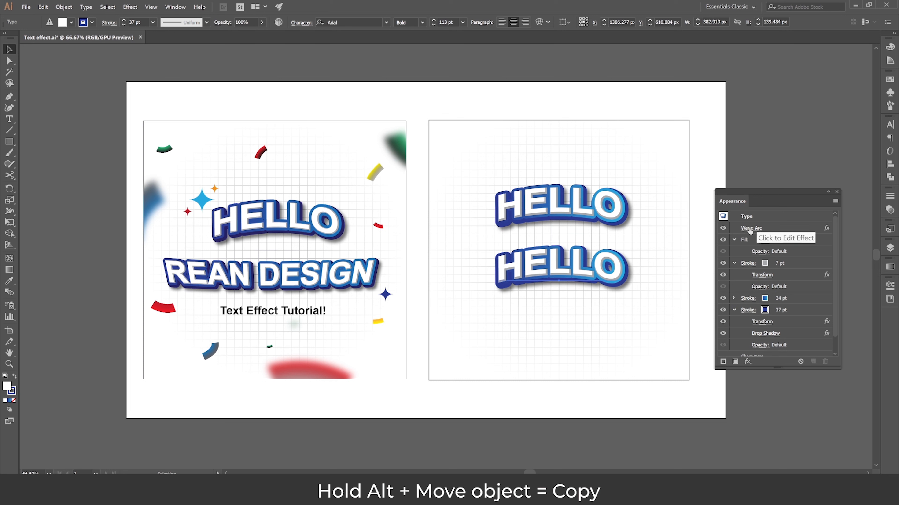
Edit the Arc warp of the lower HELLO copy to a -6% bend and -3% vertical distortion.
click(756, 228)
drag(465, 277, 437, 303)
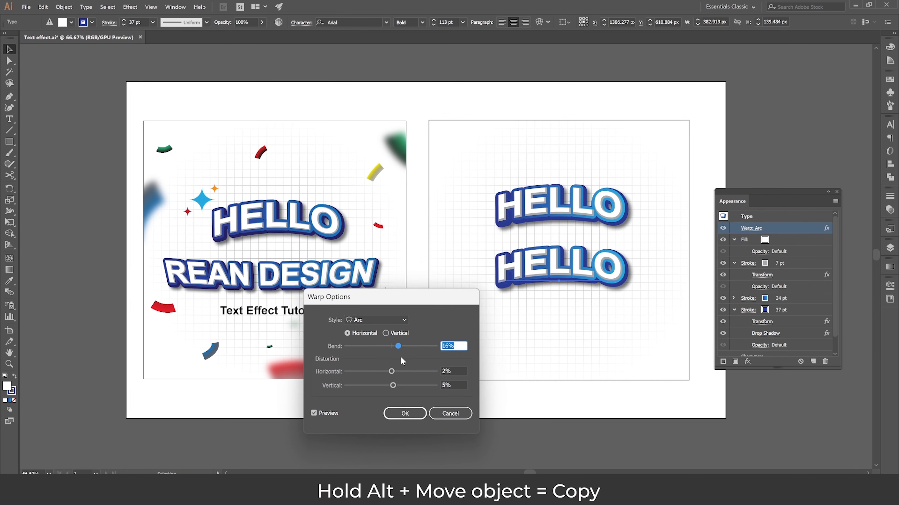
drag(391, 345, 388, 345)
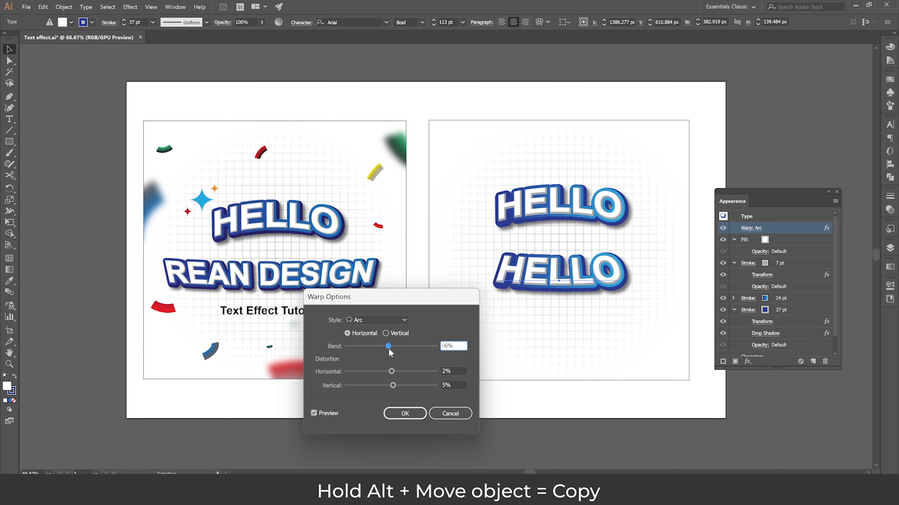
drag(387, 385, 389, 385)
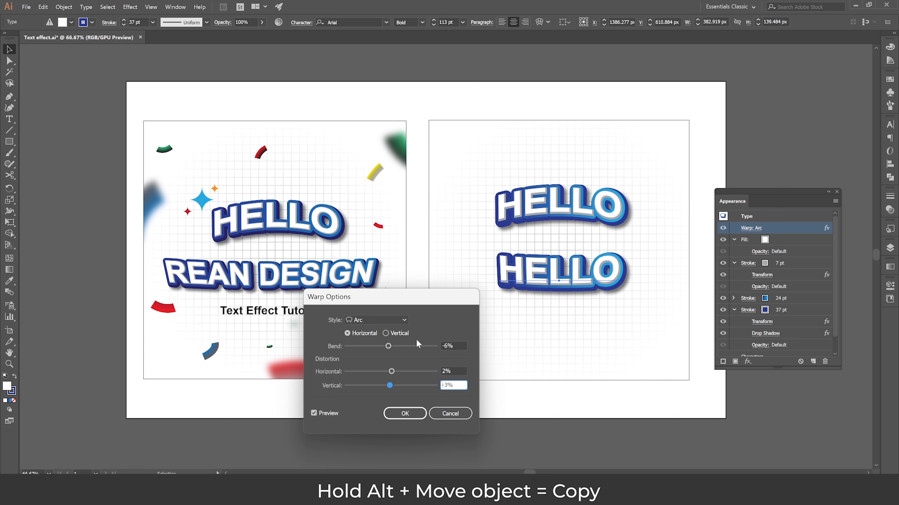
click(408, 412)
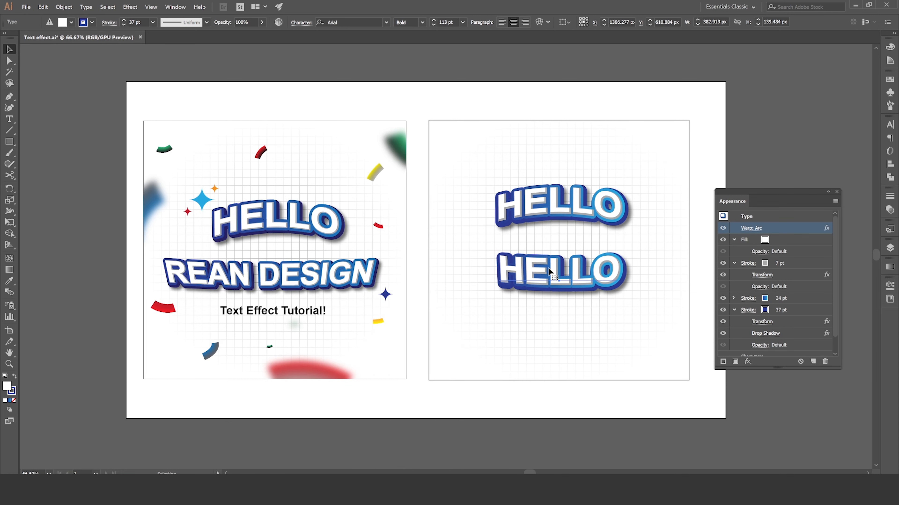
Replace the wording of the lower HELLO copy with REAN DESIGN.
double_click(549, 272)
drag(618, 263, 438, 269)
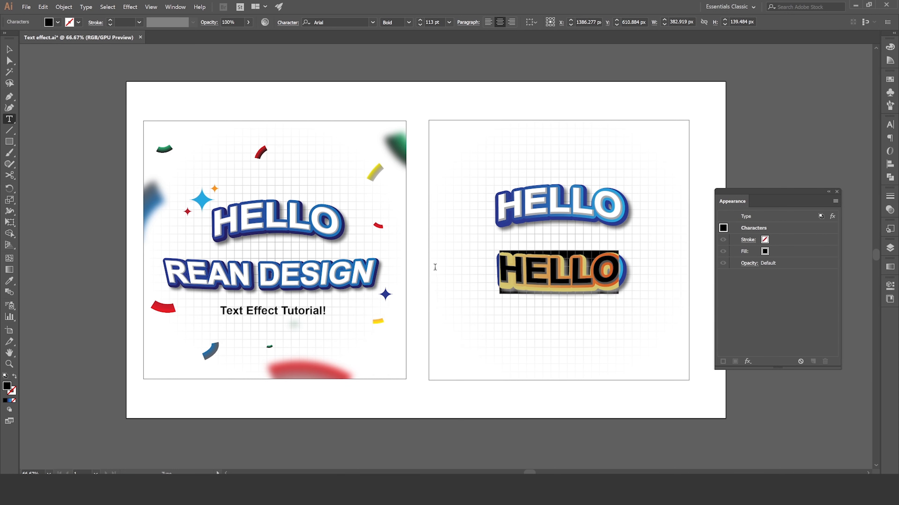
text(REAN)
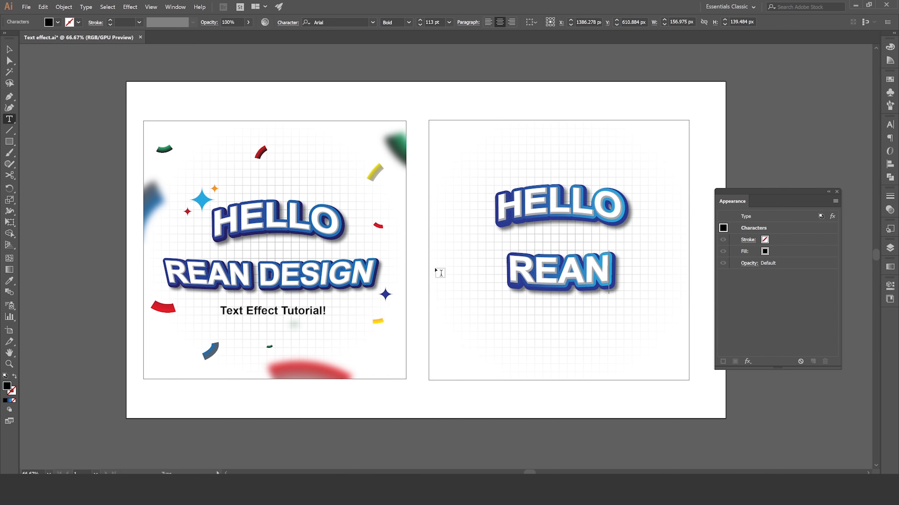
text( DESIGN)
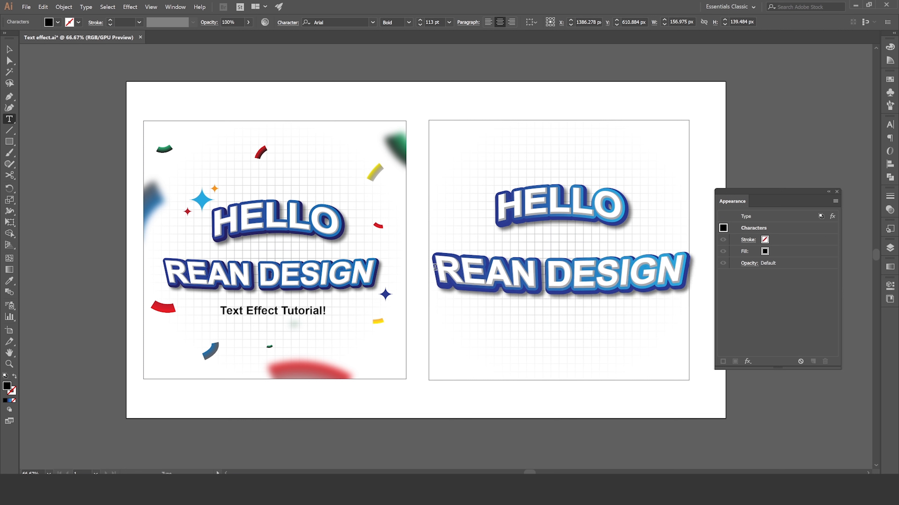
click(9, 49)
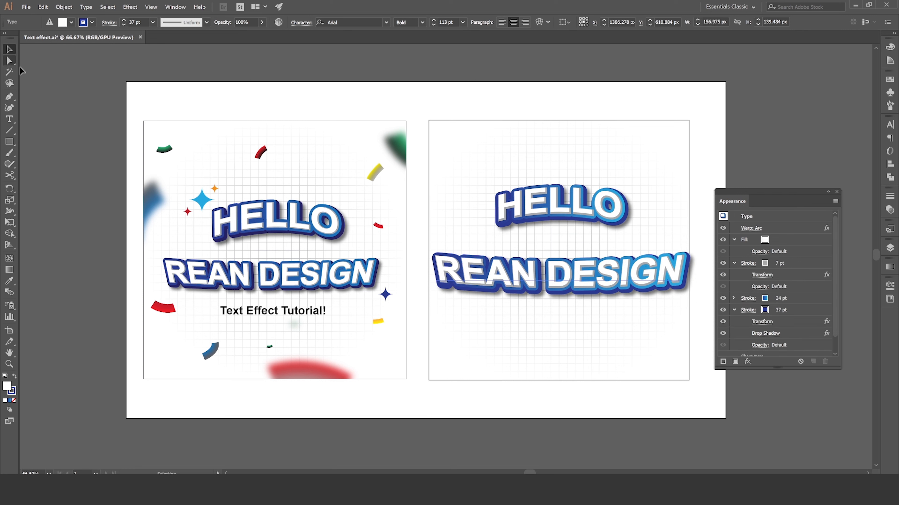
Reduce the font size of the REAN DESIGN text to 92 pt.
click(433, 24)
click(434, 24)
click(433, 24)
click(434, 24)
click(433, 25)
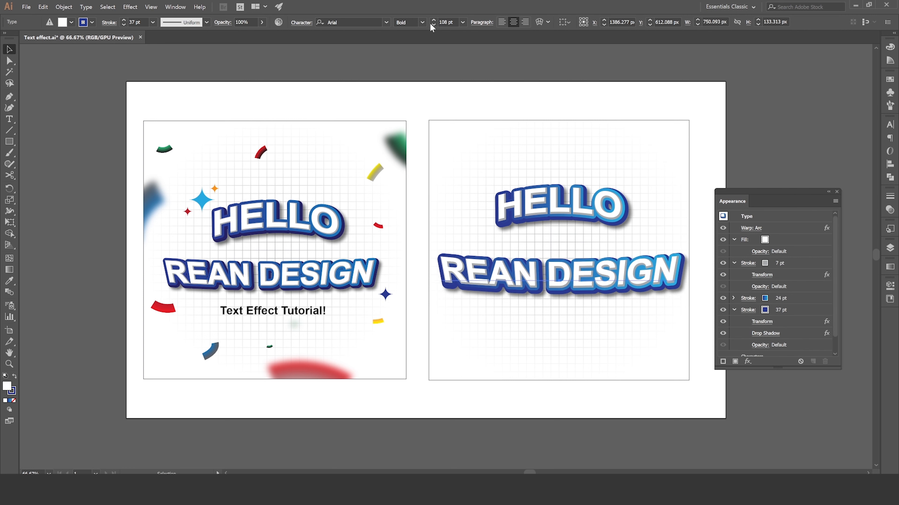
click(433, 24)
click(434, 24)
click(433, 24)
click(433, 24)
click(434, 24)
click(434, 24)
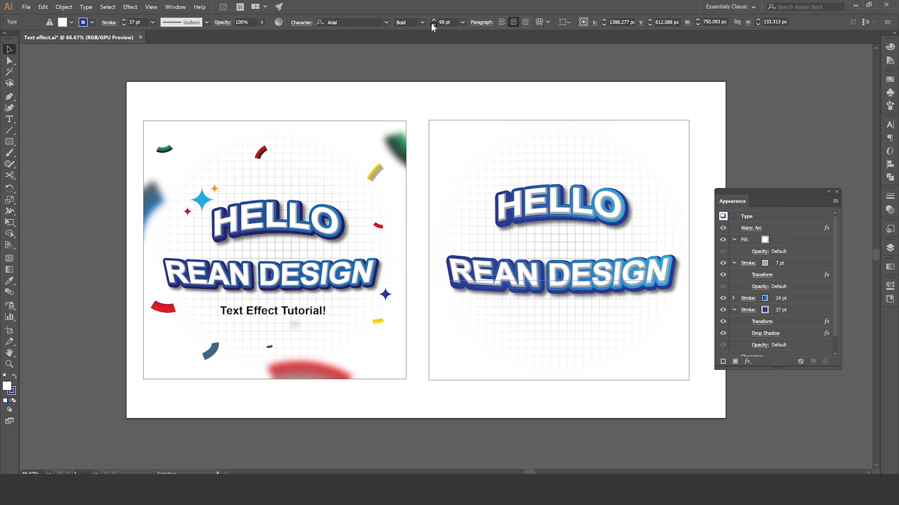
click(433, 24)
click(434, 24)
click(433, 24)
click(433, 24)
click(433, 24)
click(433, 24)
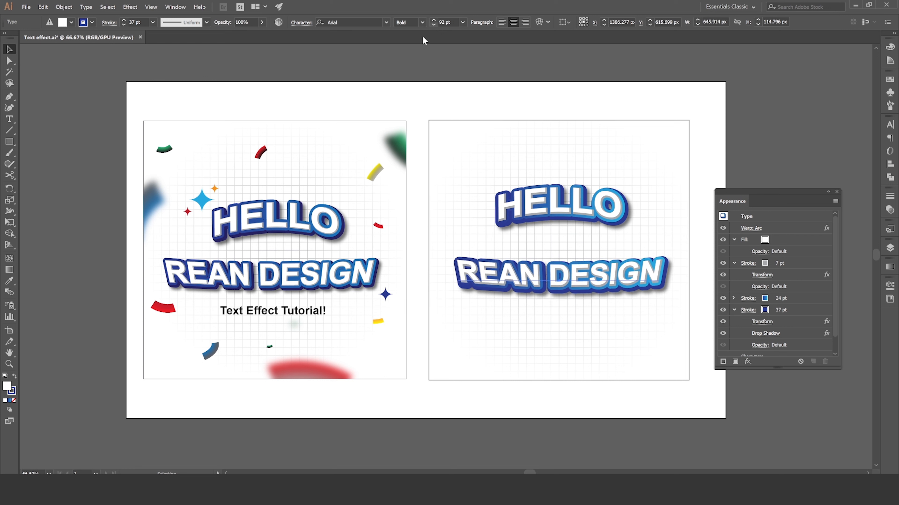
Move HELLO slightly down and REAN DESIGN slightly up to tighten the gap between the two lines.
click(560, 417)
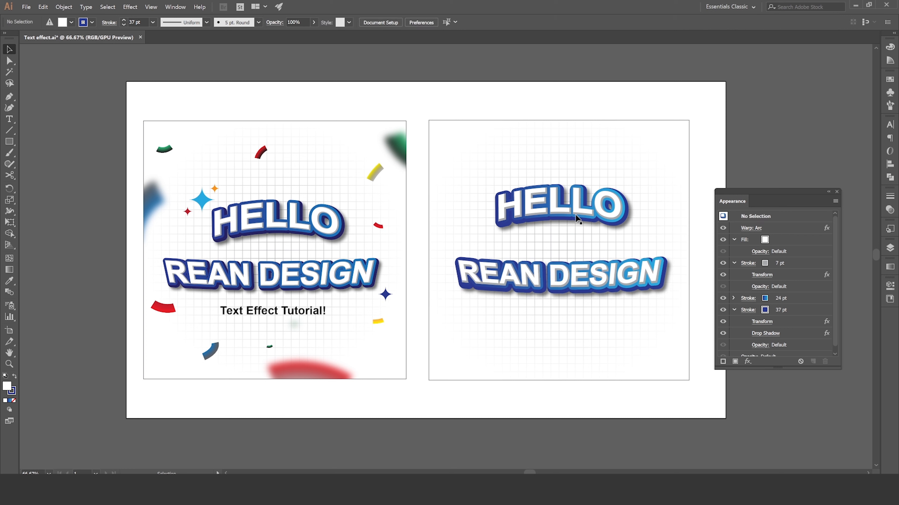
drag(573, 204, 573, 214)
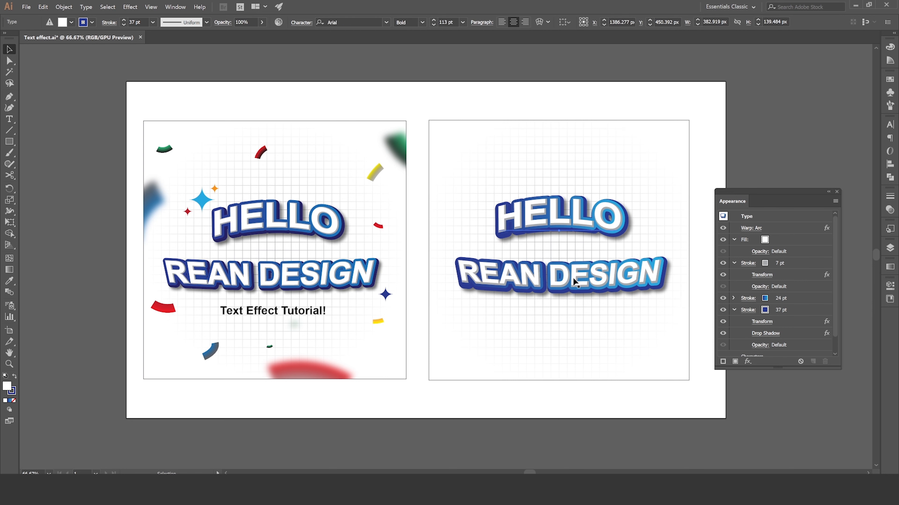
drag(566, 280, 566, 275)
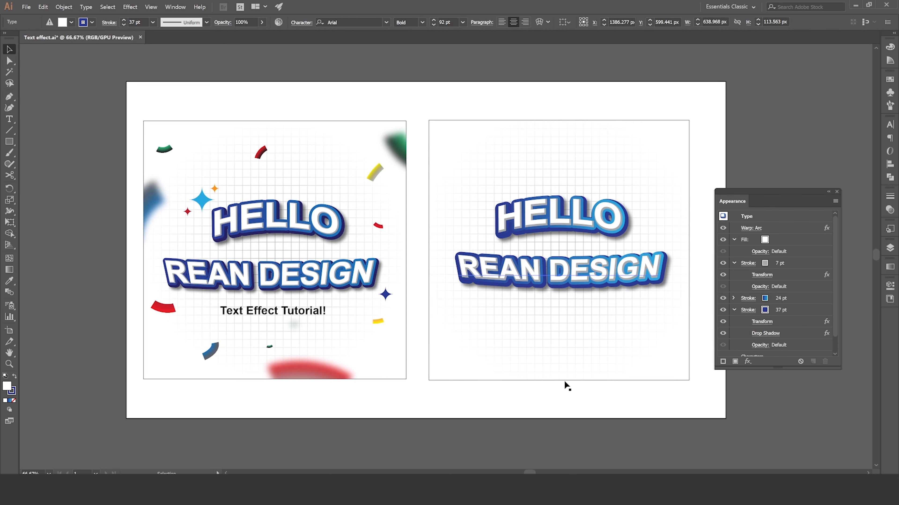
Deselect the text, collapse the floating Appearance settings and dock them with the other collapsed panels.
scroll(563, 381, down, 2)
drag(589, 388, 572, 398)
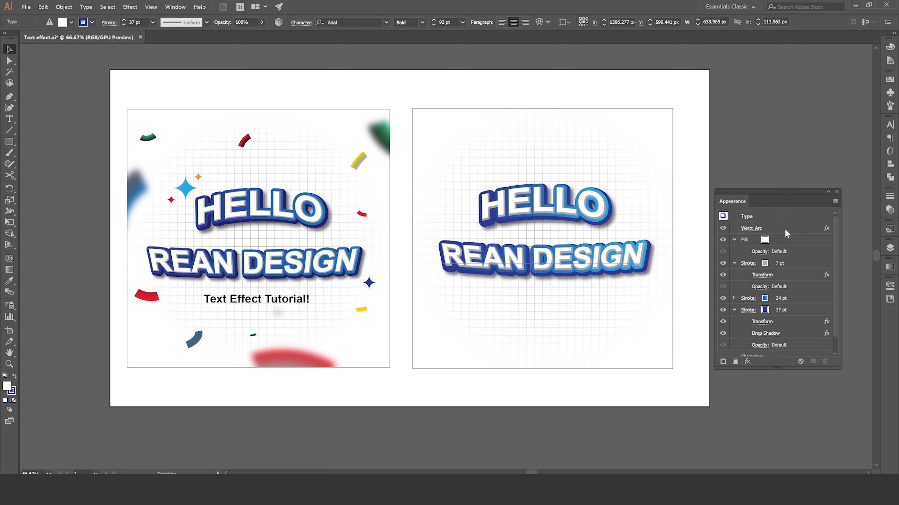
click(714, 146)
click(828, 191)
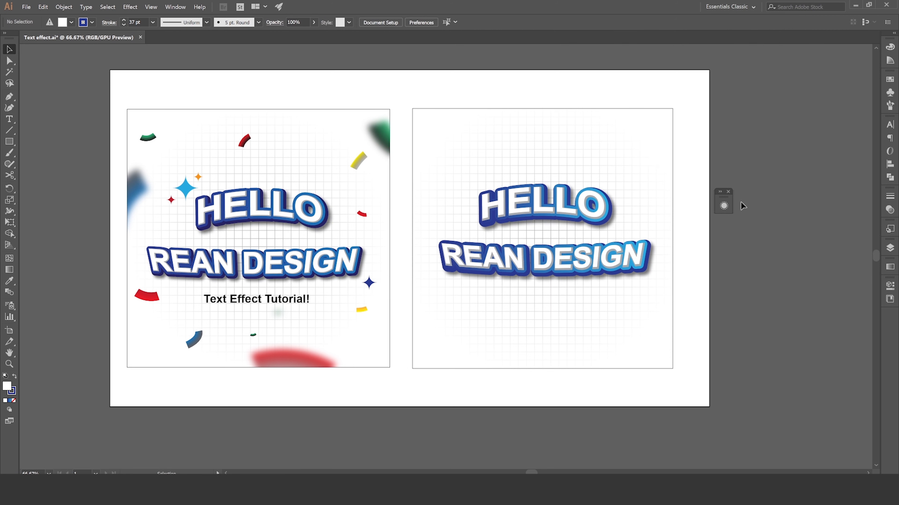
drag(723, 203, 886, 317)
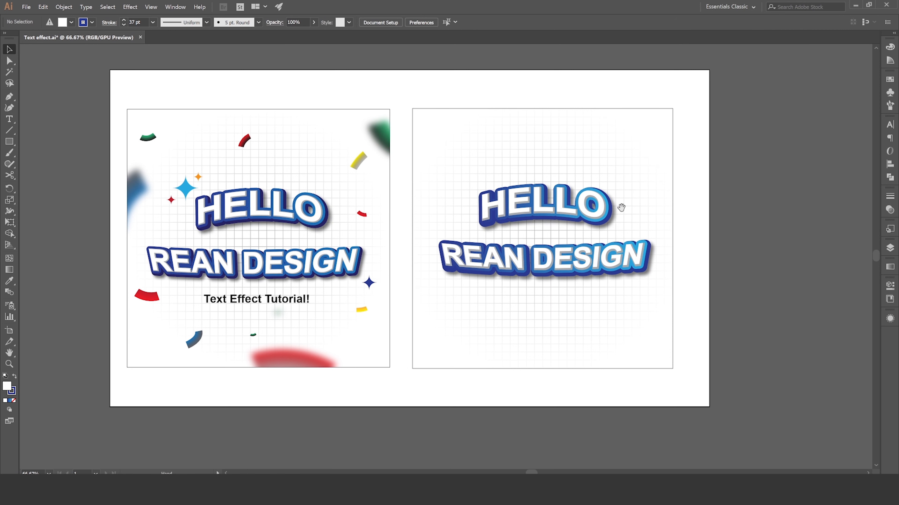
Draw a square about 57 px wide just to the upper left of HELLO in the new design.
drag(620, 203, 639, 209)
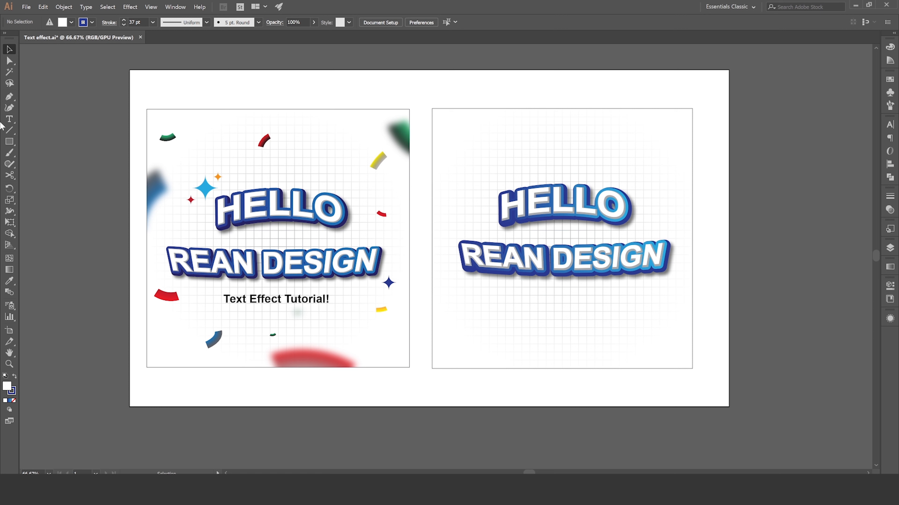
click(11, 143)
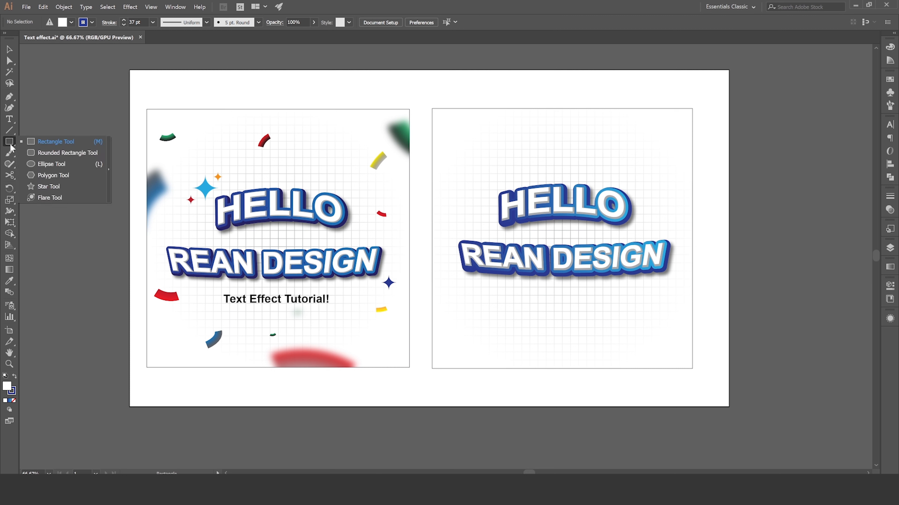
click(42, 142)
drag(462, 177, 479, 193)
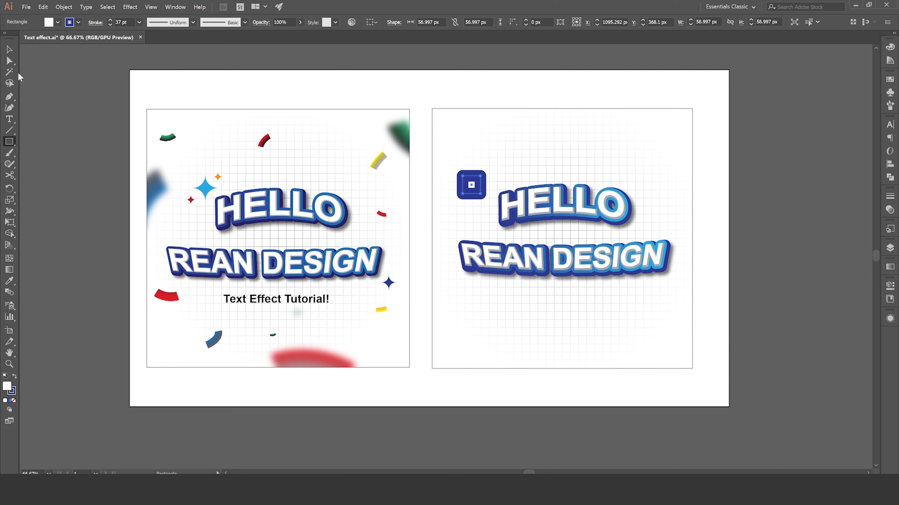
Give the small square a blue fill and remove its stroke.
click(57, 22)
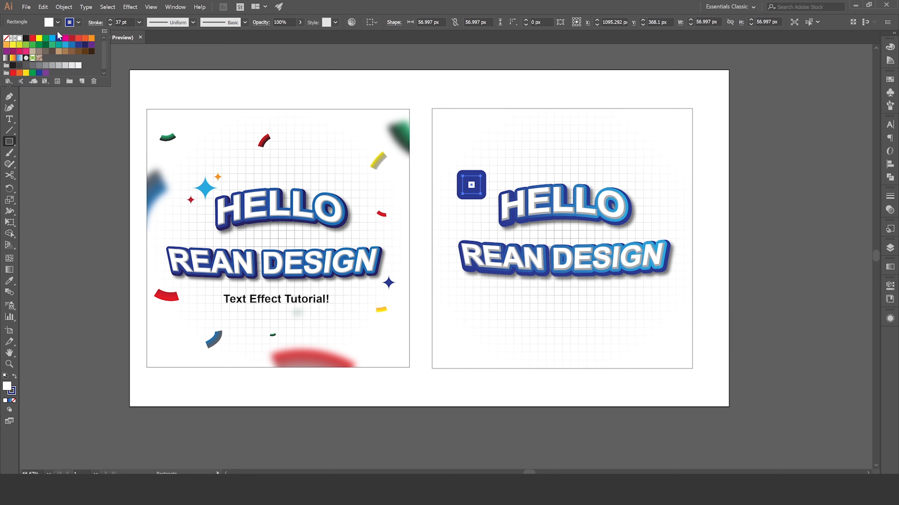
click(68, 46)
click(78, 22)
click(7, 39)
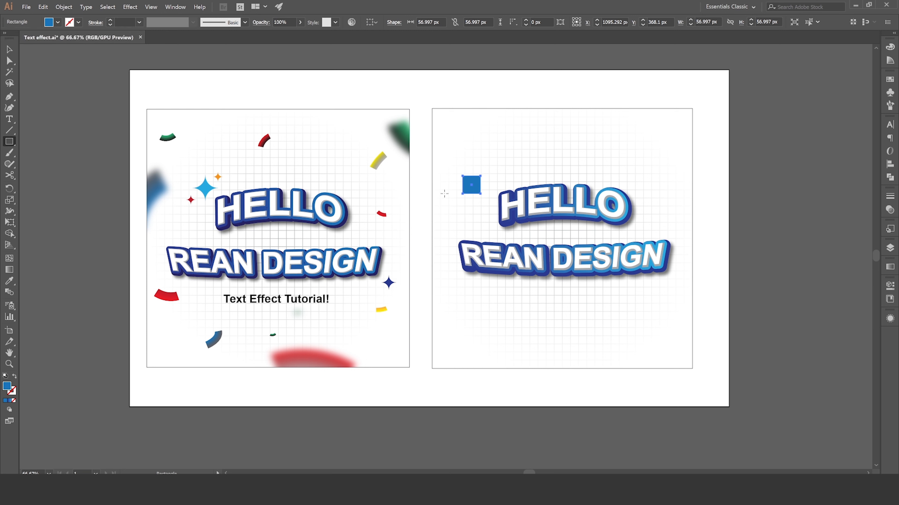
Rotate the blue square by 45° with Free Transform so it forms a diamond.
click(11, 52)
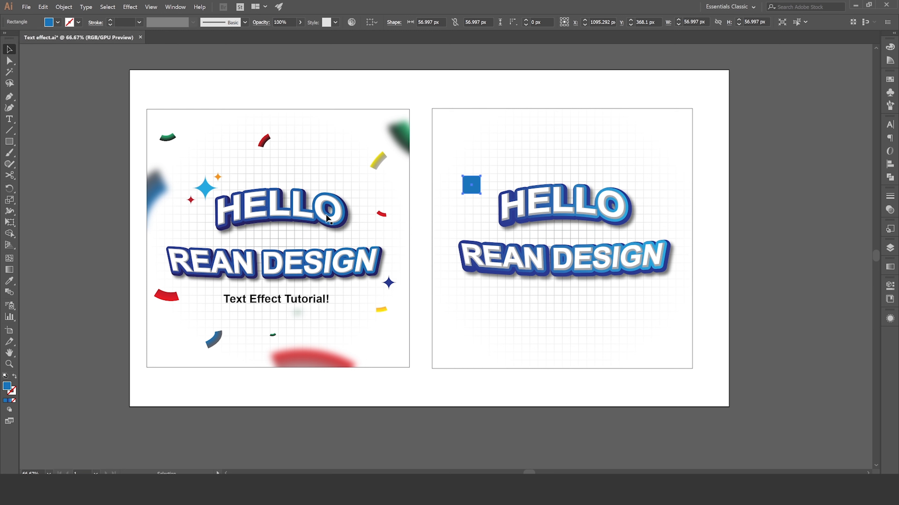
click(10, 222)
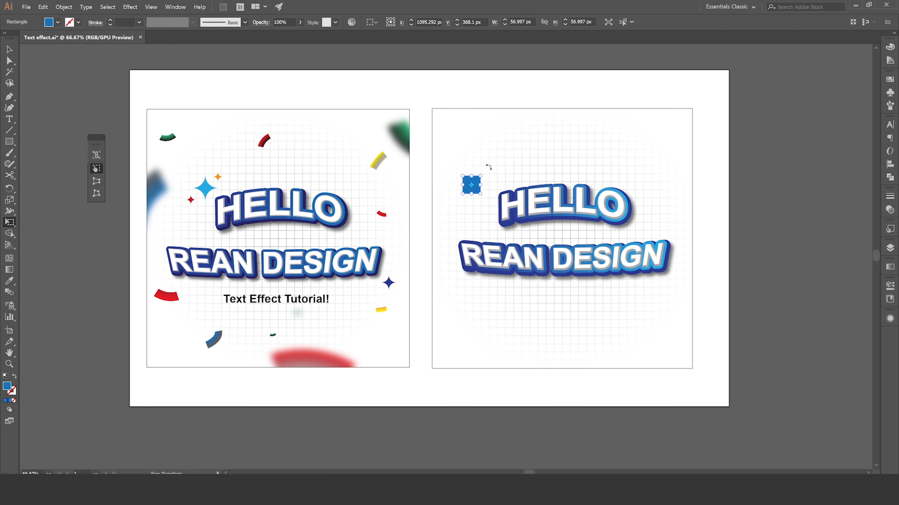
drag(489, 166, 471, 154)
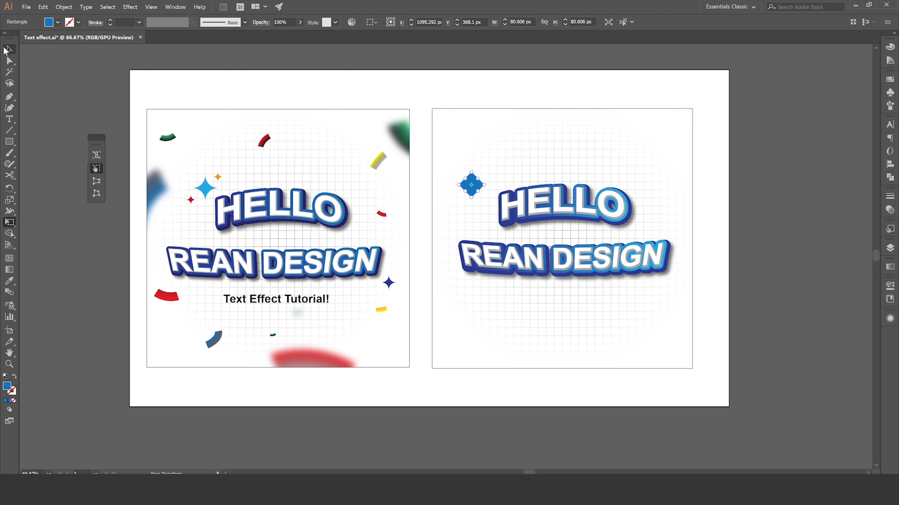
click(9, 50)
Round all four corners of the blue diamond to a radius of about 17 px using its live corners.
click(9, 61)
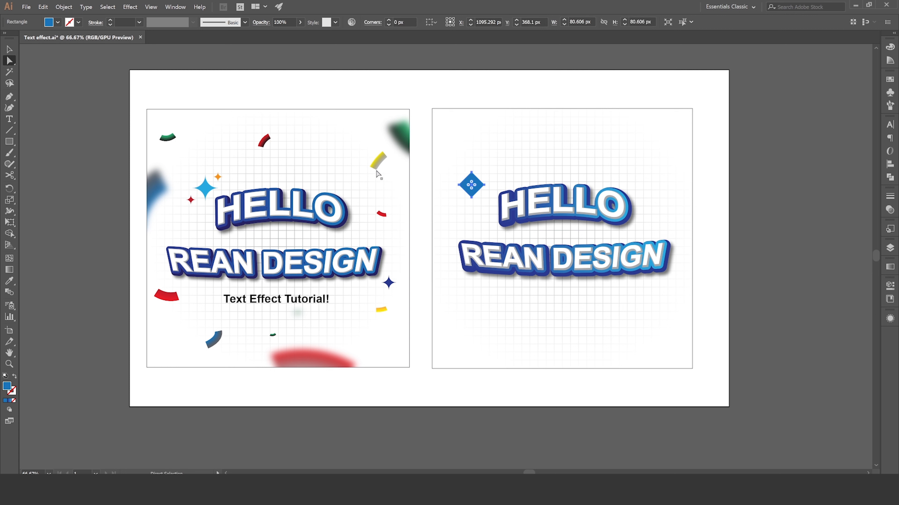
scroll(435, 181, up, 1)
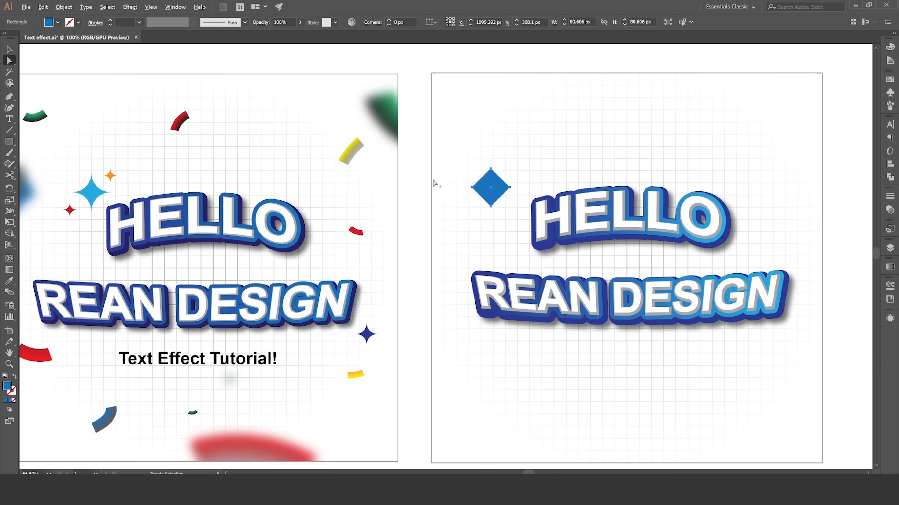
drag(387, 166, 495, 173)
scroll(421, 173, up, 1)
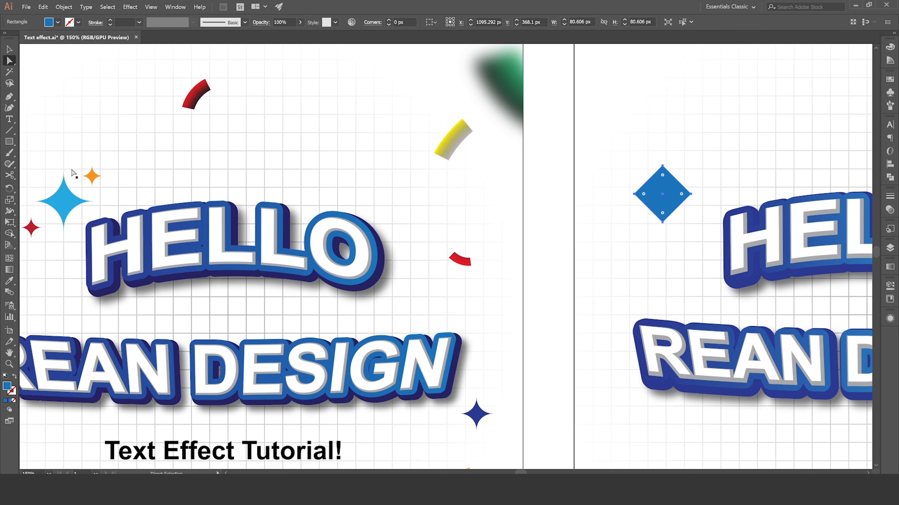
drag(644, 195, 655, 201)
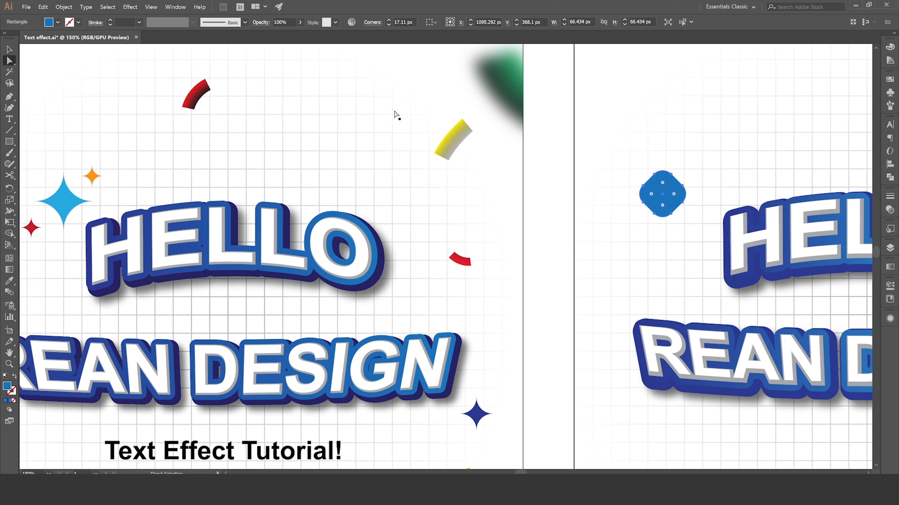
Display the shape's properties with the extra transform options and change all four corners of the diamond to inverted round.
click(176, 7)
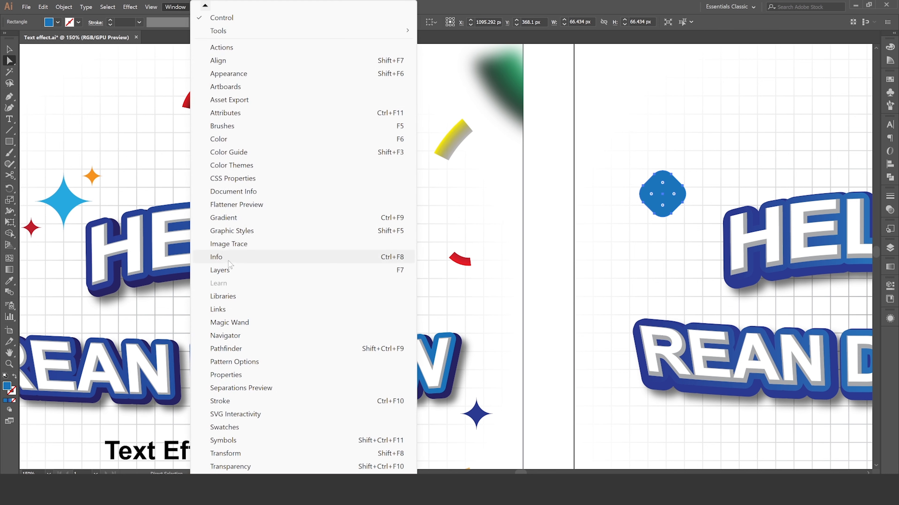
click(230, 375)
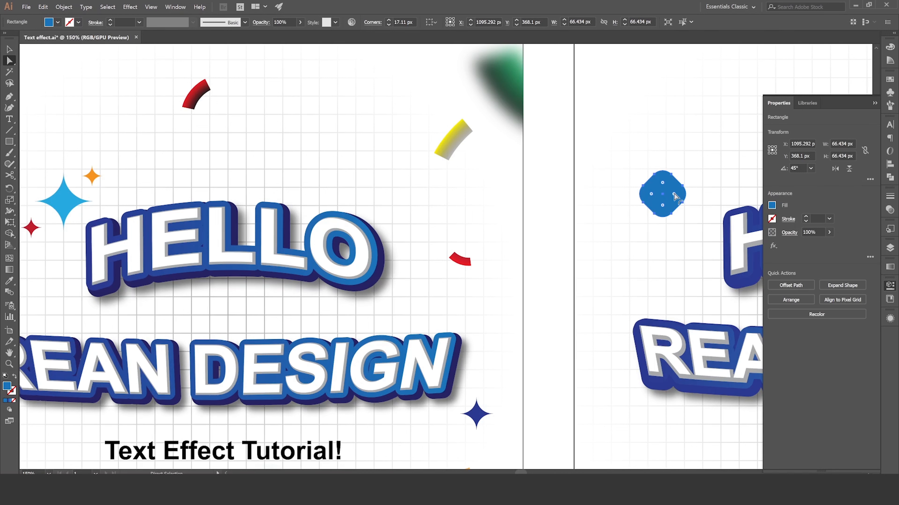
click(868, 181)
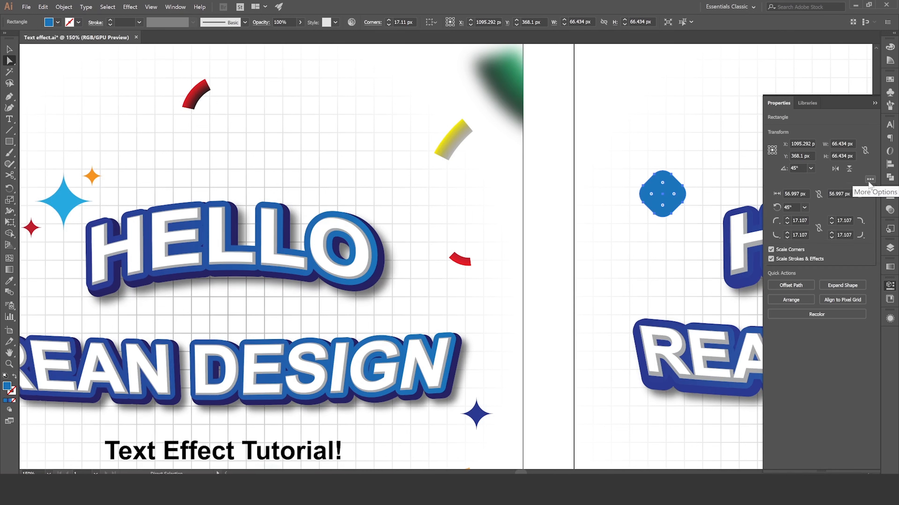
click(863, 221)
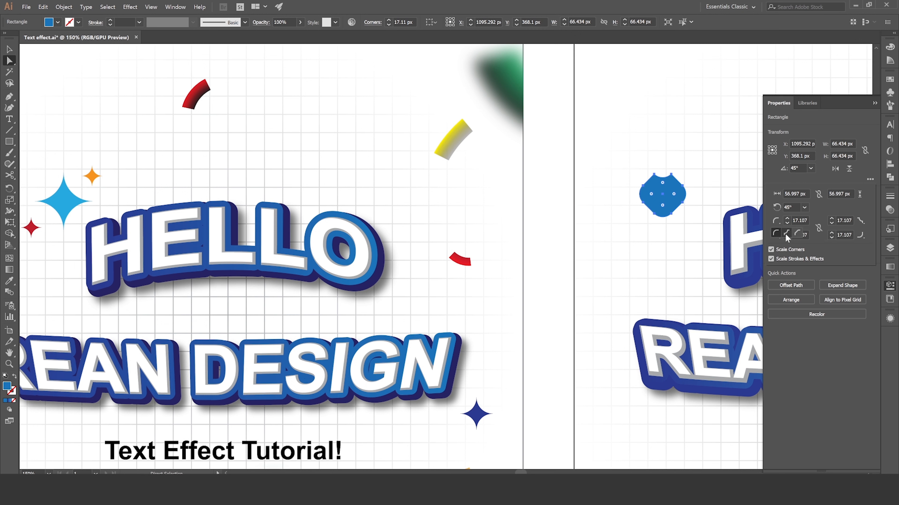
click(786, 247)
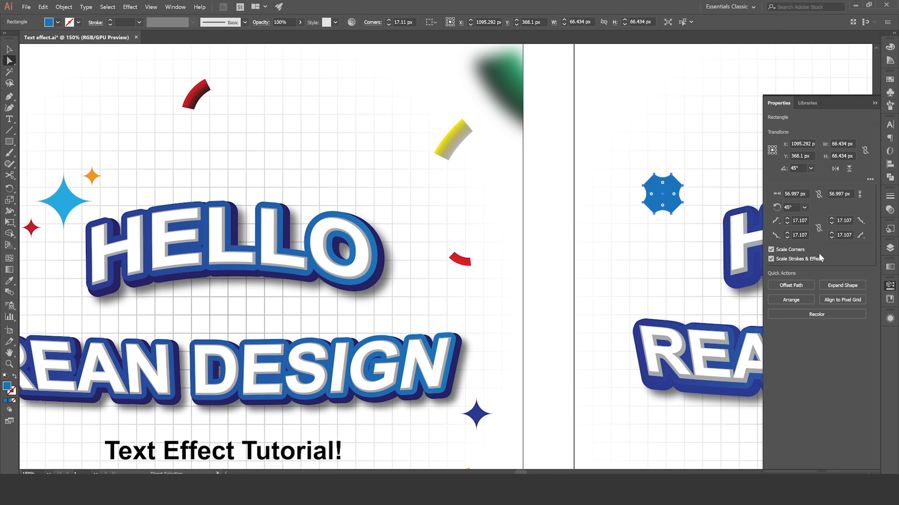
click(660, 188)
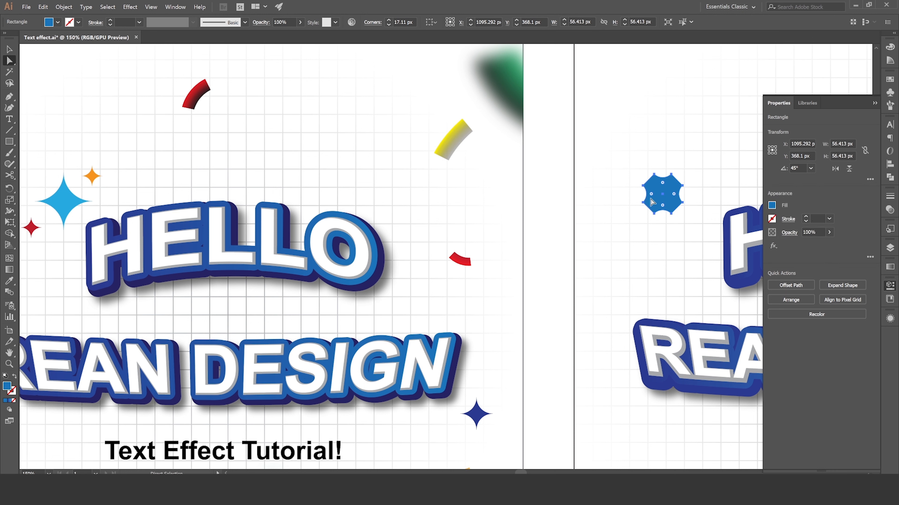
Increase the radius of the diamond's inverted corners to about 28.5 px, forming a four-pointed star.
drag(651, 194, 712, 200)
drag(788, 214, 786, 210)
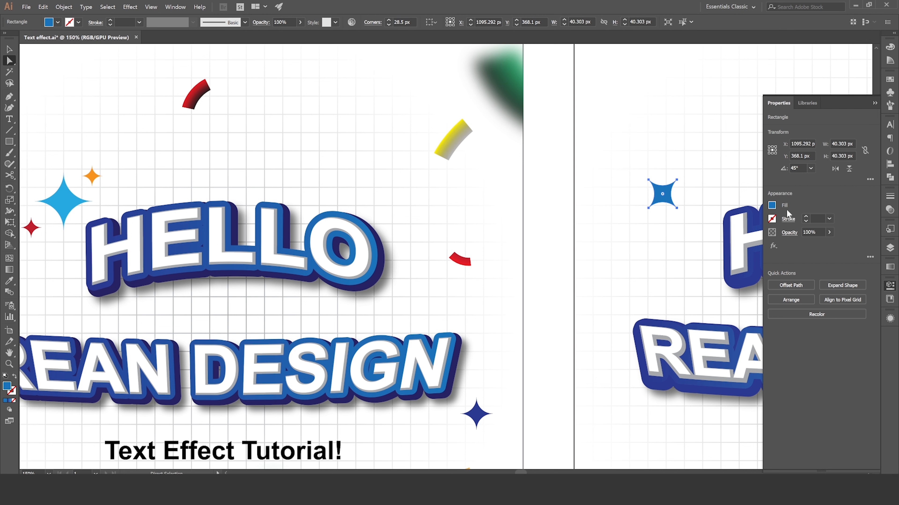
key(v)
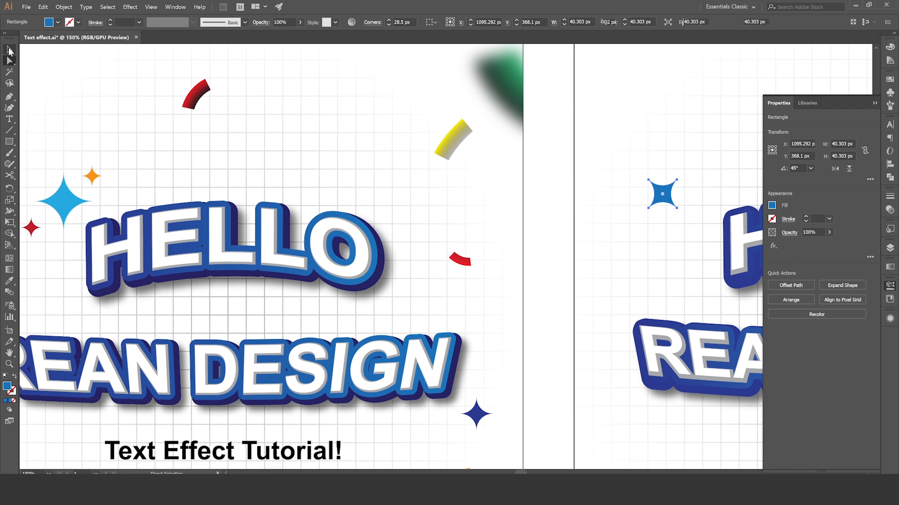
click(867, 103)
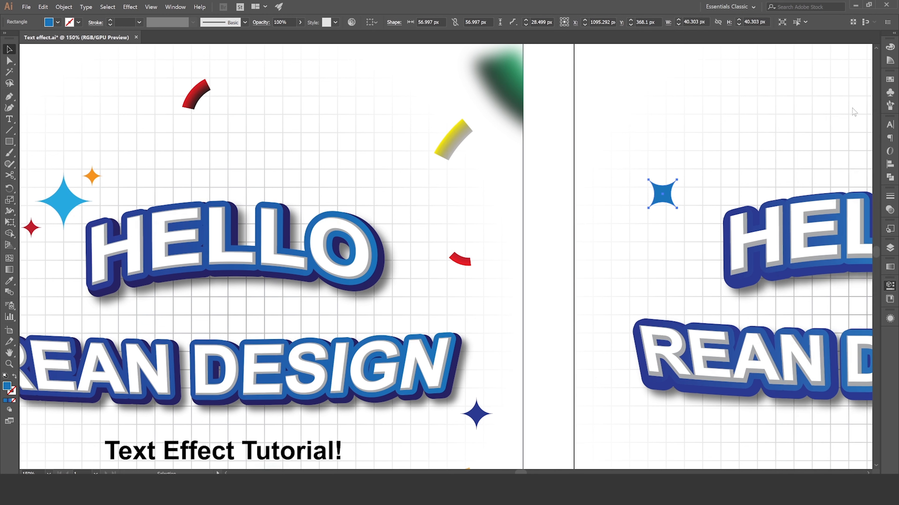
scroll(519, 191, down, 2)
drag(552, 191, 489, 185)
click(62, 98)
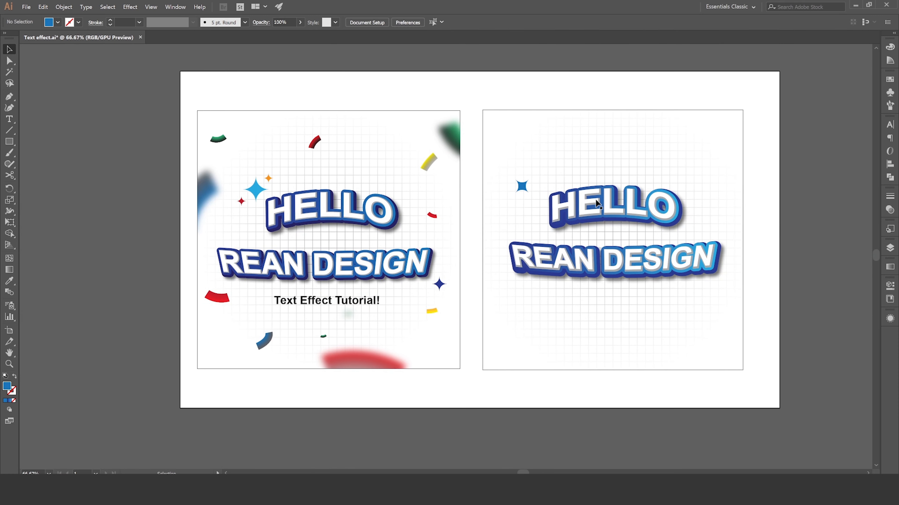
Rotate the blue star by 45° with Free Transform so its points face straight up, down and sideways.
scroll(523, 187, up, 1)
click(524, 189)
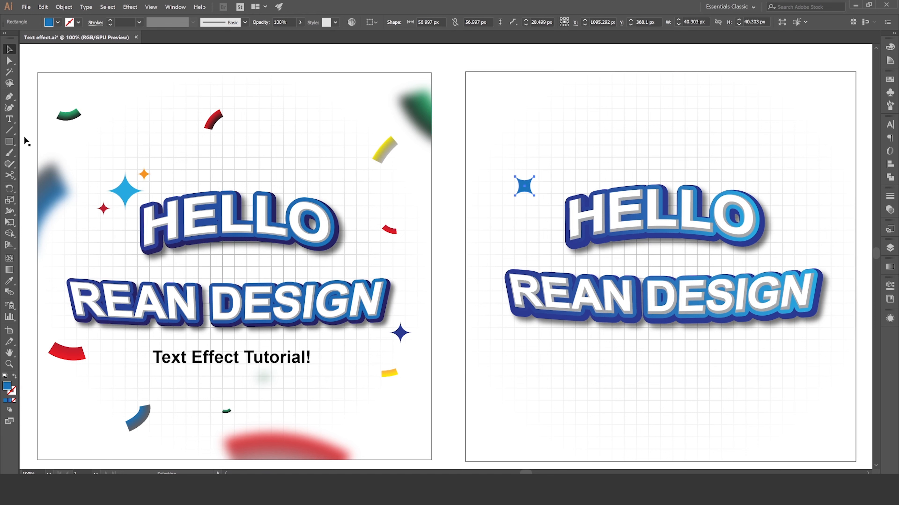
click(10, 223)
mouse_move(568, 169)
mouse_down()
mouse_move(555, 210)
mouse_move(567, 171)
mouse_move(554, 175)
mouse_up()
click(7, 51)
click(186, 161)
Add two smaller copies of the star, about 25 px wide, at the large star's upper right and lower left.
scroll(186, 167, down, 1)
scroll(152, 187, up, 1)
click(540, 180)
click(10, 222)
key(v)
scroll(560, 164, up, 1)
drag(553, 176, 526, 216)
key(e)
key(v)
scroll(517, 201, up, 2)
scroll(508, 213, down, 4)
scroll(511, 211, up, 1)
key(e)
scroll(497, 218, up, 3)
key(ctrl+z)
key(v)
Try an orange fill on the lower-left small star and a dark blue fill on the upper-right one.
click(57, 22)
click(7, 45)
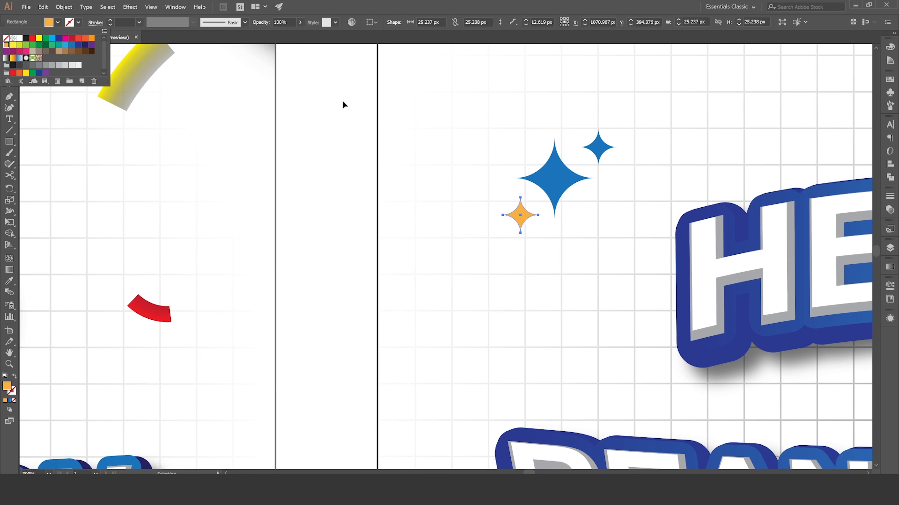
click(598, 147)
click(57, 22)
click(46, 73)
click(78, 45)
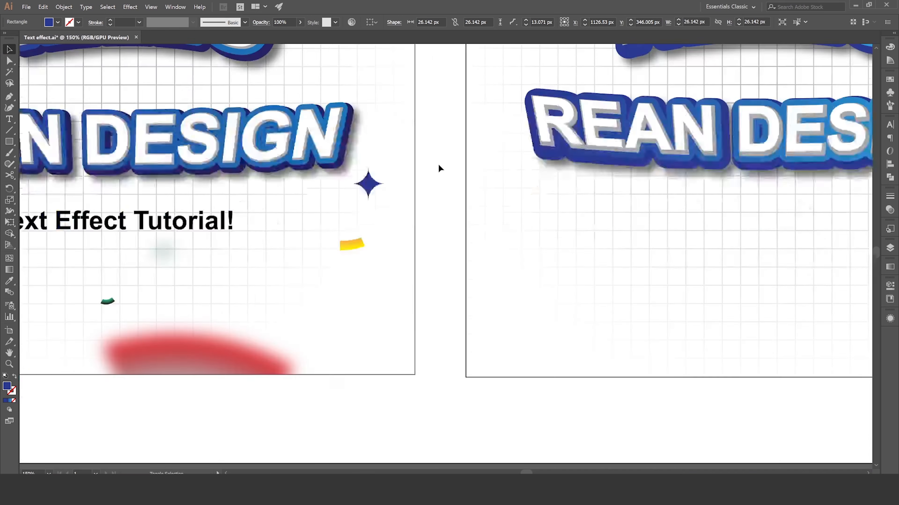
Fill the lower-left small star with dark red and the upper-right small star with orange.
scroll(439, 166, down, 2)
drag(462, 100, 438, 195)
click(457, 181)
click(460, 178)
click(58, 23)
click(78, 37)
click(72, 37)
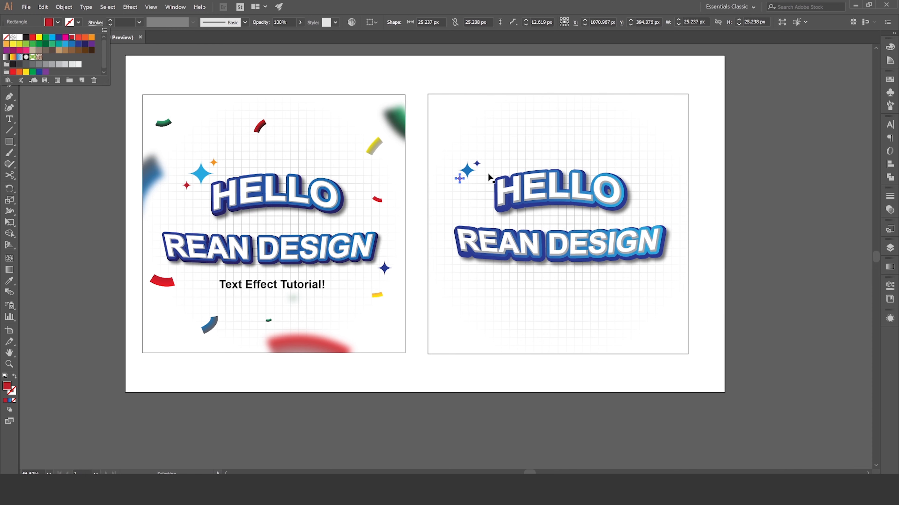
double_click(477, 163)
click(58, 22)
click(92, 37)
double_click(88, 93)
Place a copy of the large star just below the right end of REAN DESIGN and fill it dark blue.
drag(468, 173, 671, 270)
click(58, 22)
click(78, 45)
click(774, 226)
drag(763, 204, 731, 217)
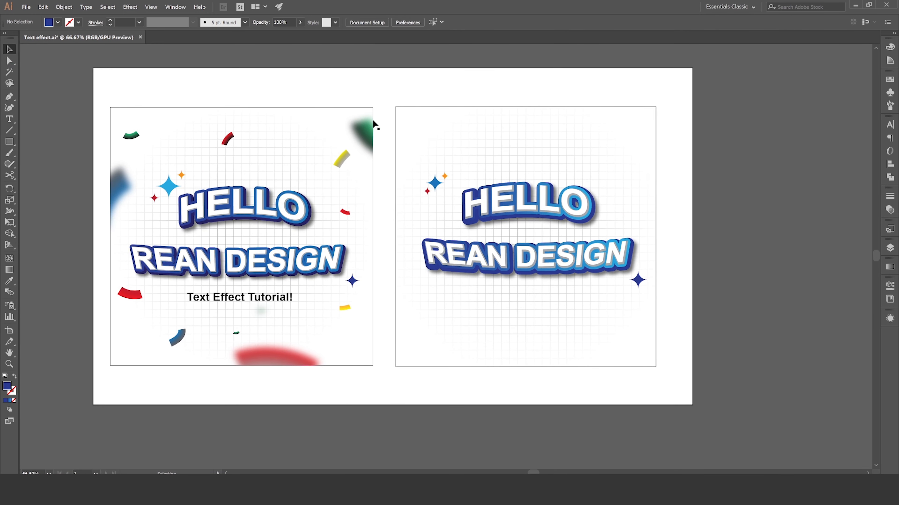
Draw a short curved arc, about 36 by 108 px, with the Pen tool beside the recreated design.
key(p)
click(673, 124)
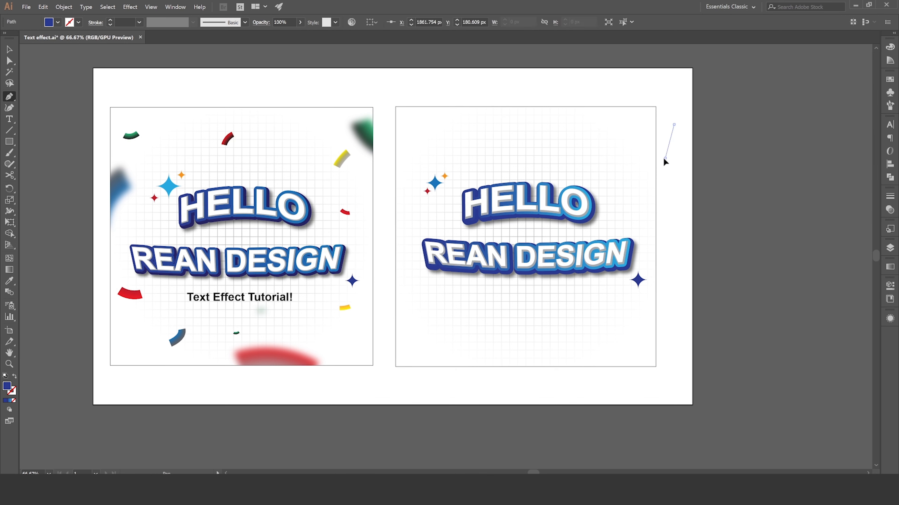
drag(664, 158, 646, 170)
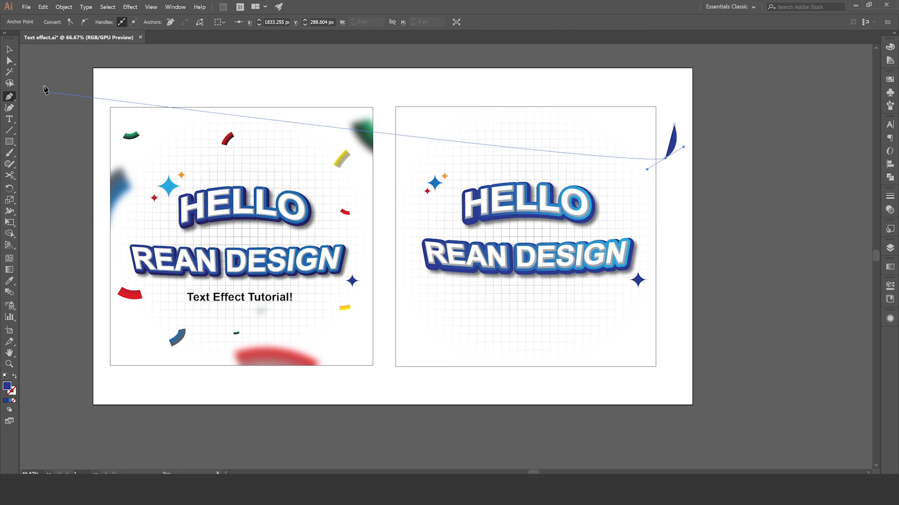
key(v)
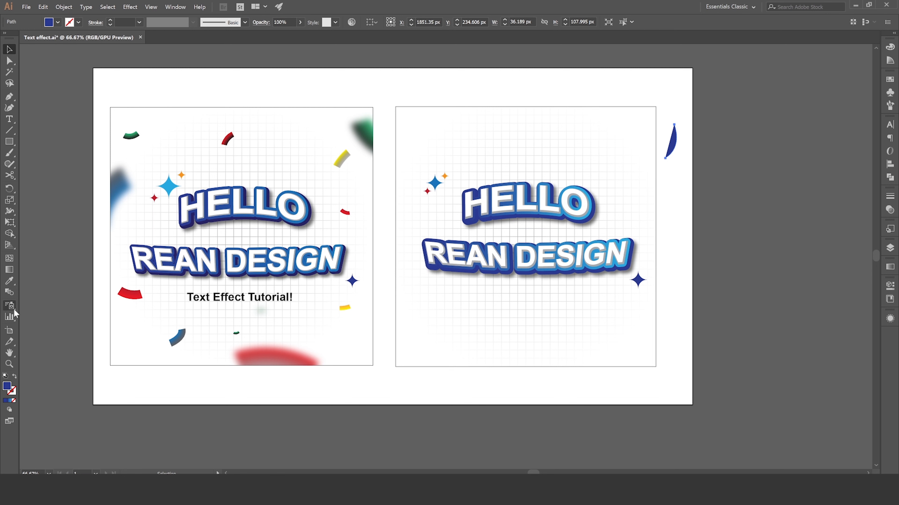
Swap the arc's fill and stroke colours and increase its stroke weight to 37 pt.
click(14, 376)
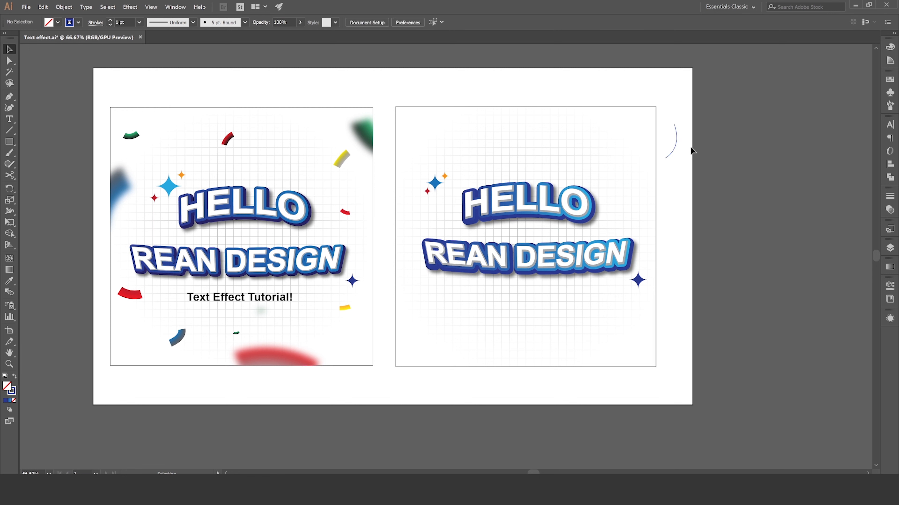
click(111, 21)
click(110, 21)
click(111, 21)
click(110, 21)
click(111, 22)
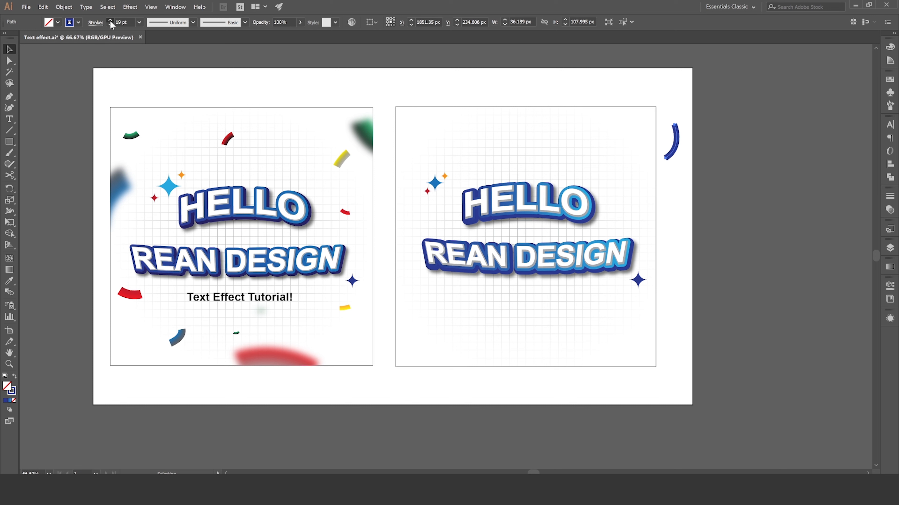
click(111, 21)
click(111, 21)
click(111, 21)
click(111, 21)
click(111, 21)
Give the arc's stroke a linear gradient running from green to dark green.
click(78, 22)
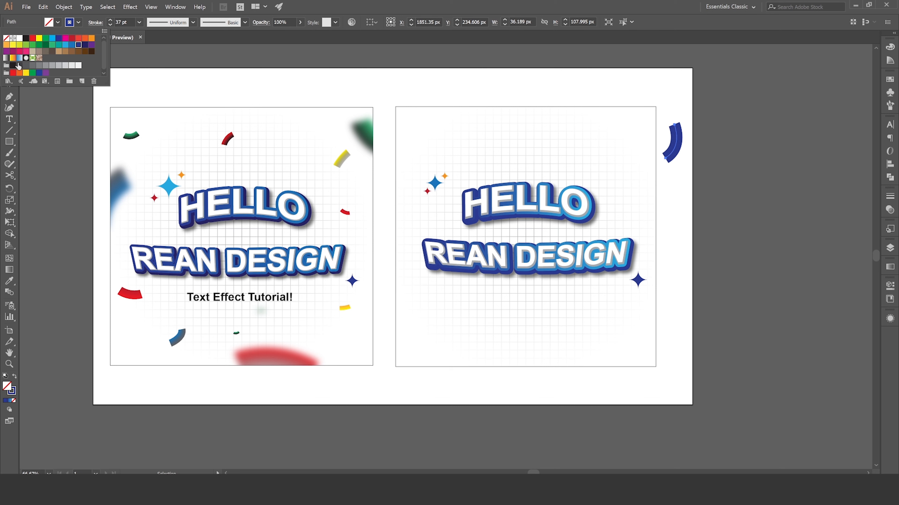
click(7, 64)
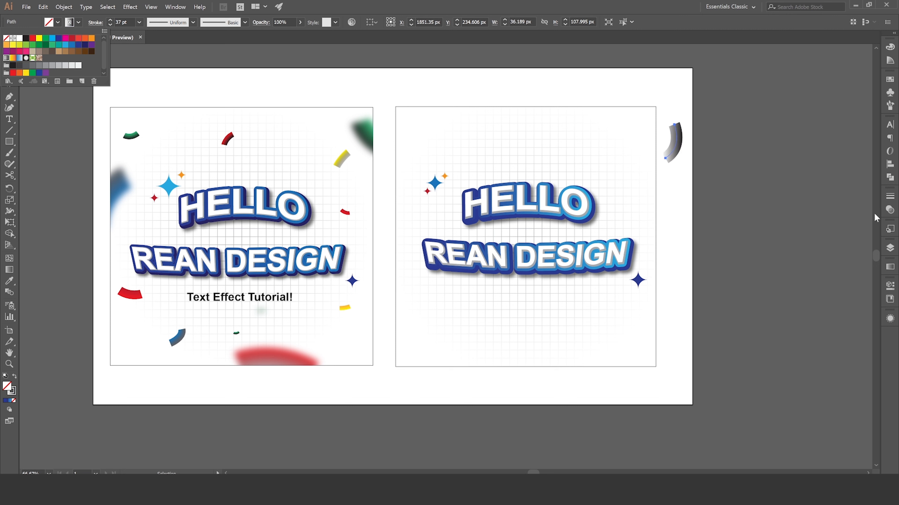
click(890, 267)
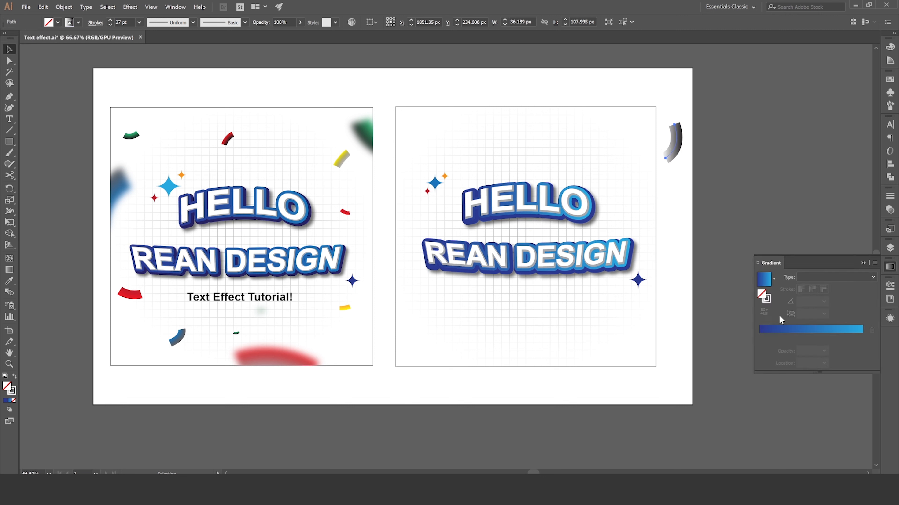
click(766, 303)
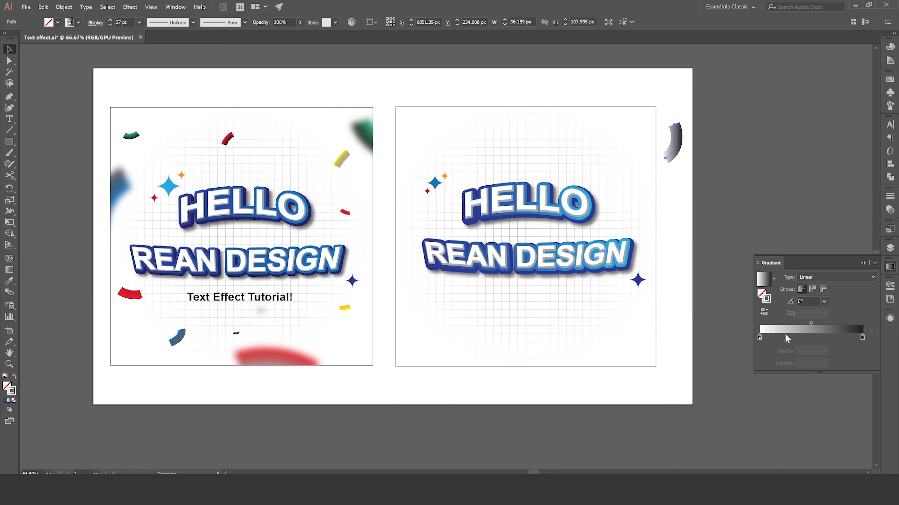
click(760, 338)
double_click(760, 338)
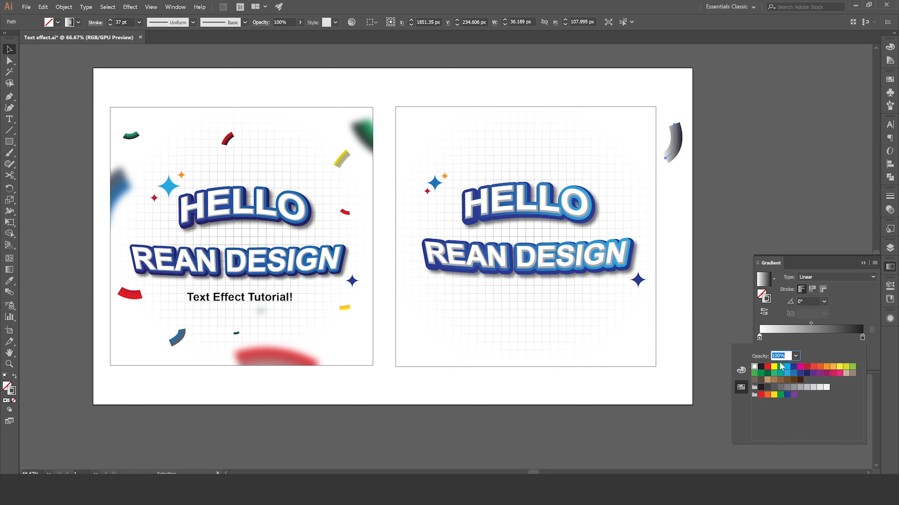
click(761, 373)
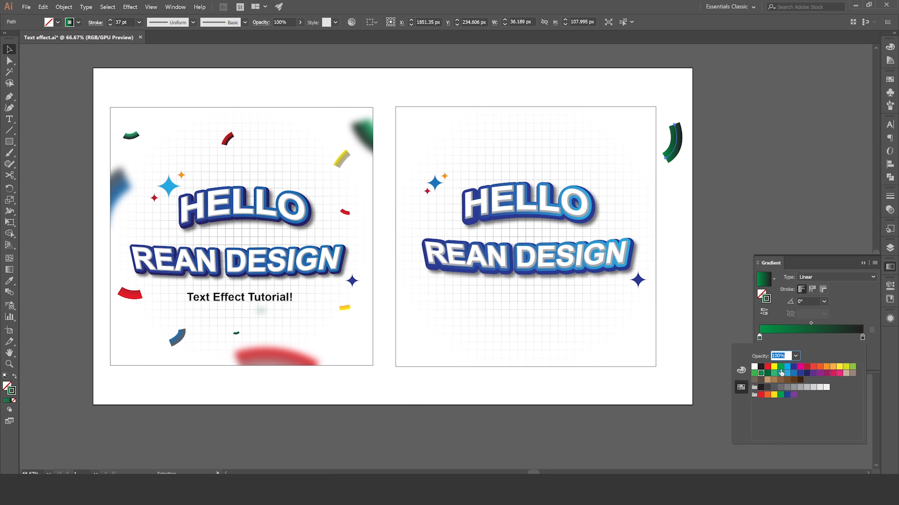
click(862, 338)
double_click(862, 338)
click(767, 374)
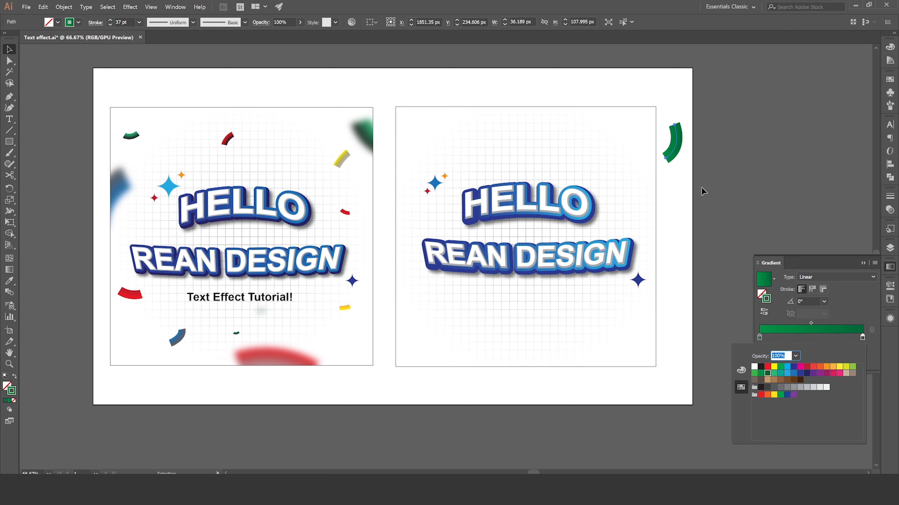
Apply the arc's gradient across the stroke and reverse its direction.
click(712, 171)
click(823, 289)
click(764, 312)
click(722, 170)
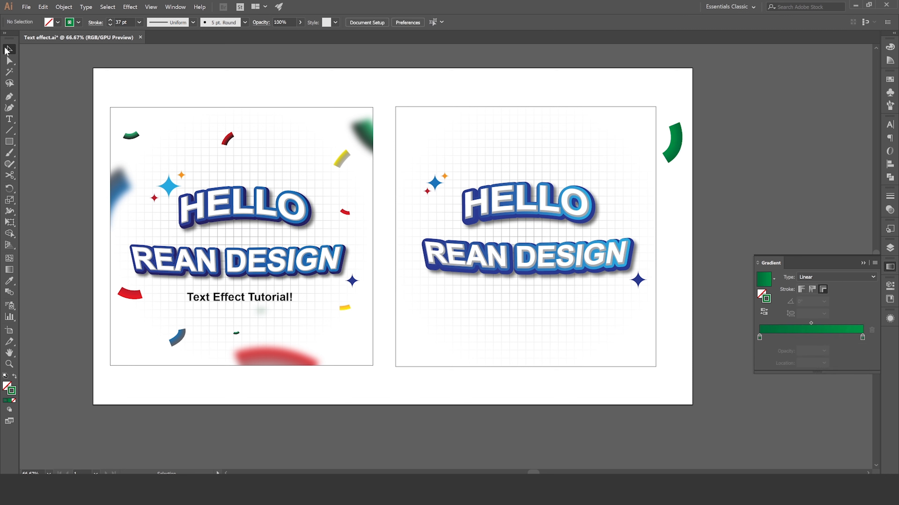
Make three copies of the green arc in a column below it and give the second arc a yellow-to-orange gradient.
drag(677, 141, 677, 200)
mouse_move(677, 199)
mouse_down()
mouse_move(685, 268)
mouse_move(679, 257)
mouse_up()
drag(678, 257, 679, 316)
click(677, 202)
double_click(760, 339)
click(774, 368)
double_click(862, 338)
click(820, 368)
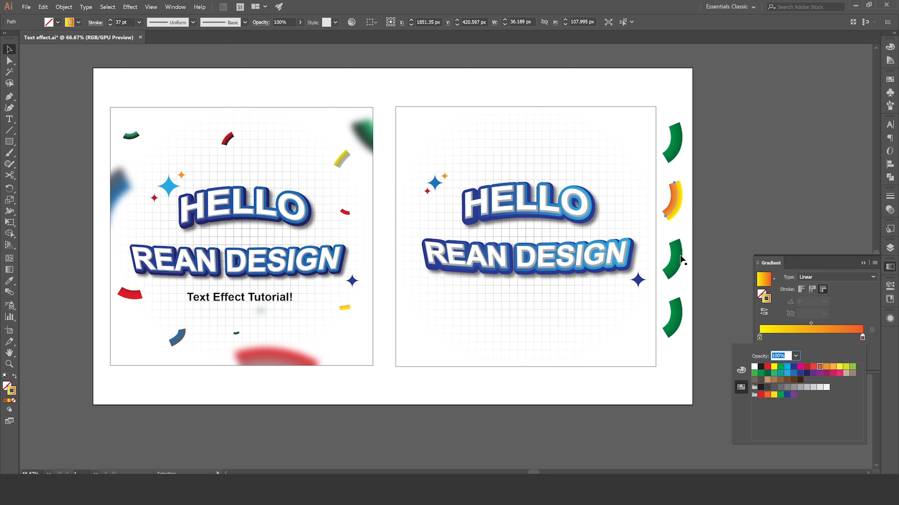
Change the third arc's stroke gradient to run from dark red to bright red.
click(680, 258)
double_click(760, 338)
click(807, 368)
double_click(862, 338)
click(767, 368)
Give the fourth arc a magenta-to-dark-blue stroke gradient and reverse it.
click(677, 314)
double_click(760, 339)
click(800, 367)
double_click(862, 338)
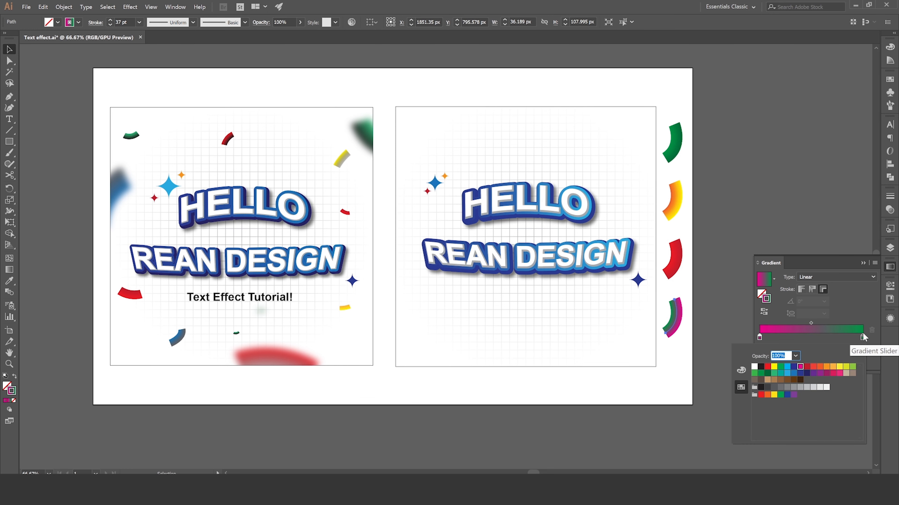
click(806, 373)
click(764, 312)
Move the four coloured arcs off the artboard to the right of the design.
click(709, 331)
drag(676, 141, 699, 145)
drag(677, 202, 724, 210)
drag(702, 148, 718, 148)
drag(678, 259, 747, 265)
drag(678, 316, 717, 326)
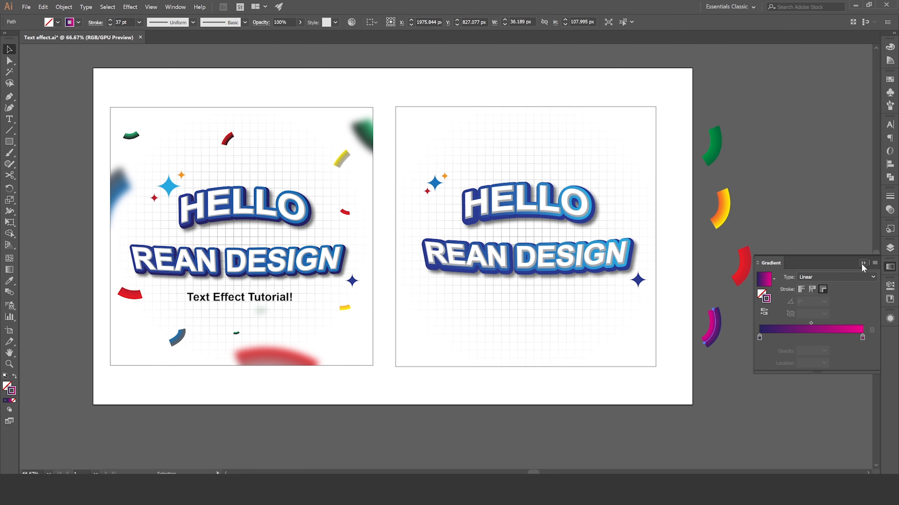
Copy the green arc to the upper-right corner of the recreated design, then enlarge and rotate it.
click(863, 263)
alt+drag(717, 149, 660, 144)
key(e)
key(v)
Copy the red arc to the bottom edge of the recreated design, enlarged and rotated to arch upward.
alt+drag(736, 278, 493, 380)
key(e)
drag(492, 387, 571, 386)
key(v)
Copy the purple arc to the left edge of the recreated design, enlarged to about 123 by 217 px and rotated.
click(714, 321)
key(e)
alt+drag(714, 321, 390, 209)
shift+drag(403, 209, 398, 257)
key(ctrl+shift+a)
key(v)
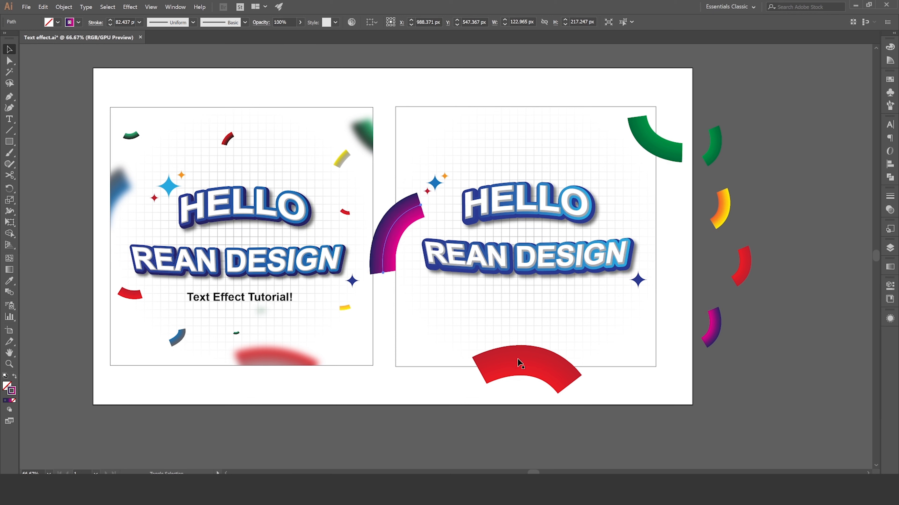
Select the three enlarged purple, red and green arcs and group them.
shift+click(519, 363)
shift+click(642, 144)
right_click(332, 92)
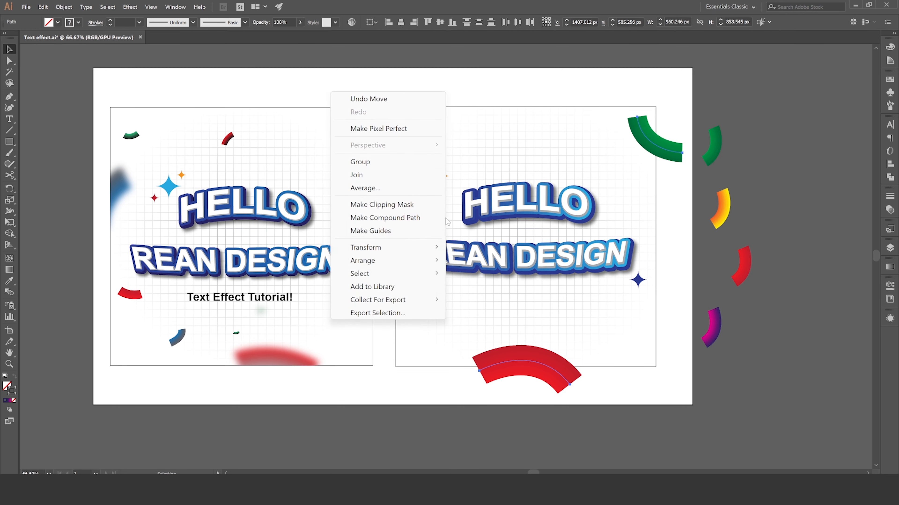
click(360, 162)
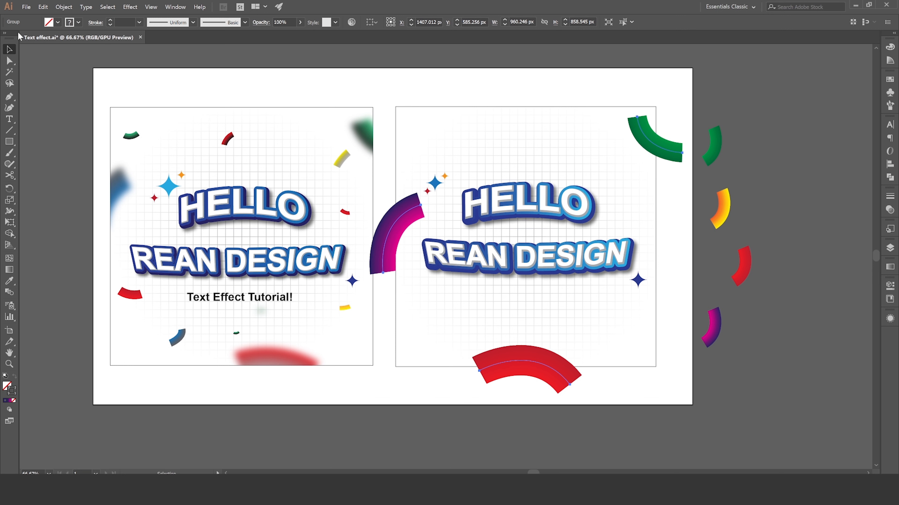
Apply a Gaussian Blur with a radius of 62.9 pixels to the group of large arcs.
click(130, 6)
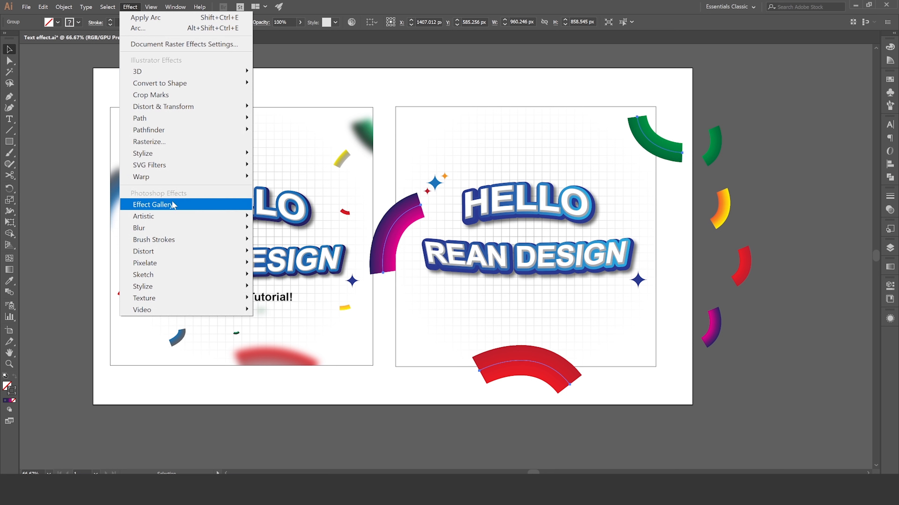
mouse_move(176, 227)
click(280, 227)
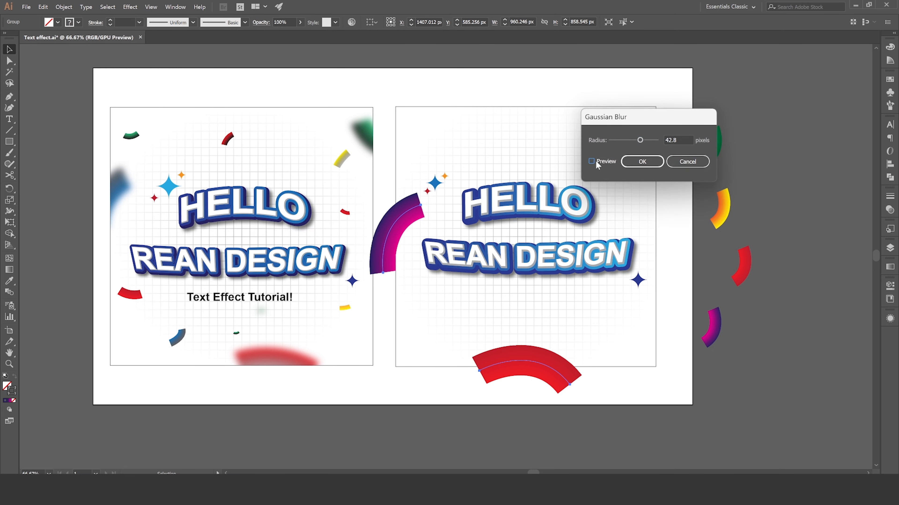
click(604, 161)
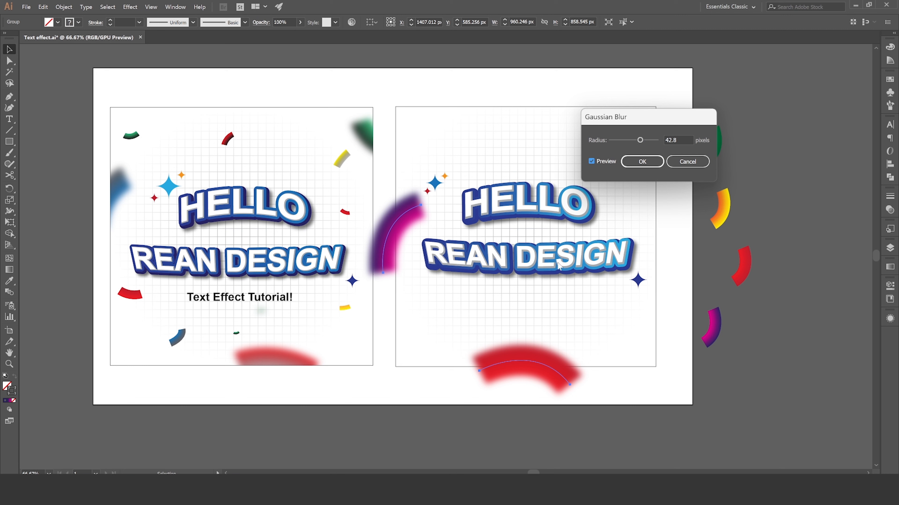
click(633, 141)
drag(634, 140, 638, 140)
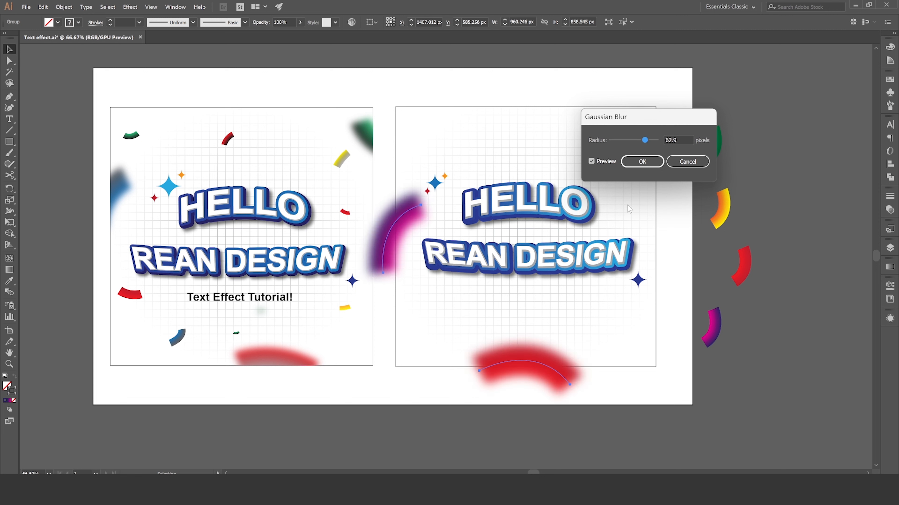
click(642, 163)
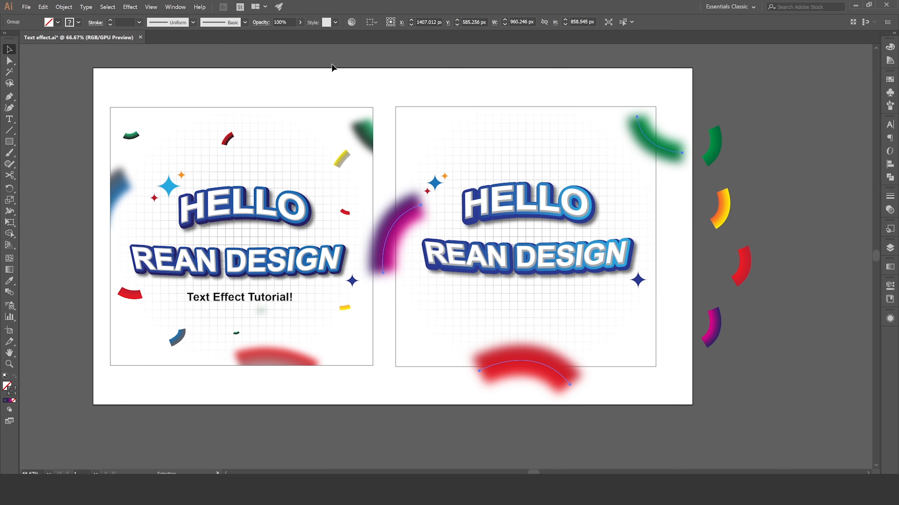
Cut the blurred arcs group and paste it in place inside the grid's clip group, so the square frame masks the arcs.
click(43, 7)
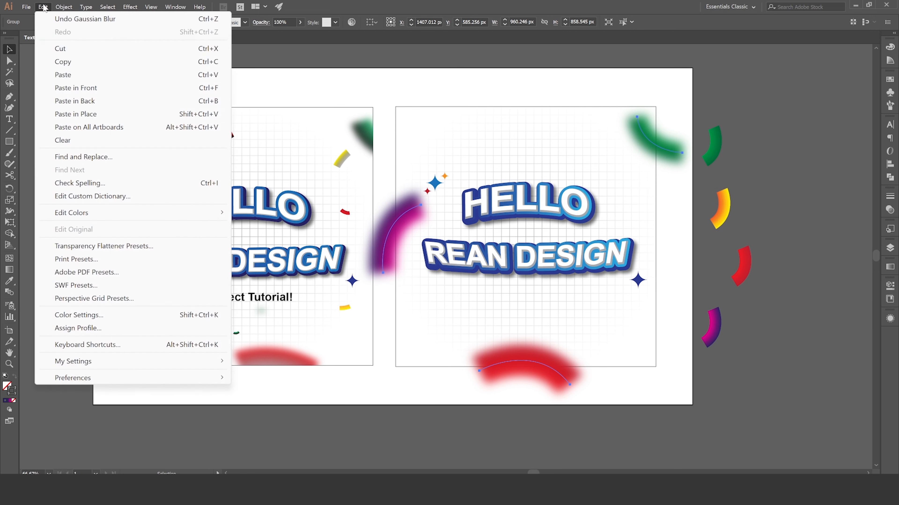
click(69, 51)
click(419, 120)
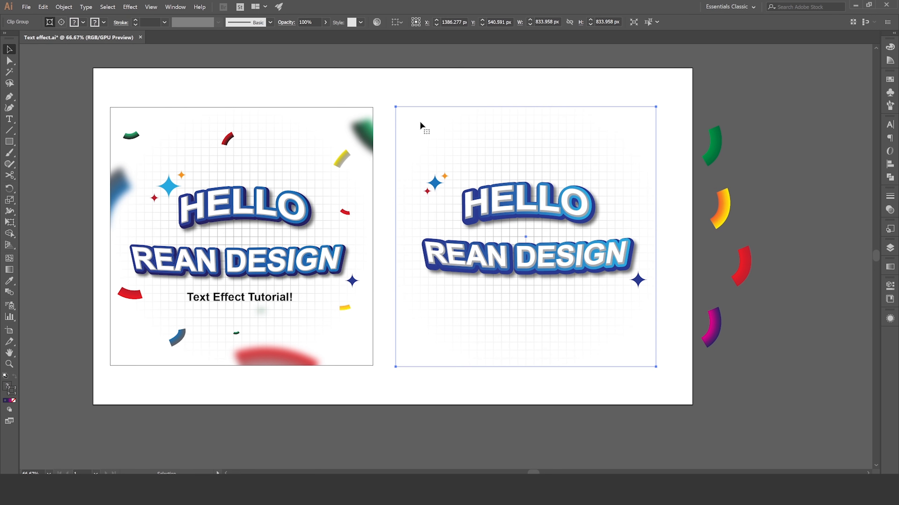
double_click(416, 119)
key(ctrl+f)
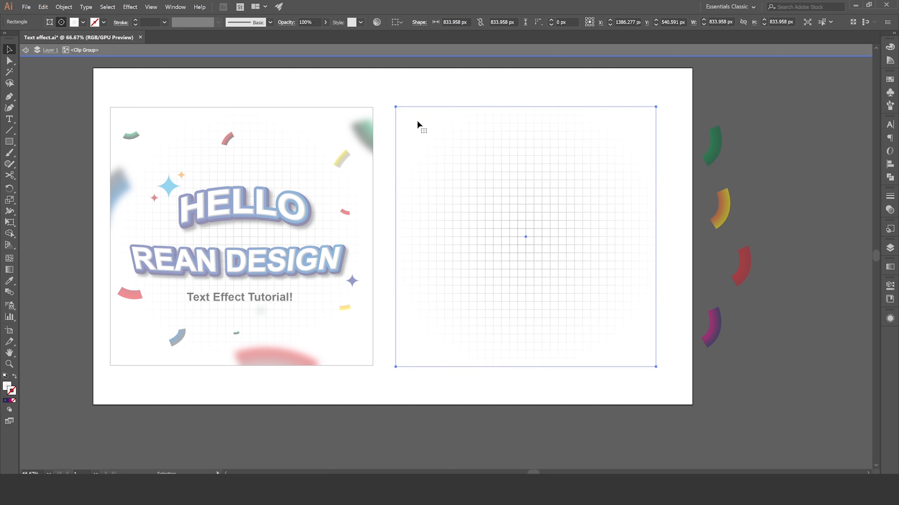
click(64, 7)
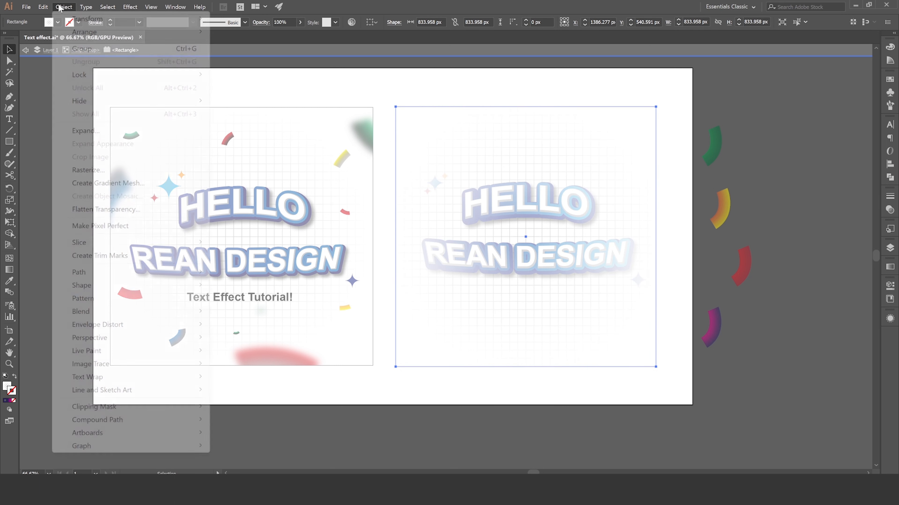
mouse_move(42, 7)
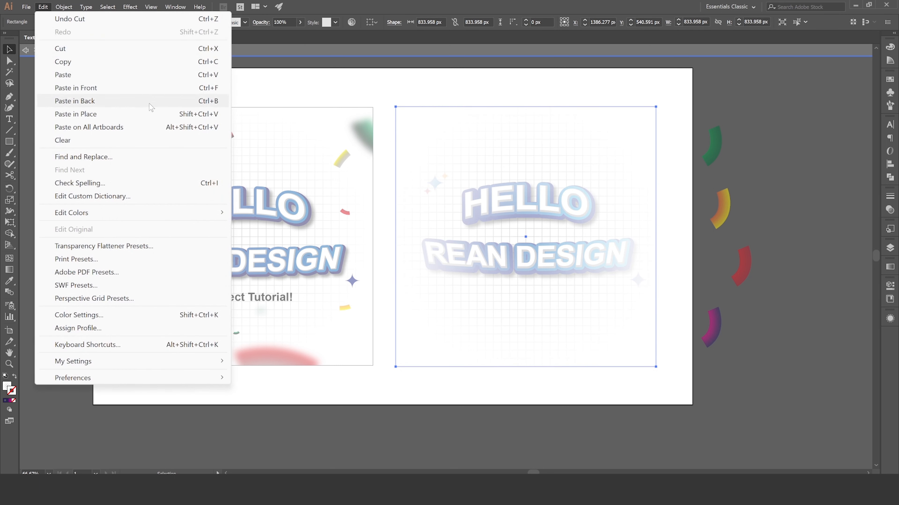
click(135, 114)
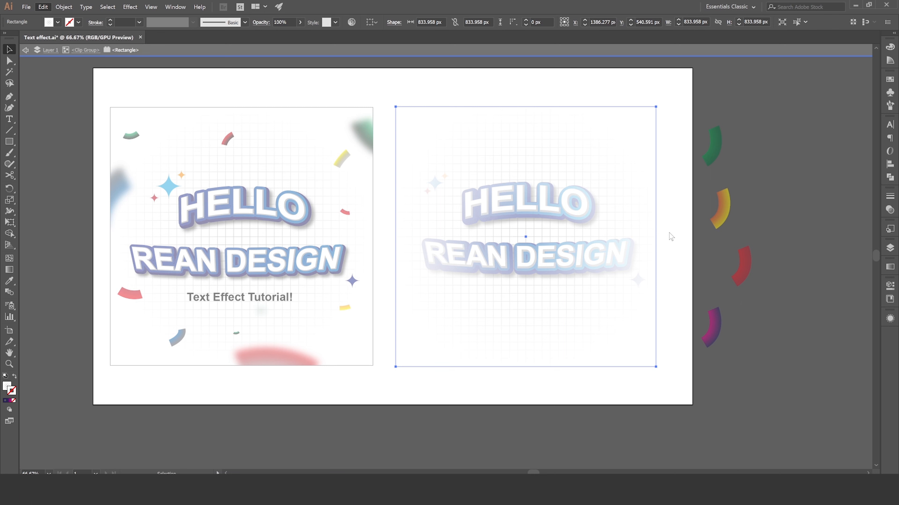
double_click(690, 230)
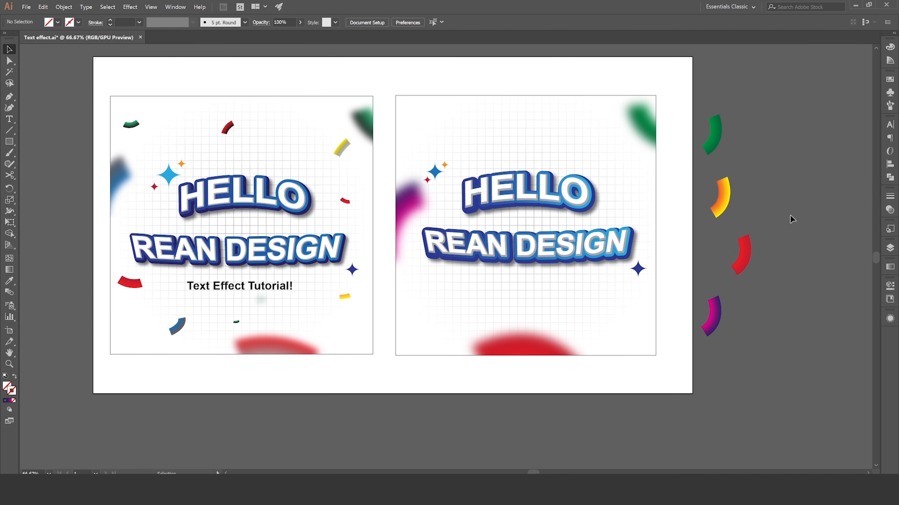
Arrange the small green, purple, orange and red arcs around the HELLO lettering inside the clip group, rotating them and shrinking the red one.
drag(789, 149, 706, 222)
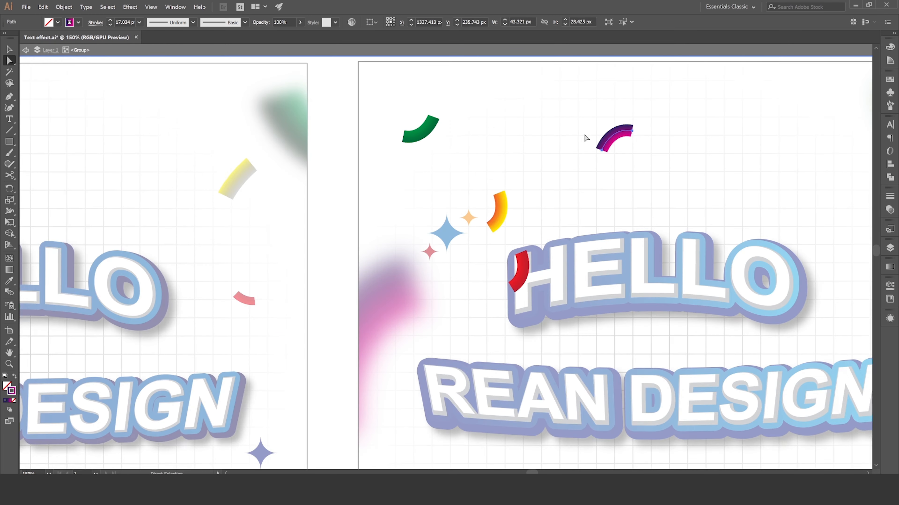
key(ctrl+alt+0)
key(ctrl+1)
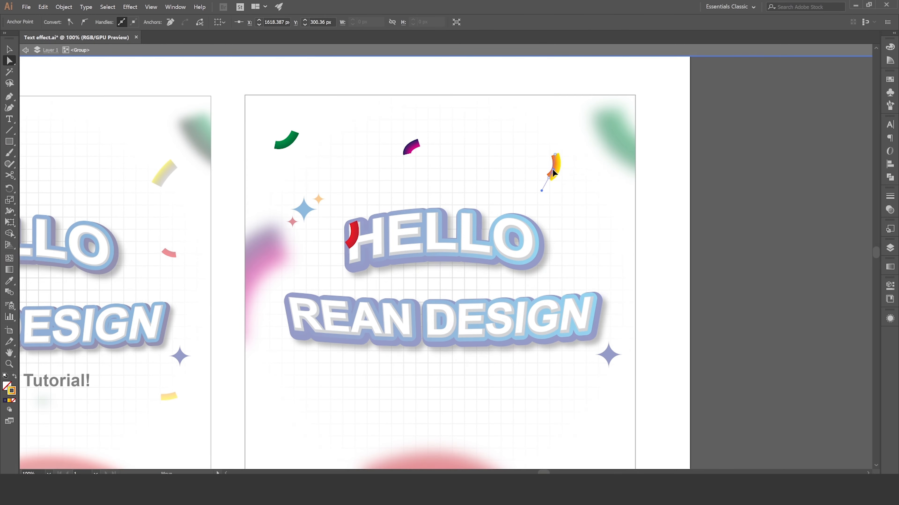
key(e)
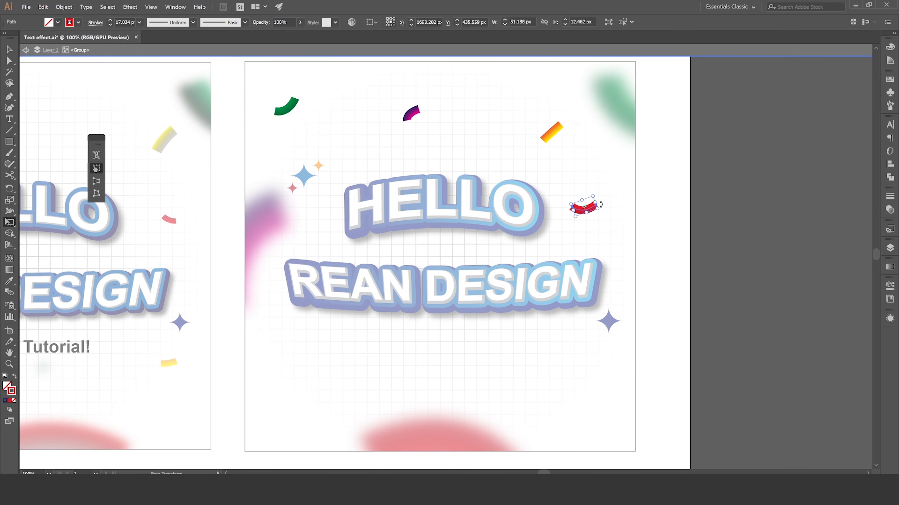
drag(597, 208, 583, 207)
scroll(565, 196, down, 1)
Place smaller copies of the green, orange and purple arcs below REAN DESIGN, including a second green one in the lower-left corner.
key(v)
drag(380, 137, 487, 324)
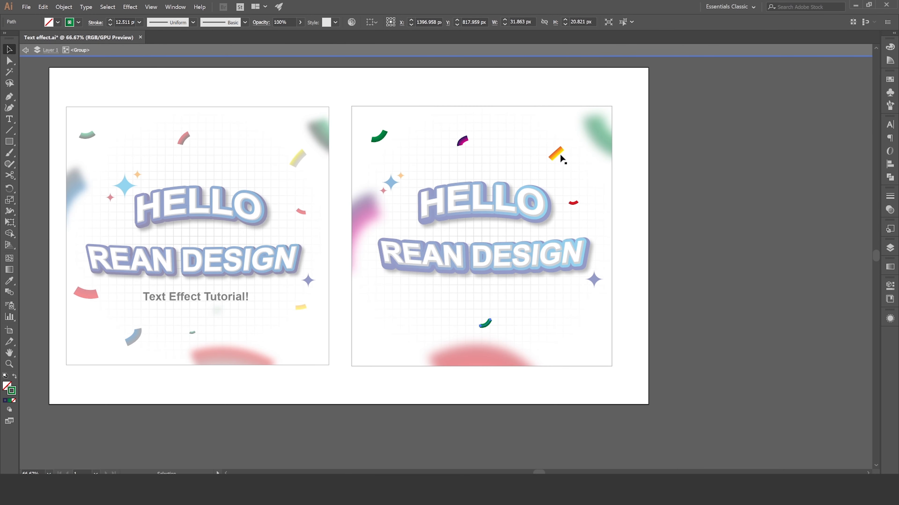
key(a)
drag(558, 153, 591, 303)
drag(378, 139, 367, 358)
key(e)
drag(462, 141, 367, 343)
key(v)
drag(410, 329, 387, 323)
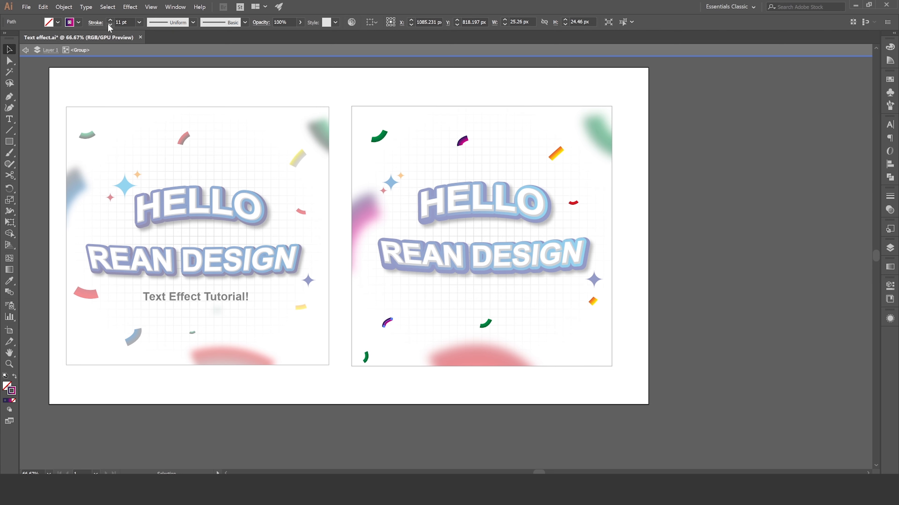
Move the small orange arc further below the blue sparkle and shift the lower green arc right above the blurred red arc.
drag(593, 301, 596, 330)
key(Escape)
click(485, 327)
double_click(485, 326)
drag(485, 325, 514, 342)
Add the caption "Text Effect Tutorial!" in Arial Bold at 43 pt beneath the REAN DESIGN lettering of the recreated design.
key(t)
click(390, 82)
text(Text Effect Tutorial!)
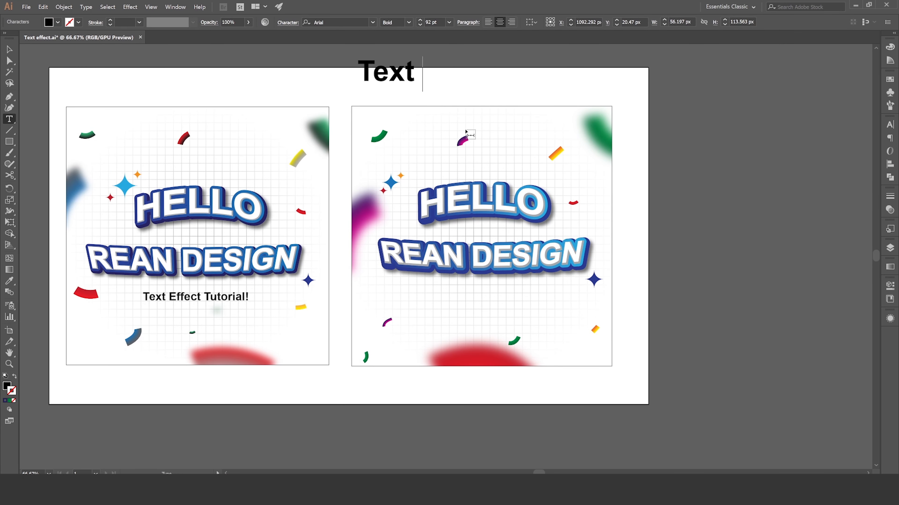
key(Escape)
scroll(431, 22, down, 20)
drag(431, 83, 528, 305)
click(666, 305)
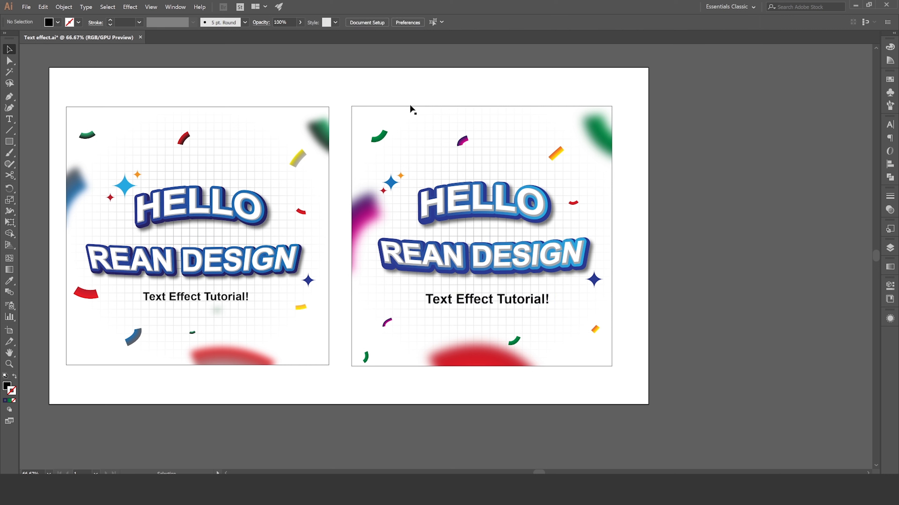
Centre the recreated design's elements horizontally on one another and nudge the caption down by 1 px.
drag(418, 85, 530, 368)
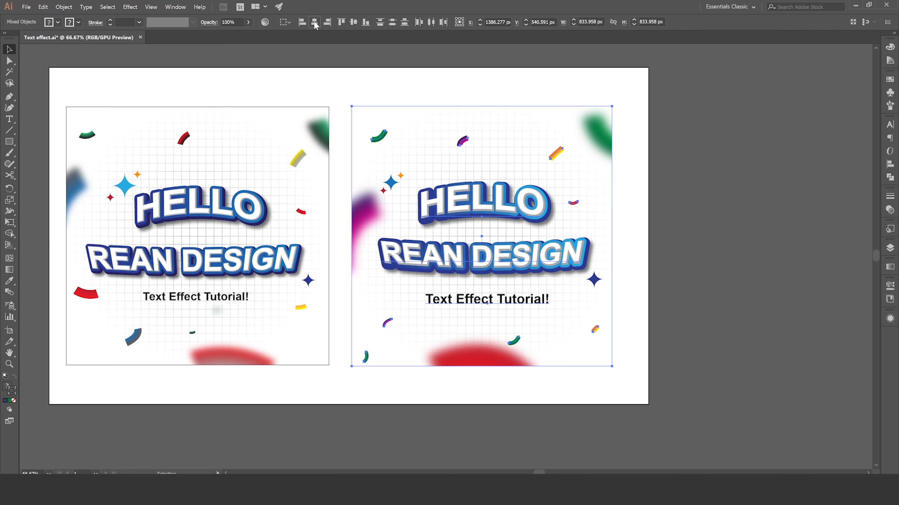
click(507, 303)
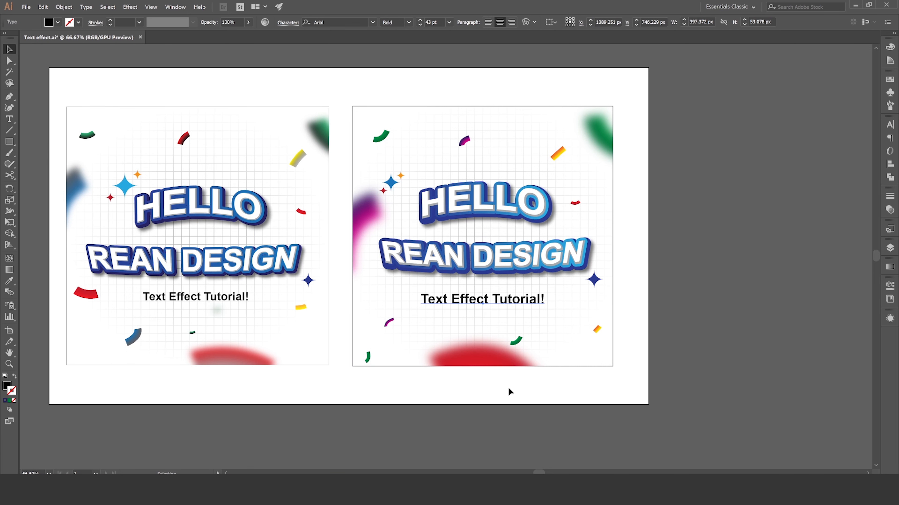
key(Down)
scroll(626, 189, up, 1)
key(space)
drag(627, 189, 699, 172)
click(726, 262)
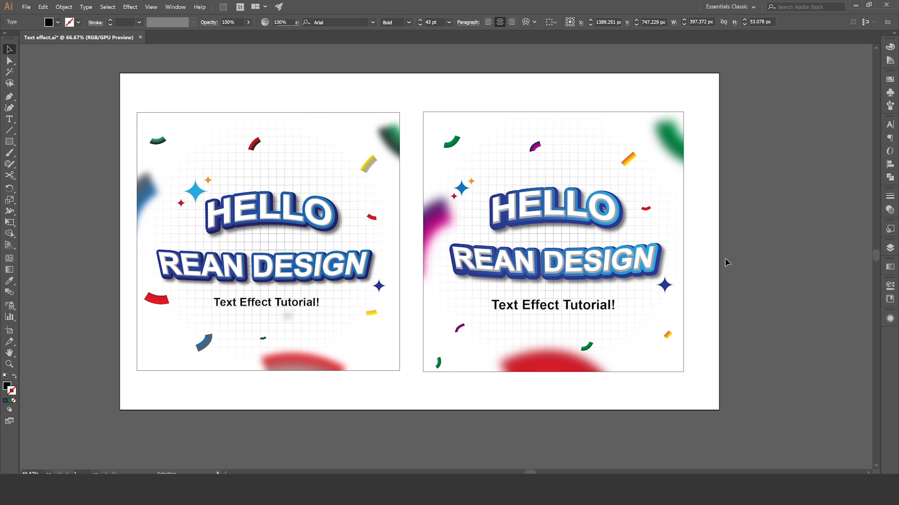